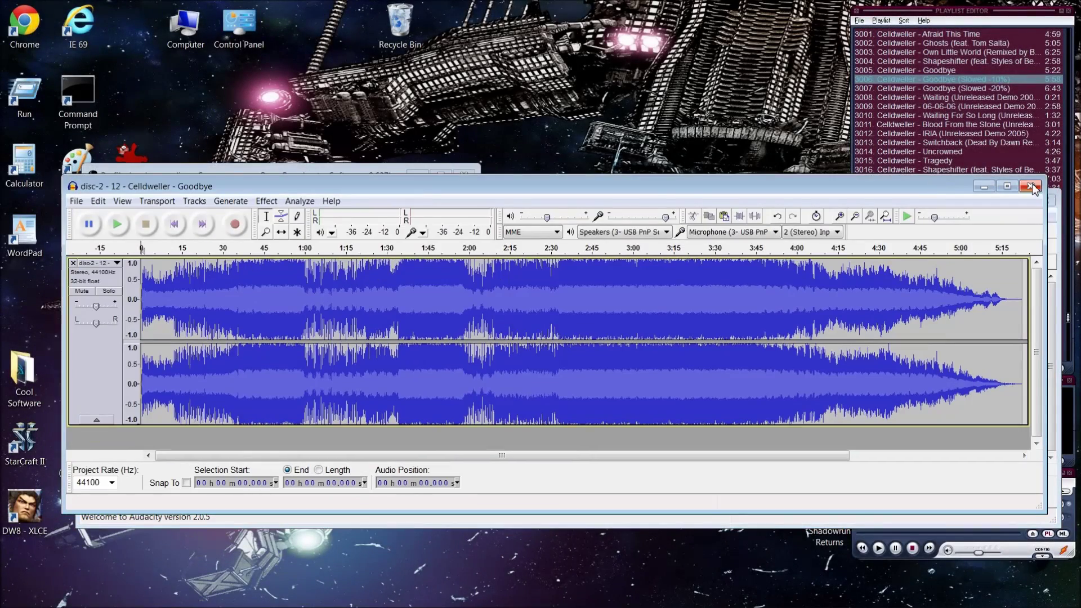
Close the extra Audacity project without saving, move OBS to the lower left, and move Audacity up-left
click(1032, 186)
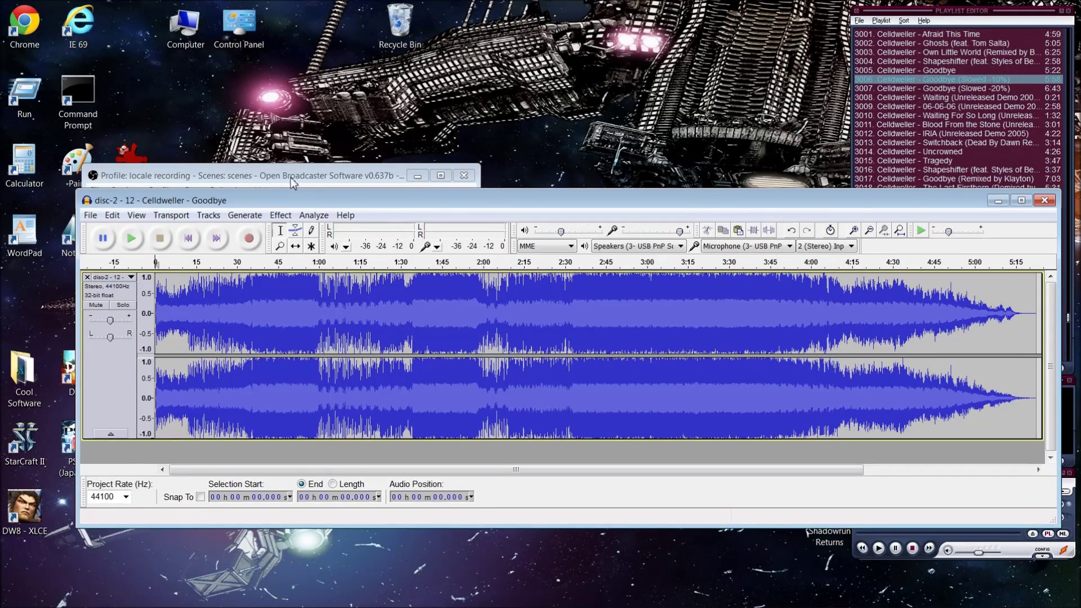
drag(291, 179, 204, 279)
drag(575, 206, 530, 159)
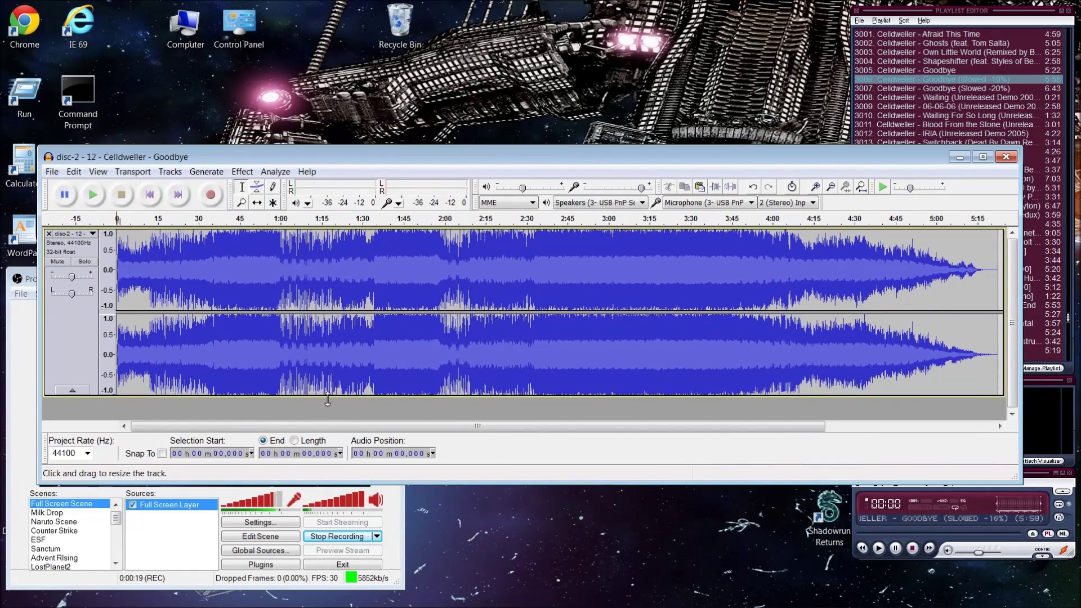
Mute the OBS microphone and play Goodbye from the beginning
click(294, 500)
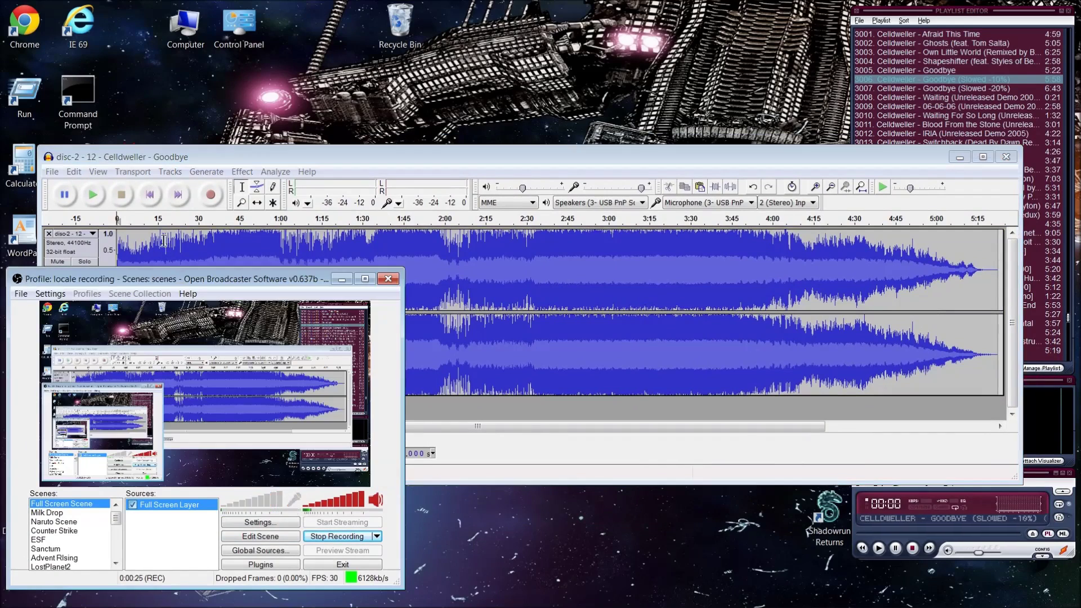
click(100, 192)
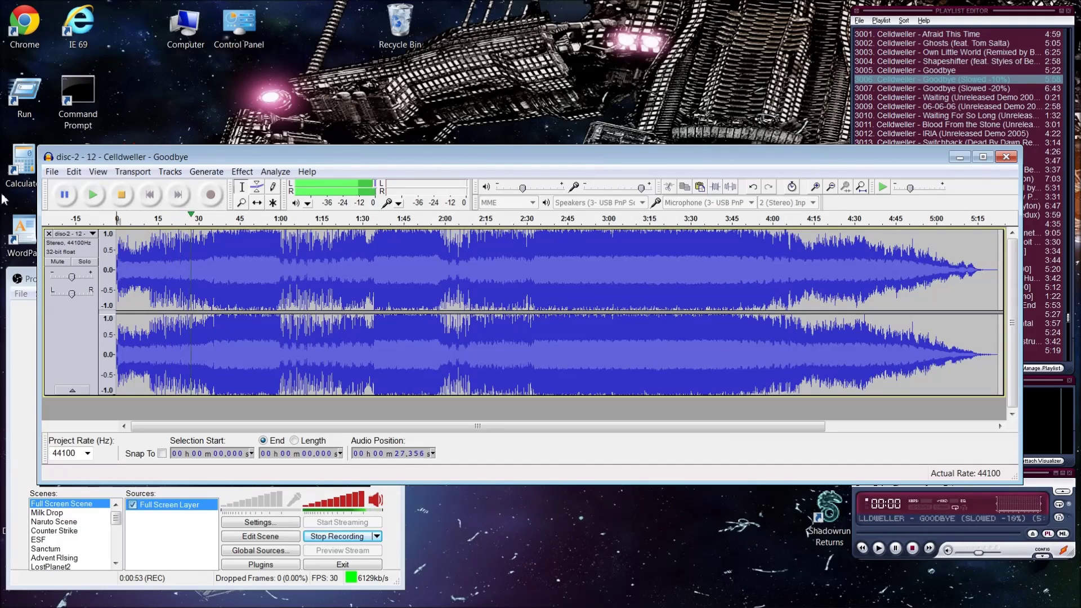
Unmute the OBS microphone and stop the song's playback
click(33, 275)
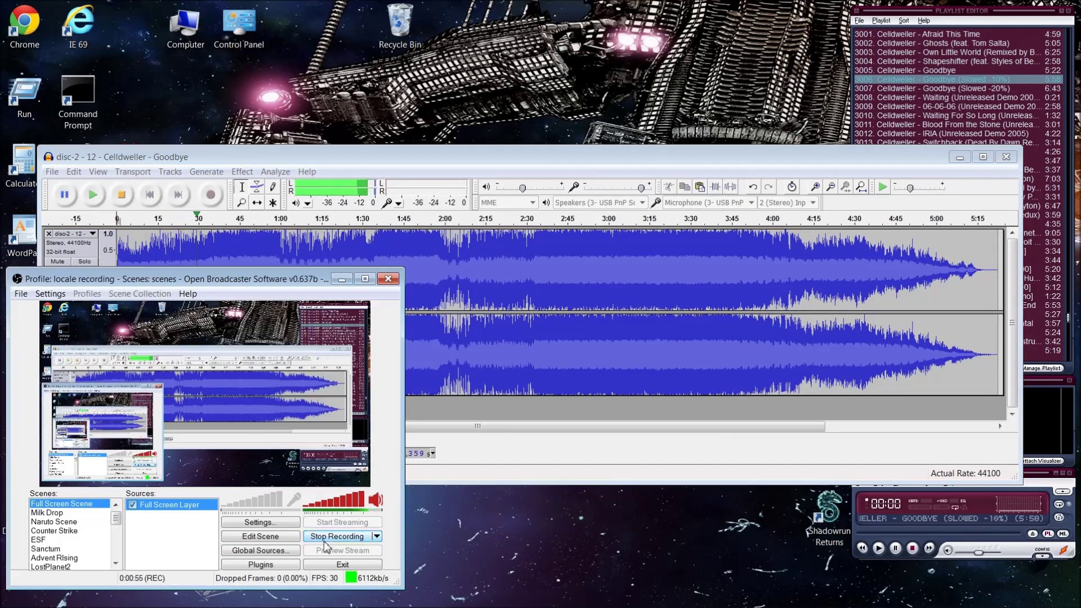
click(295, 500)
click(127, 192)
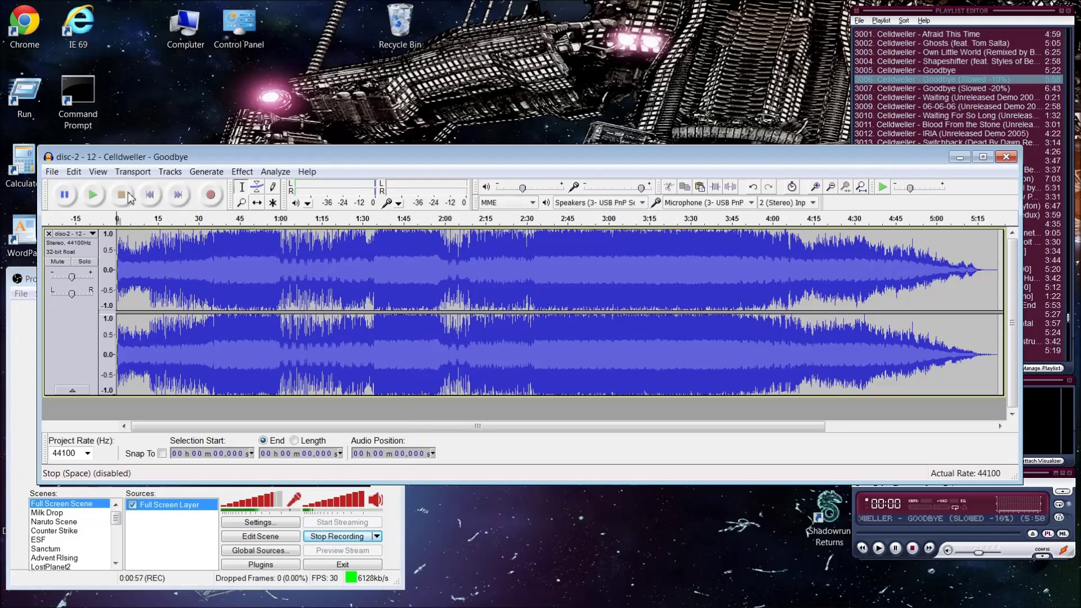
Zoom into the first 40 seconds and play the passage from 20.836 s
click(163, 268)
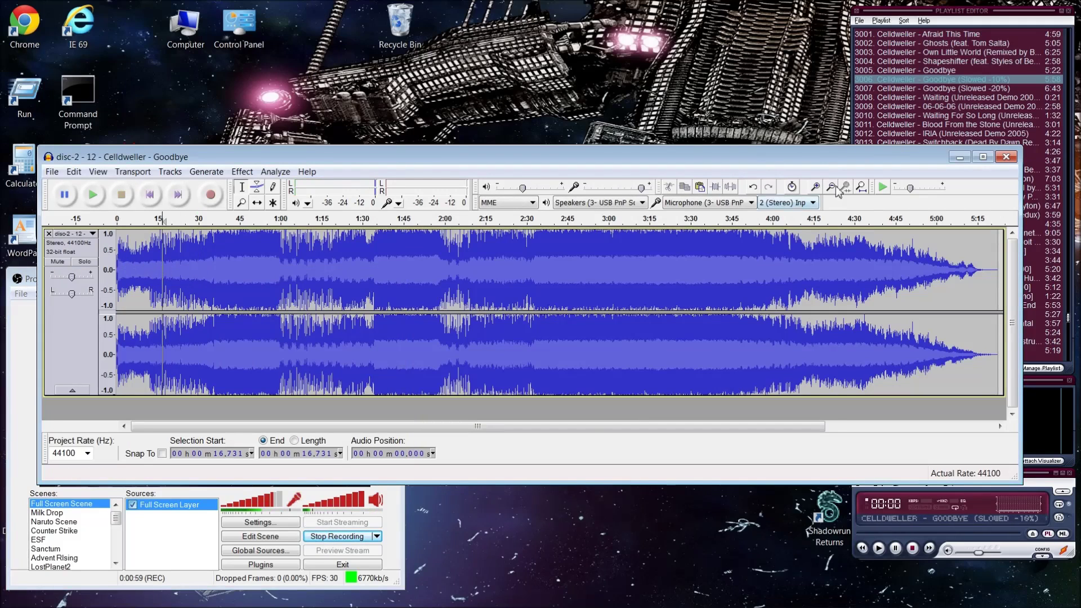
click(814, 186)
click(815, 186)
click(814, 186)
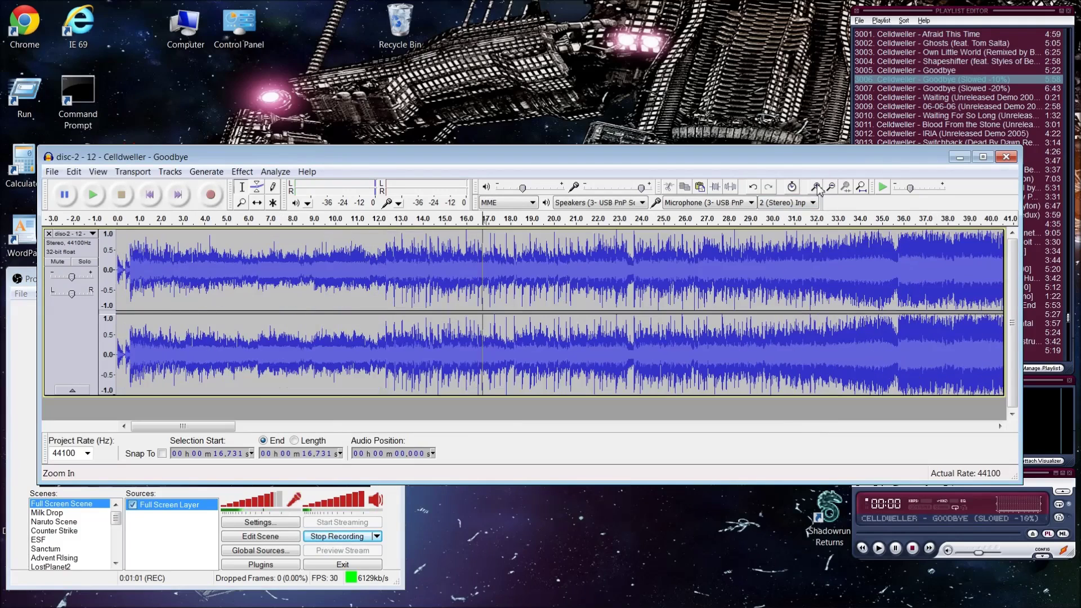
click(625, 267)
drag(184, 426, 189, 426)
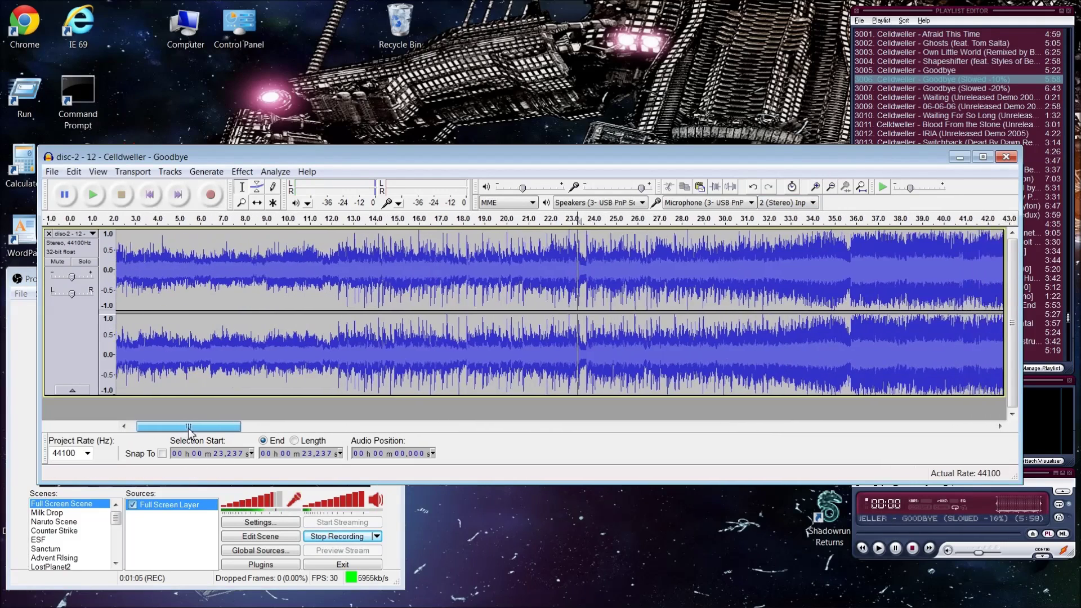
click(587, 271)
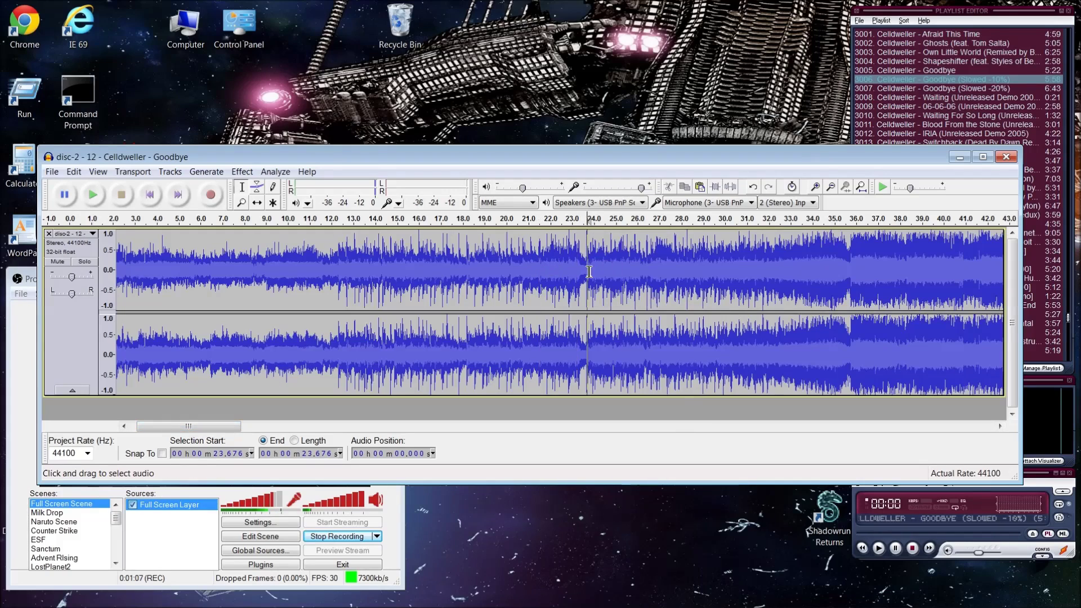
click(525, 270)
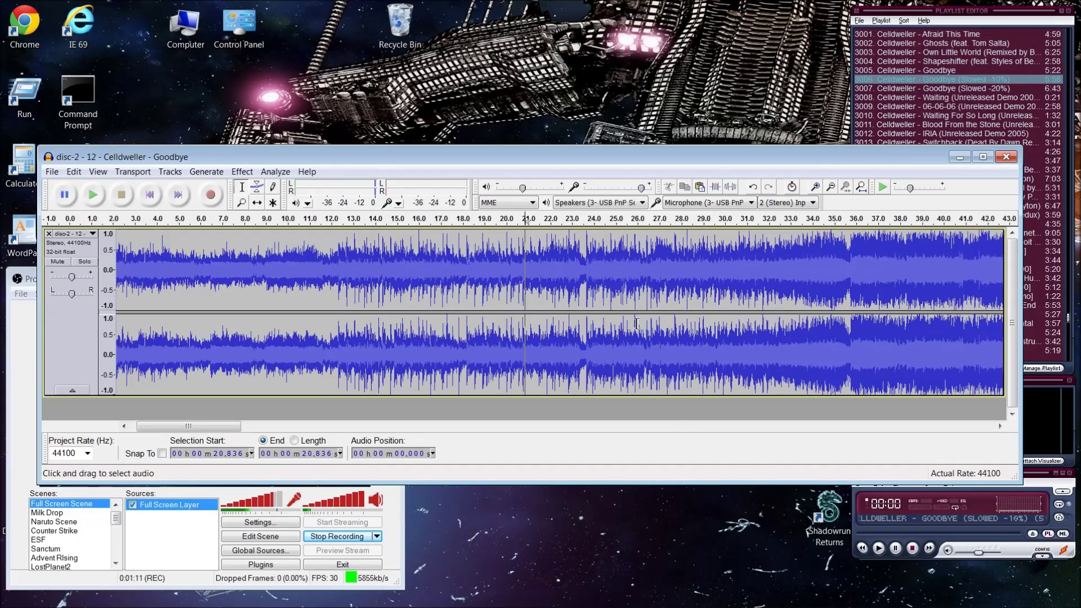
click(815, 188)
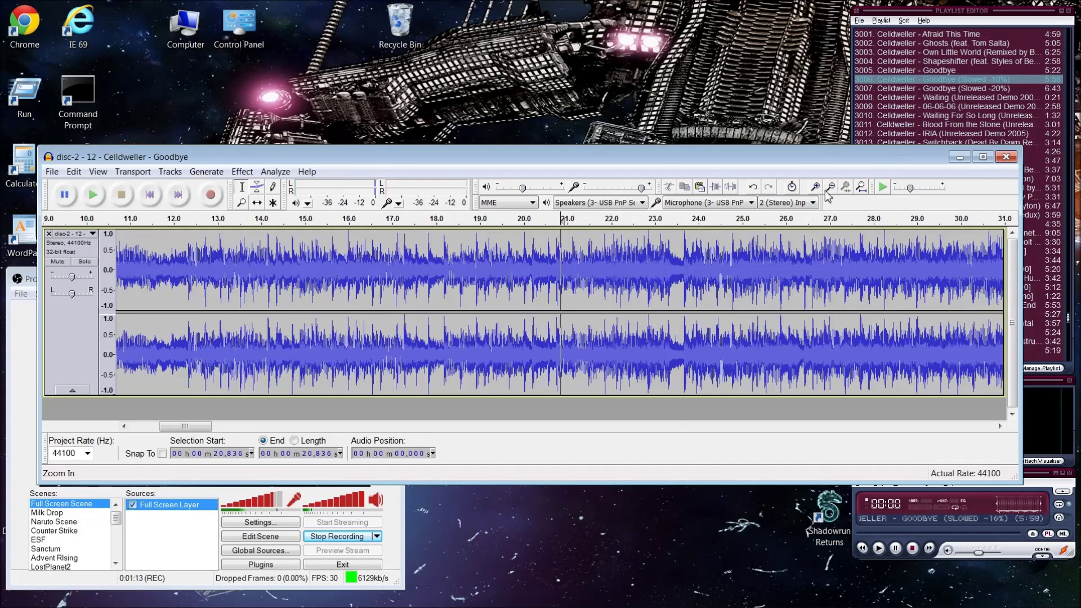
click(829, 189)
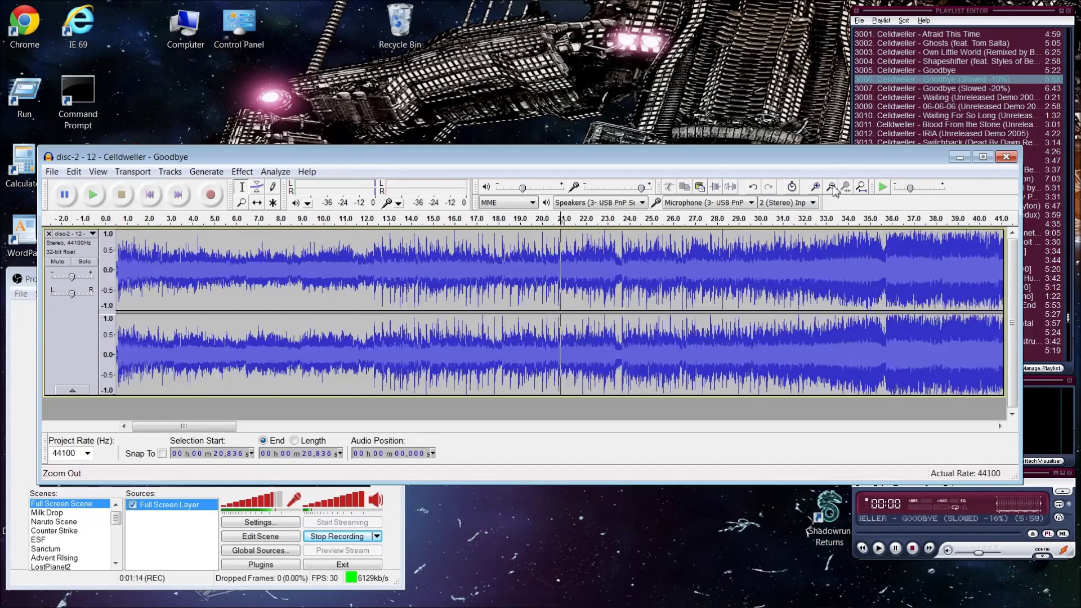
click(91, 196)
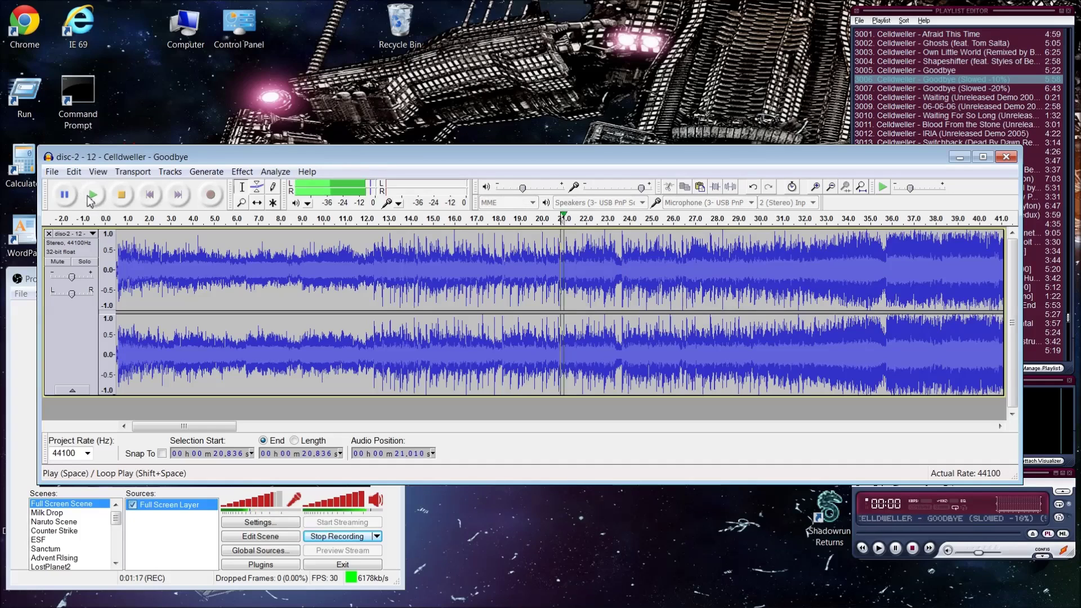
click(121, 195)
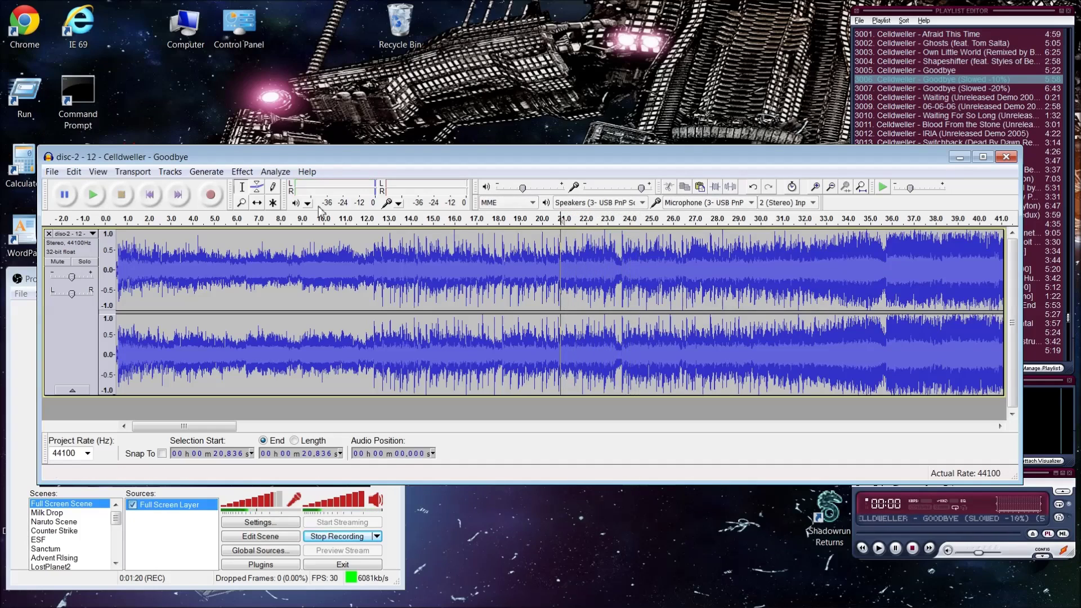
Zoom to sample level around the gap and set the edit point at 23.668 s
click(621, 267)
click(816, 186)
click(817, 187)
click(816, 187)
click(816, 187)
click(816, 187)
click(605, 269)
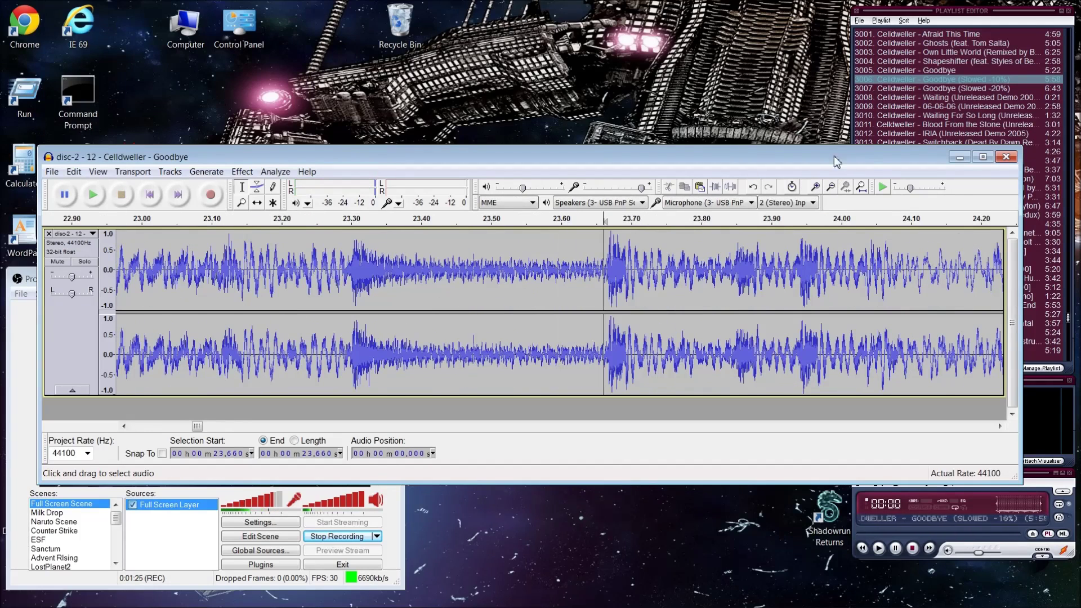
click(815, 187)
click(815, 187)
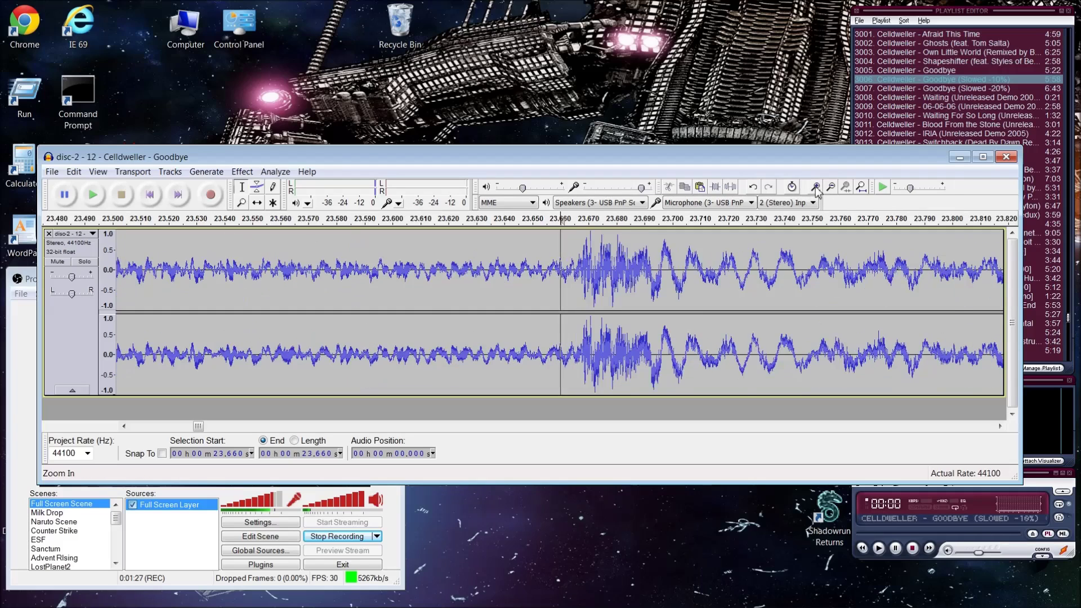
click(815, 187)
click(815, 187)
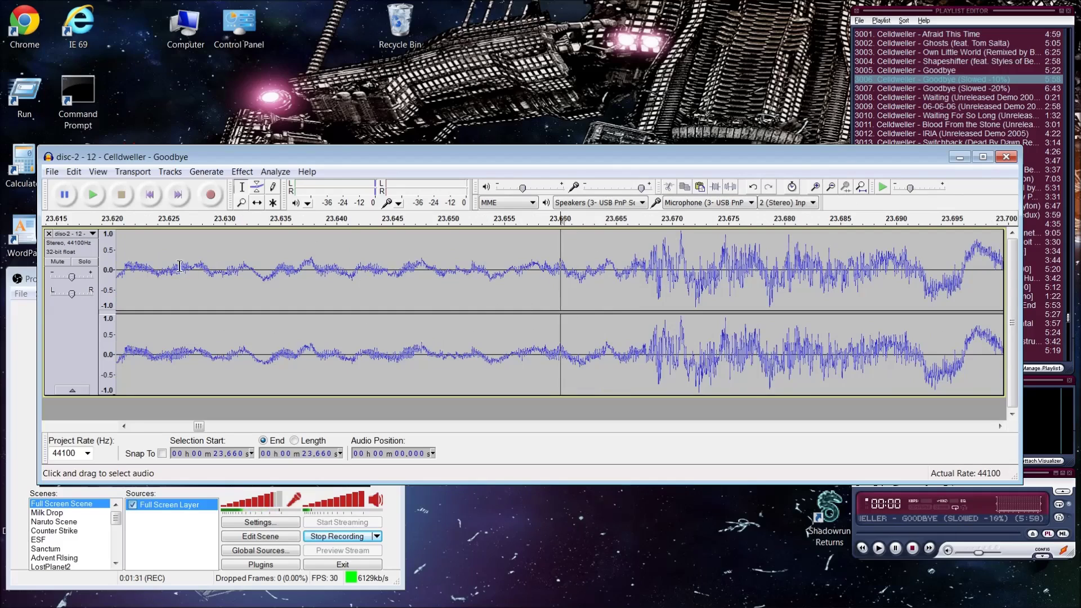
click(642, 273)
click(816, 188)
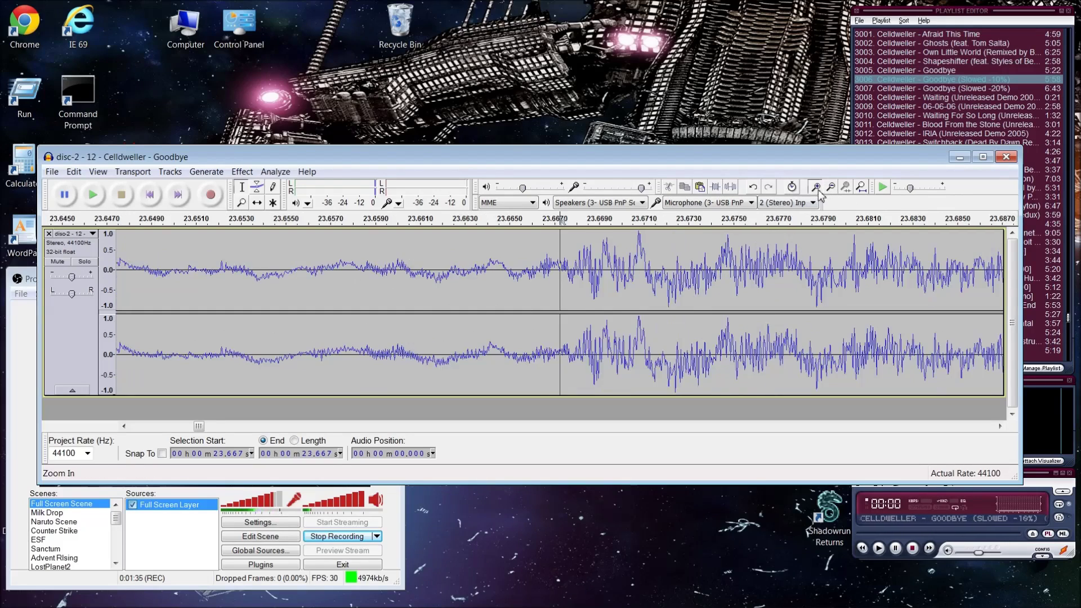
click(817, 188)
click(817, 188)
click(816, 188)
click(831, 187)
click(830, 186)
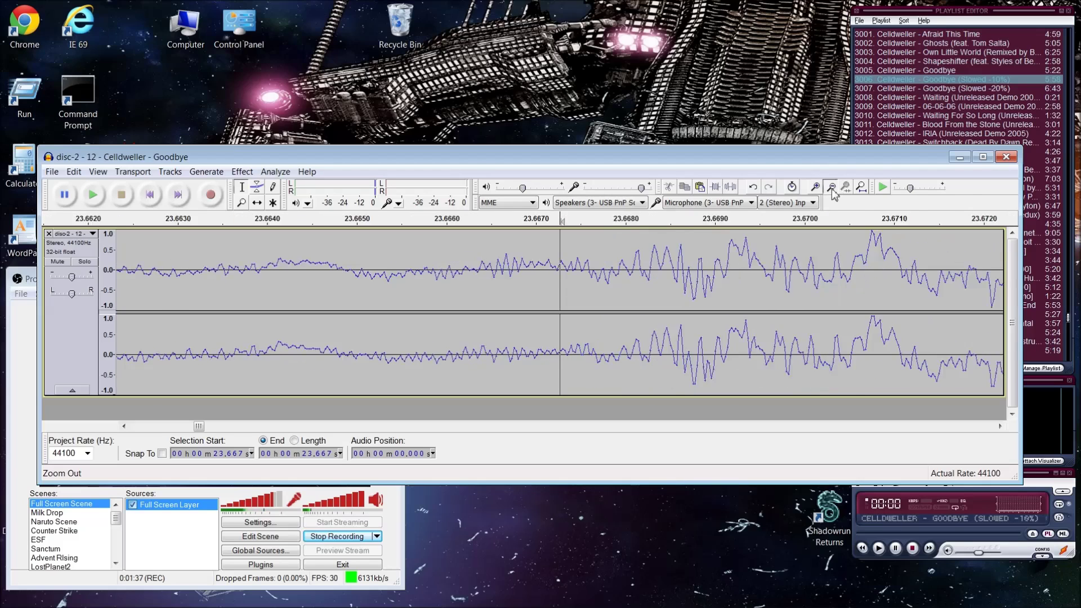
click(831, 187)
click(831, 187)
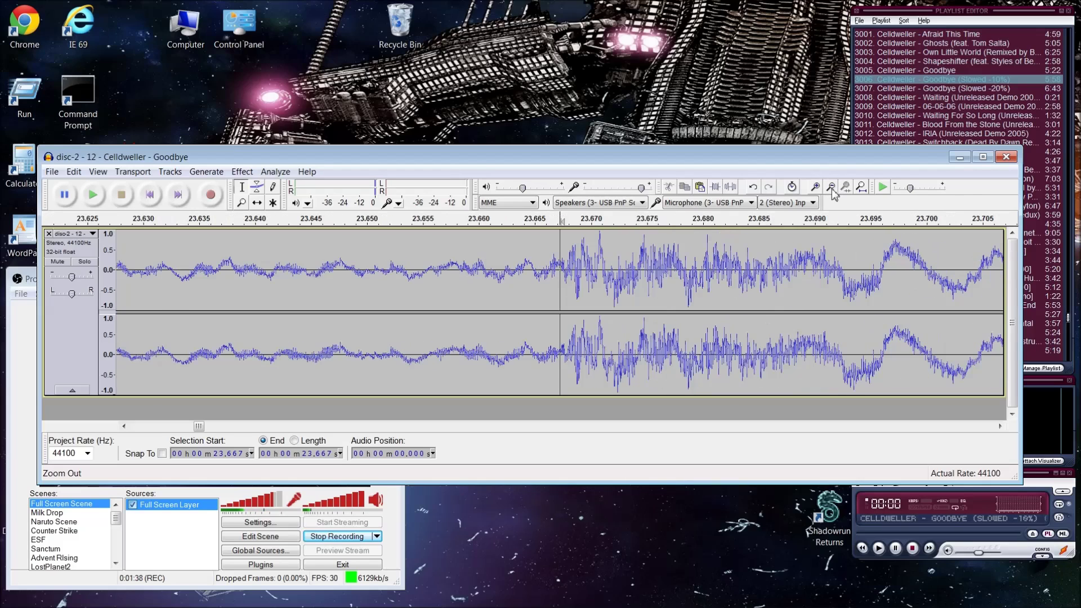
click(566, 270)
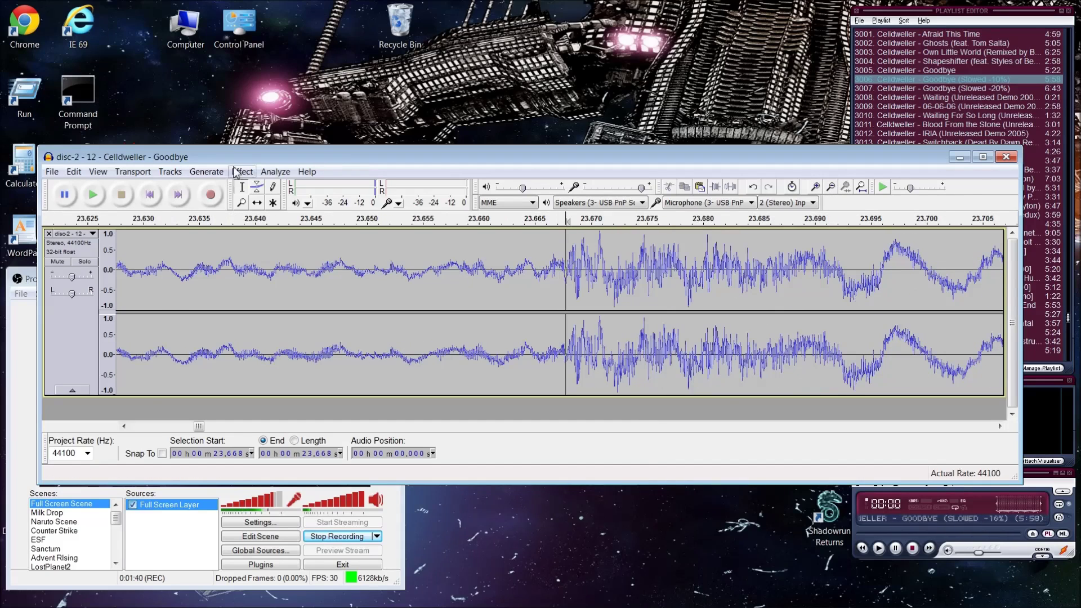
Play from 23.668 s and recheck the point at sample level, nudging it slightly later
click(101, 197)
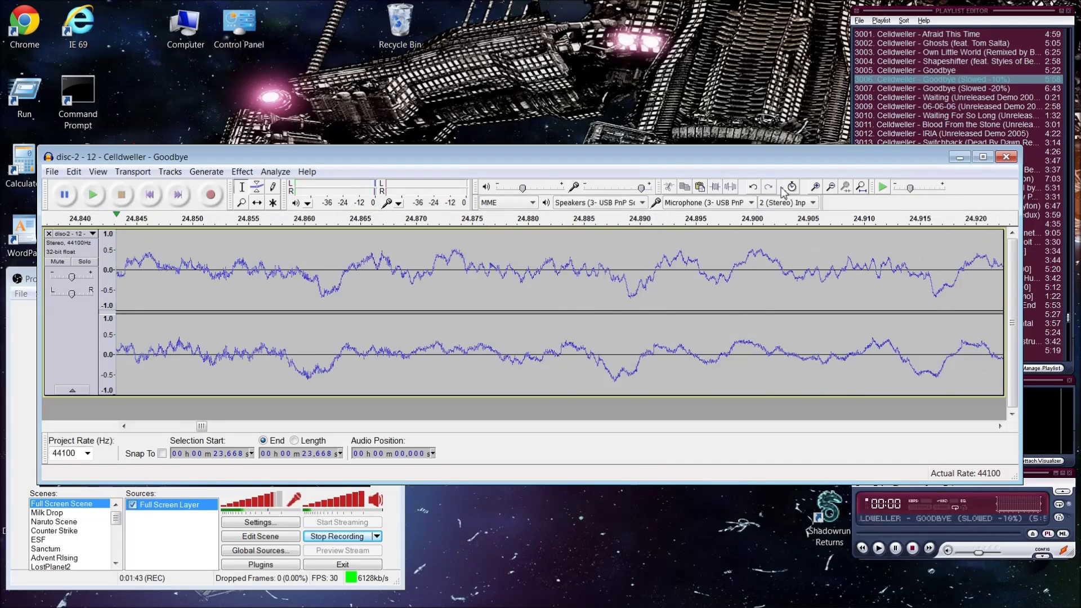
click(832, 188)
click(832, 188)
click(832, 188)
click(832, 188)
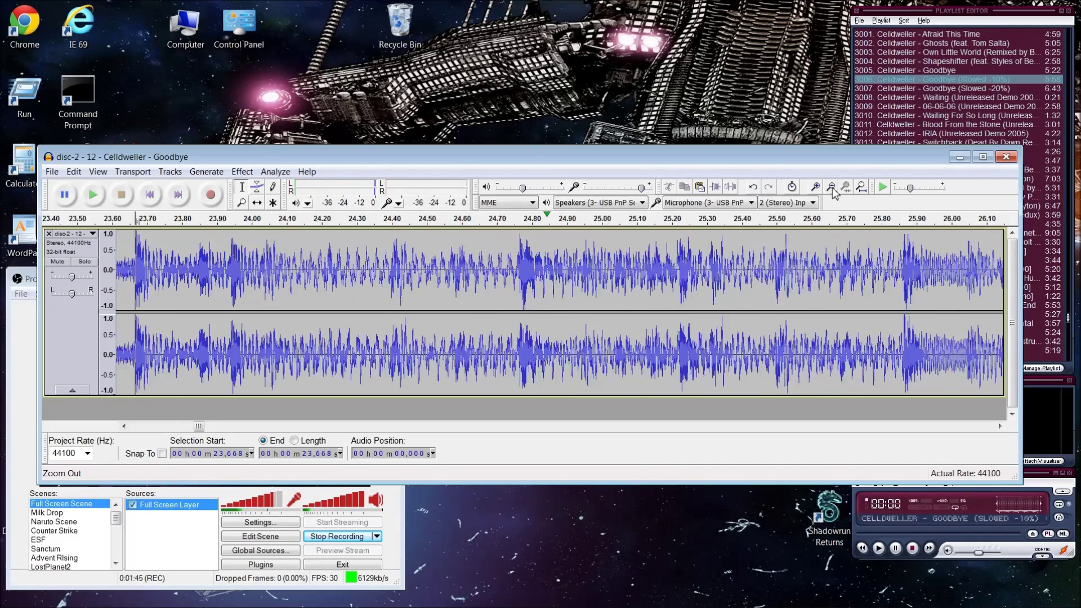
click(815, 188)
click(814, 188)
click(815, 187)
click(815, 187)
click(815, 188)
click(814, 187)
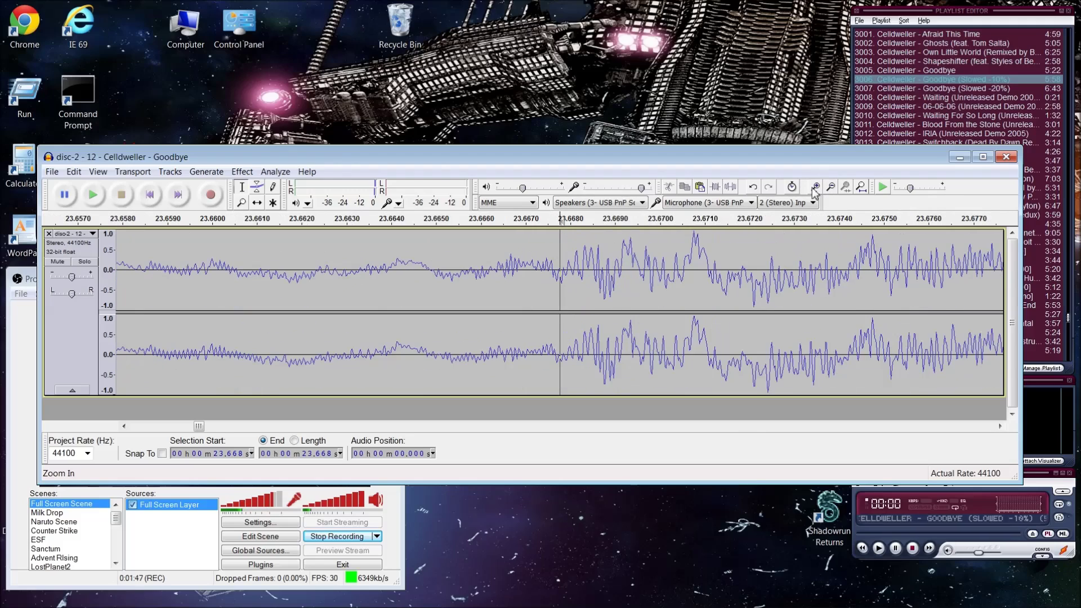
click(831, 188)
click(830, 188)
click(831, 188)
click(831, 188)
click(830, 188)
click(831, 188)
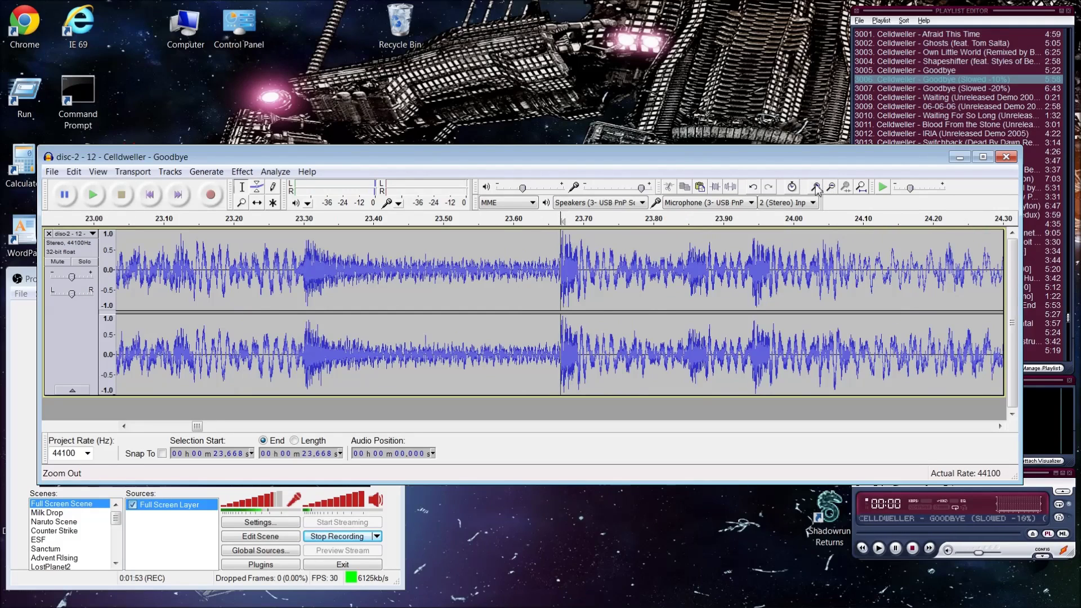
click(815, 188)
click(815, 187)
click(814, 188)
click(814, 187)
click(814, 187)
click(815, 188)
click(815, 187)
click(815, 188)
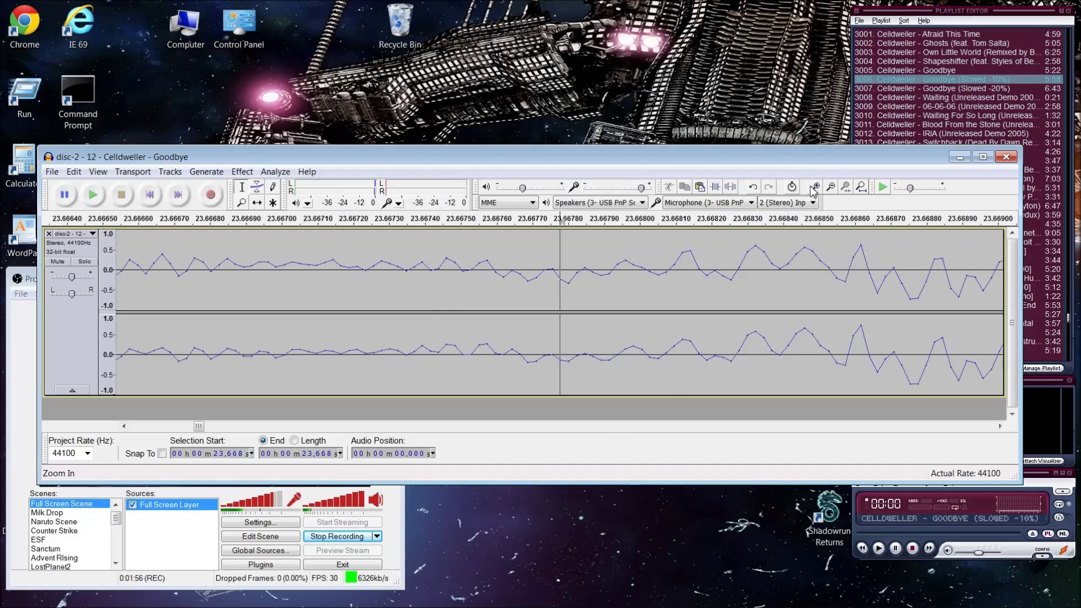
click(583, 269)
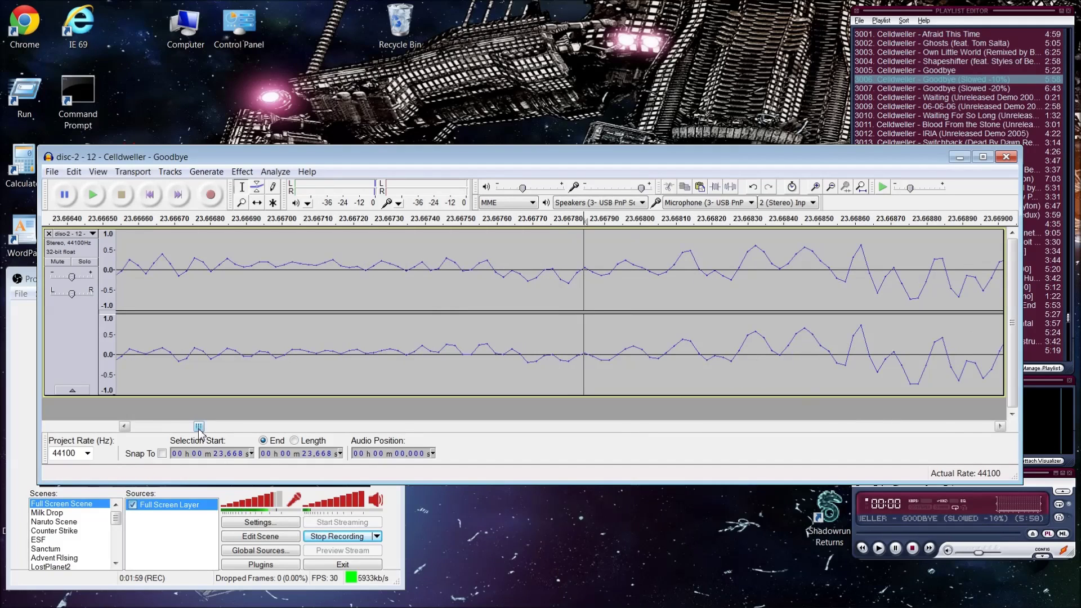
Scroll toward the track start and zoom out to the opening 40 seconds
drag(199, 427, 148, 427)
click(830, 187)
click(830, 186)
click(831, 187)
click(831, 187)
click(830, 188)
click(831, 188)
click(830, 188)
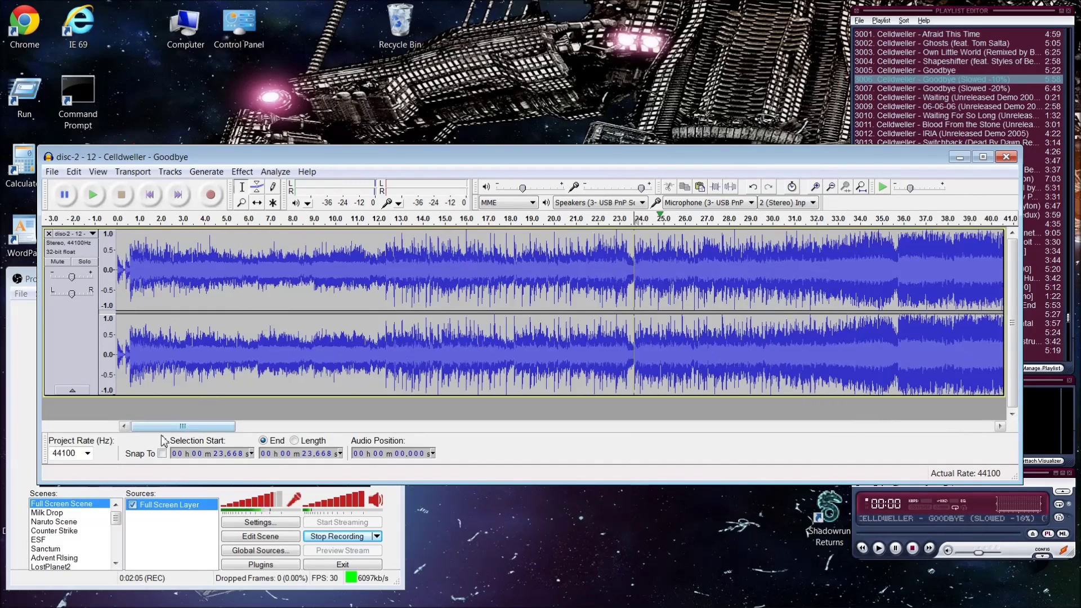
click(815, 187)
click(815, 186)
click(815, 187)
click(815, 187)
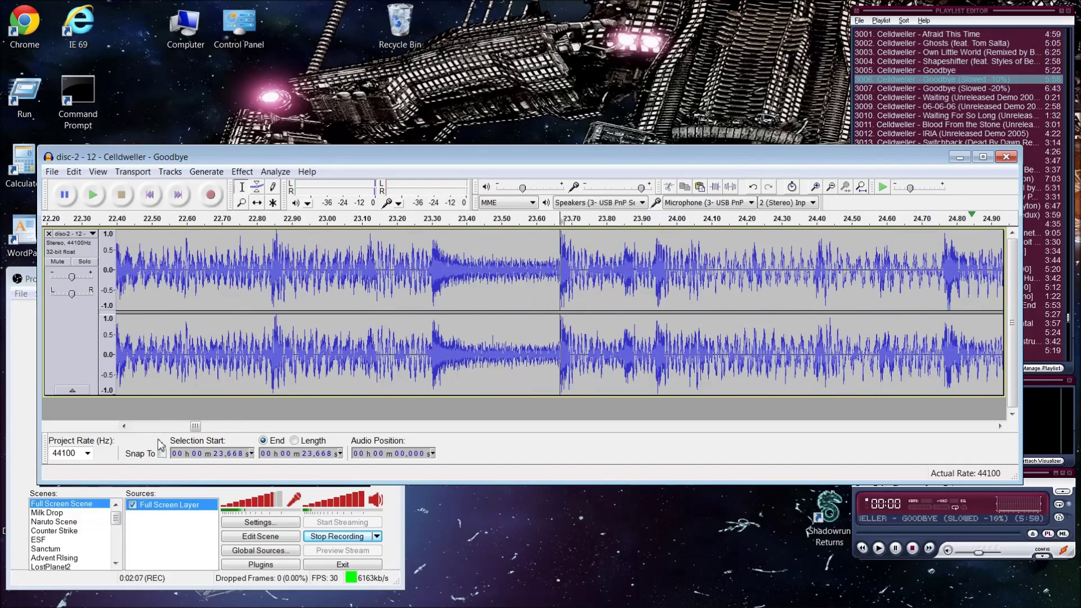
Find the music onset and extend the selection from 0.612 s to 23.668 s
drag(200, 428, 138, 427)
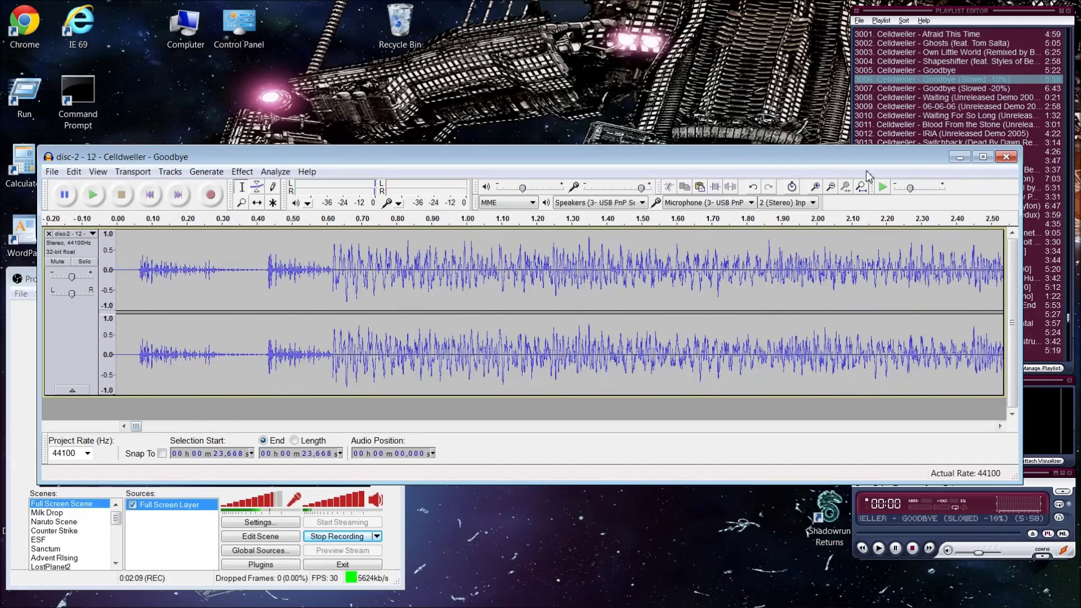
click(814, 187)
click(814, 186)
click(815, 187)
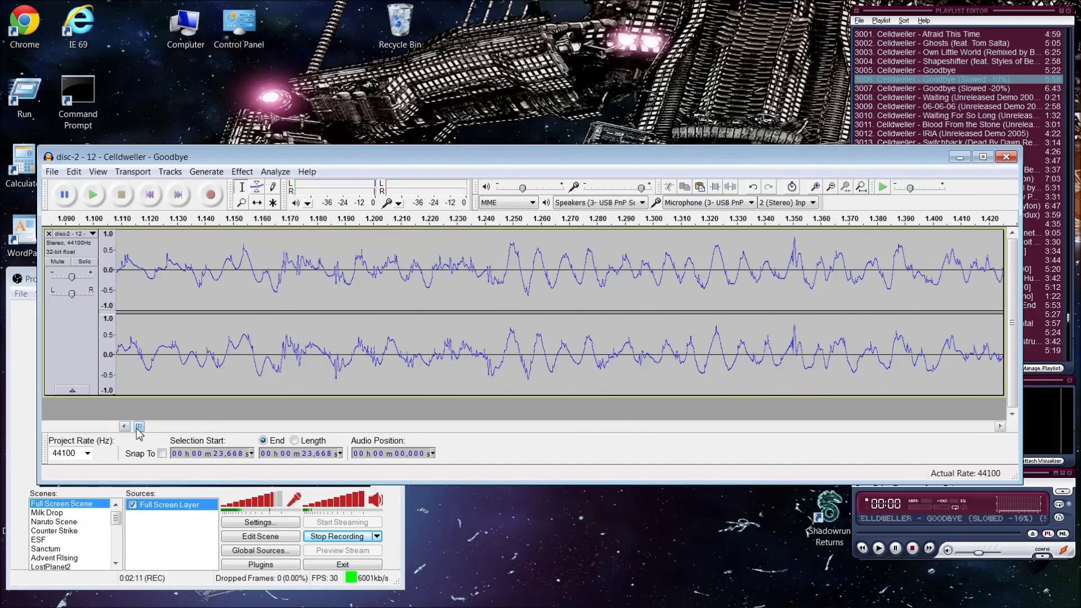
drag(143, 427, 133, 429)
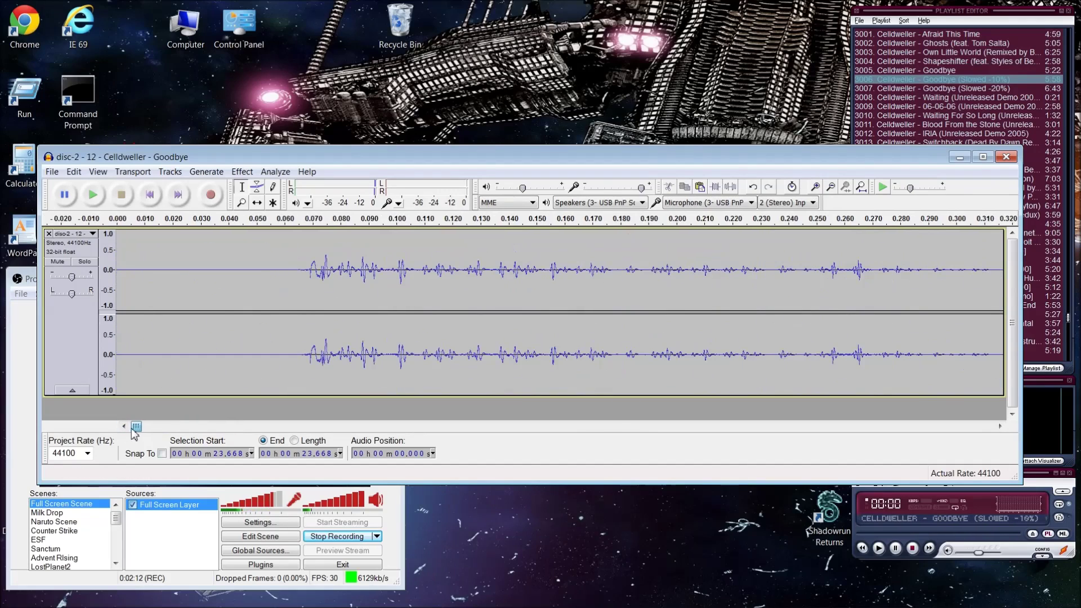
click(835, 188)
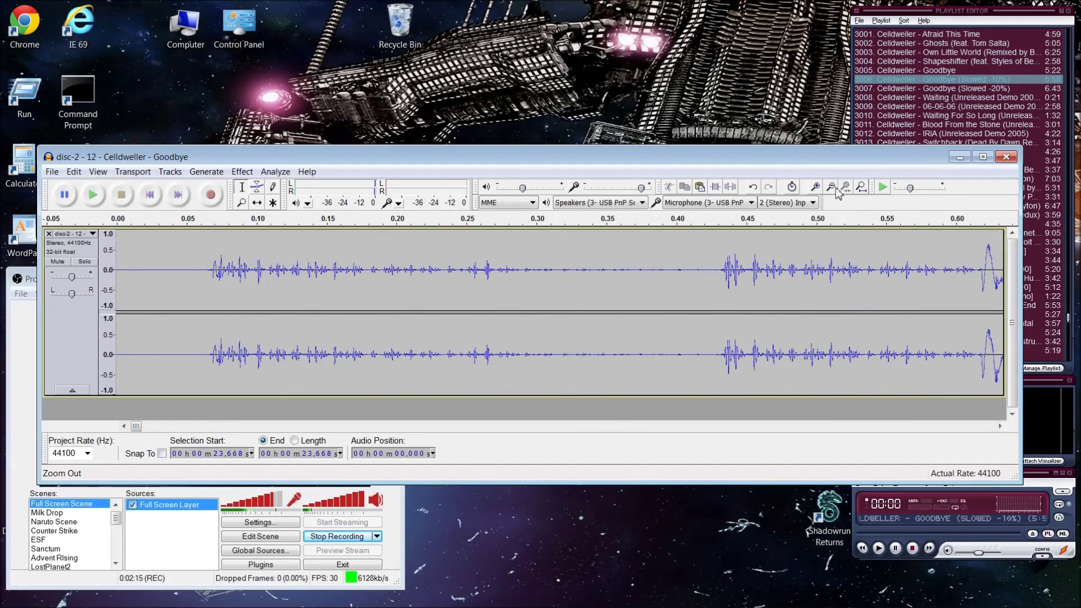
click(835, 188)
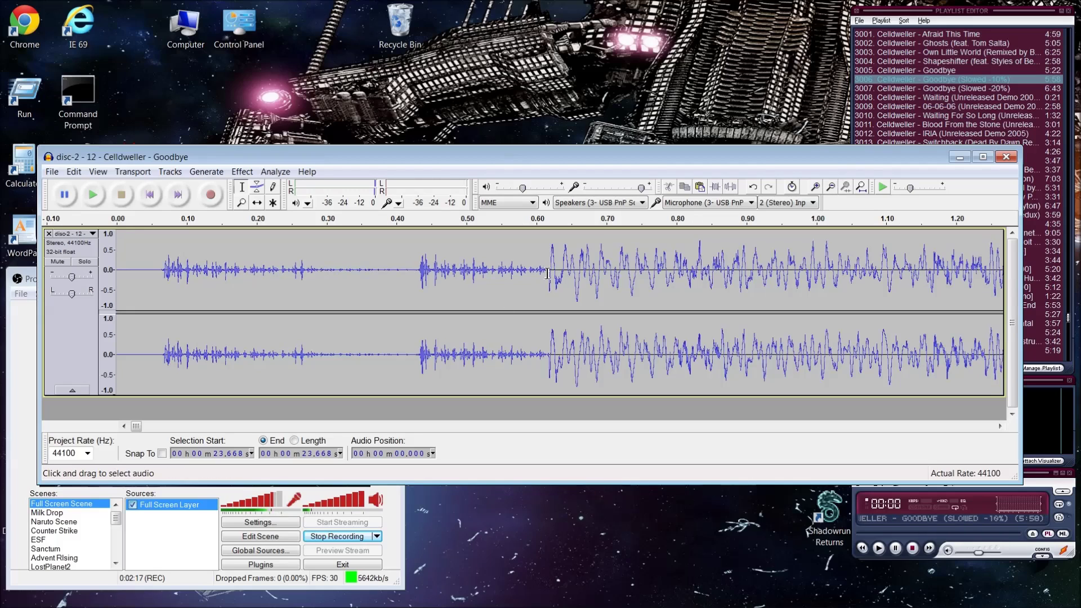
shift+click(547, 273)
click(815, 188)
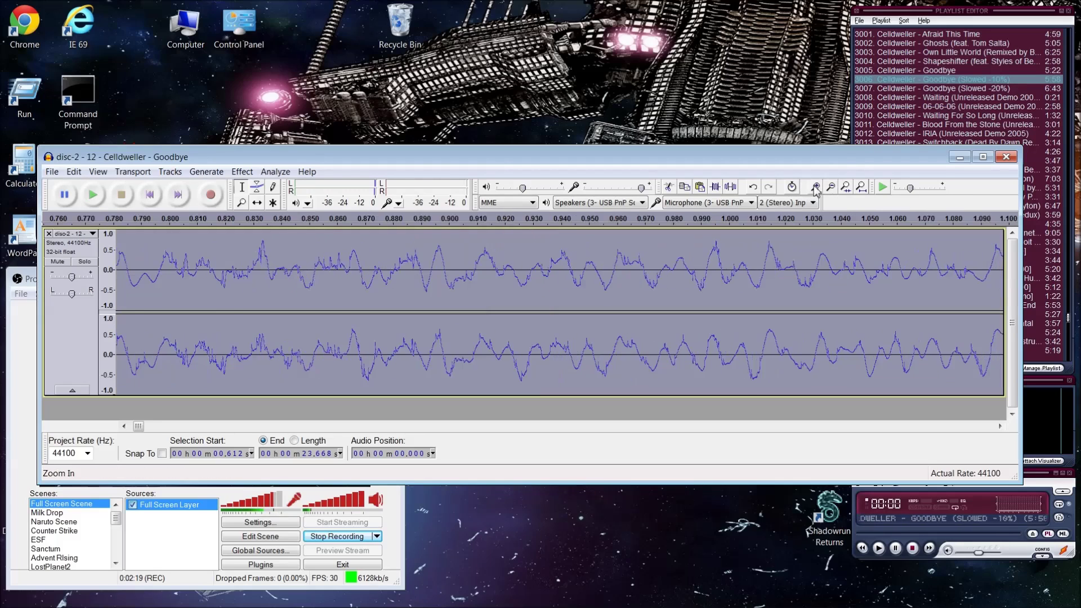
click(123, 426)
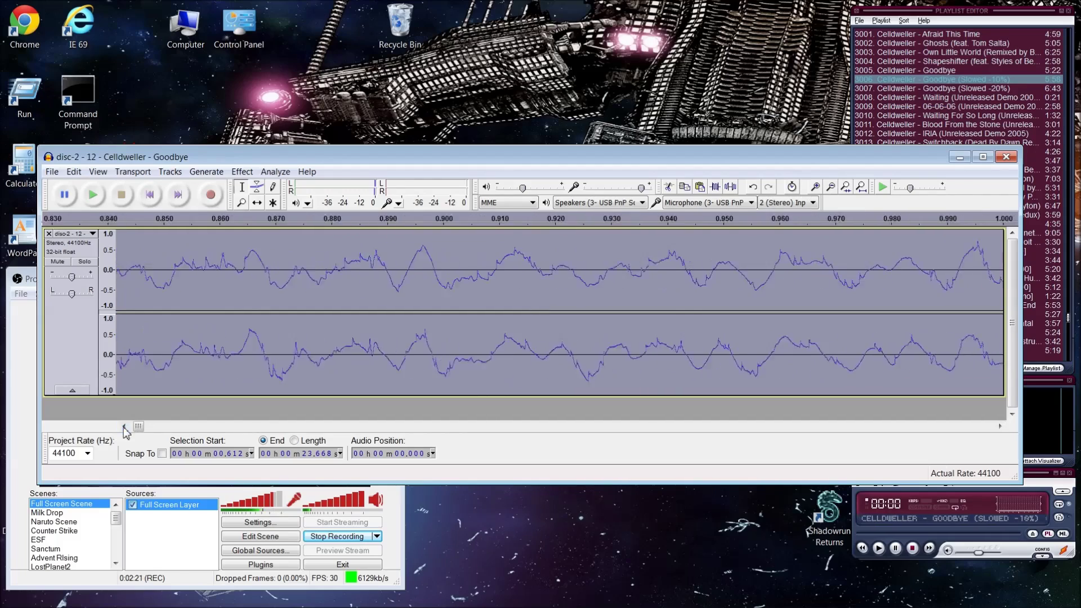
Zoom far into the selection start, trying start points at 0.615 s and 0.617 s
drag(124, 426, 127, 426)
click(814, 187)
click(814, 187)
click(815, 186)
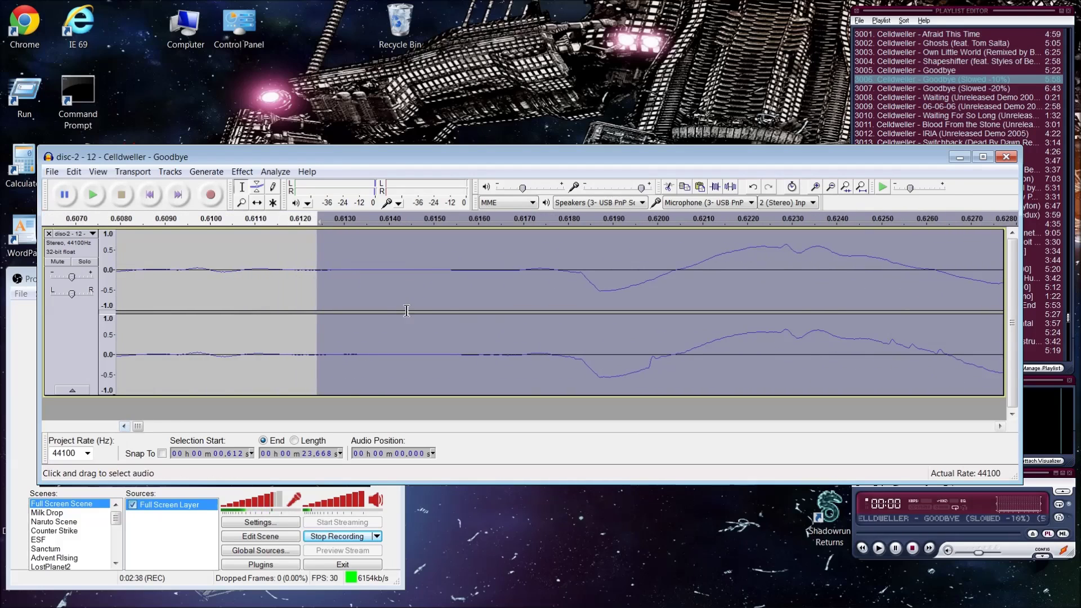
shift+click(448, 271)
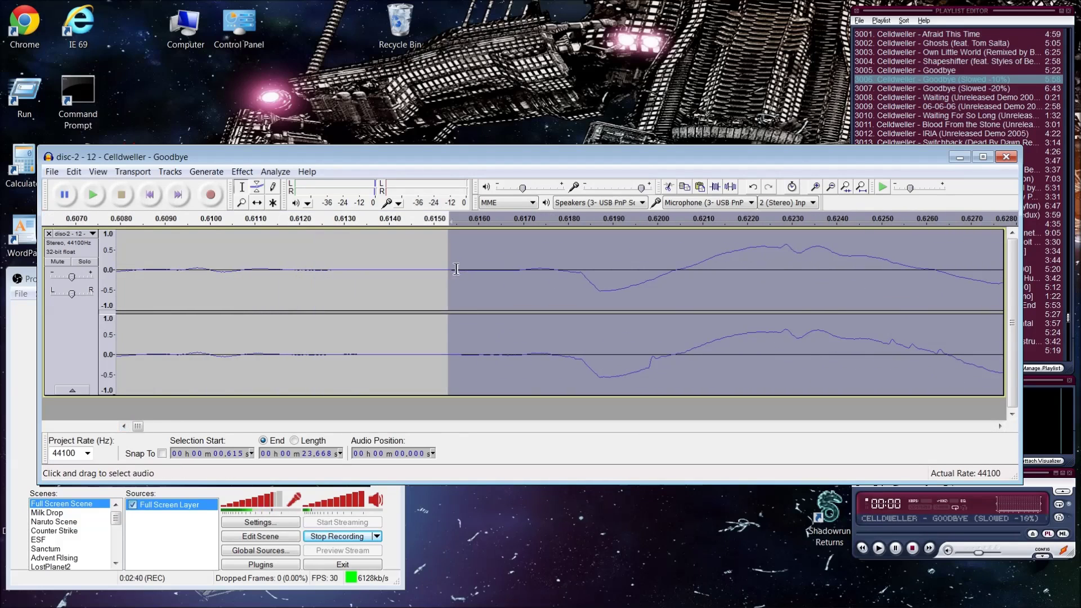
shift+click(521, 273)
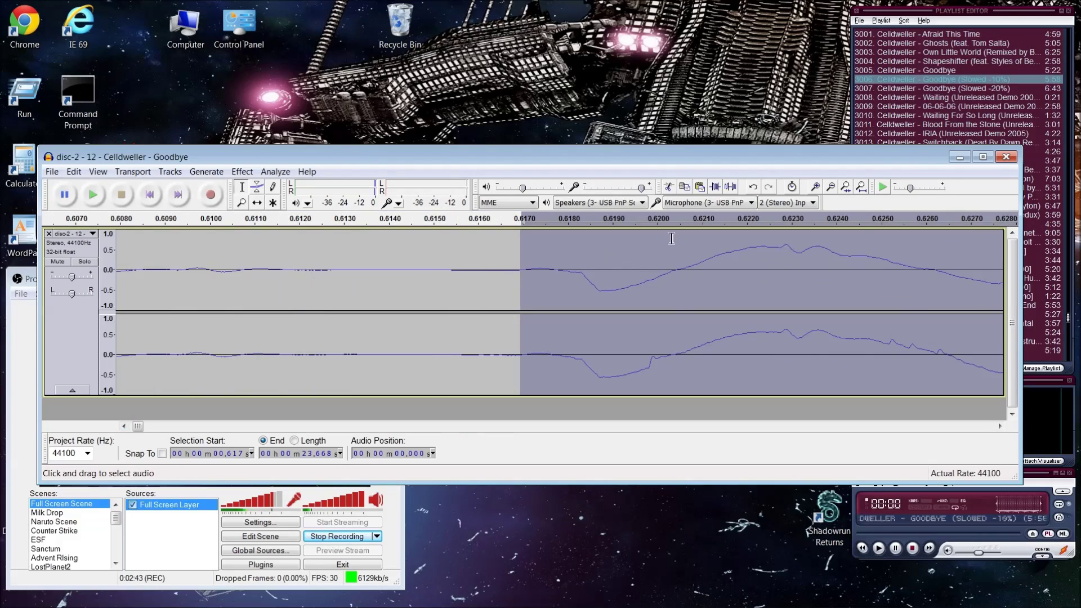
click(827, 186)
click(828, 186)
click(125, 426)
click(125, 426)
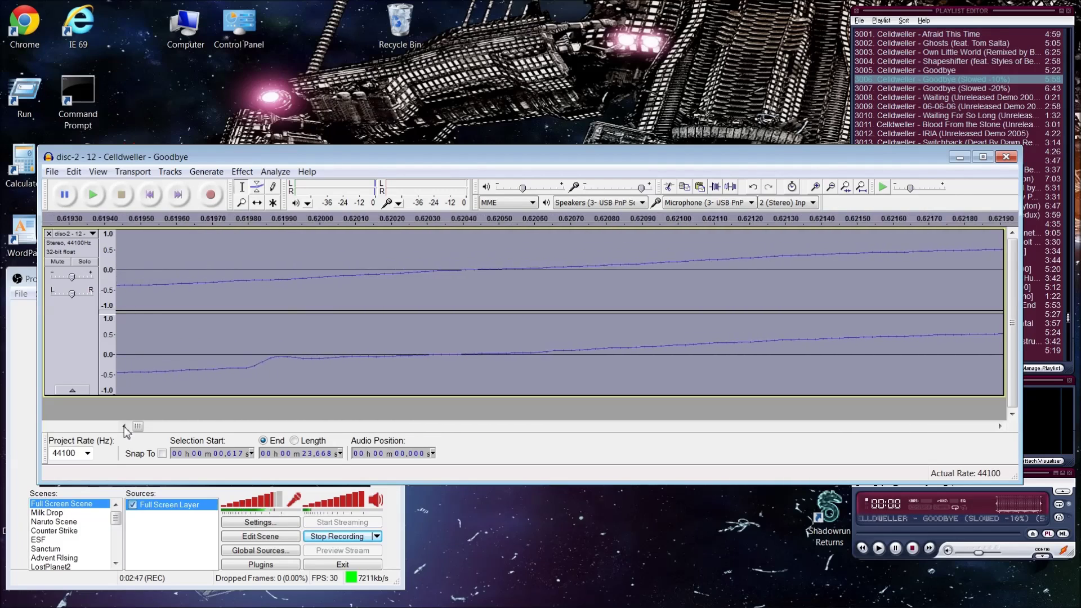
drag(125, 426, 124, 426)
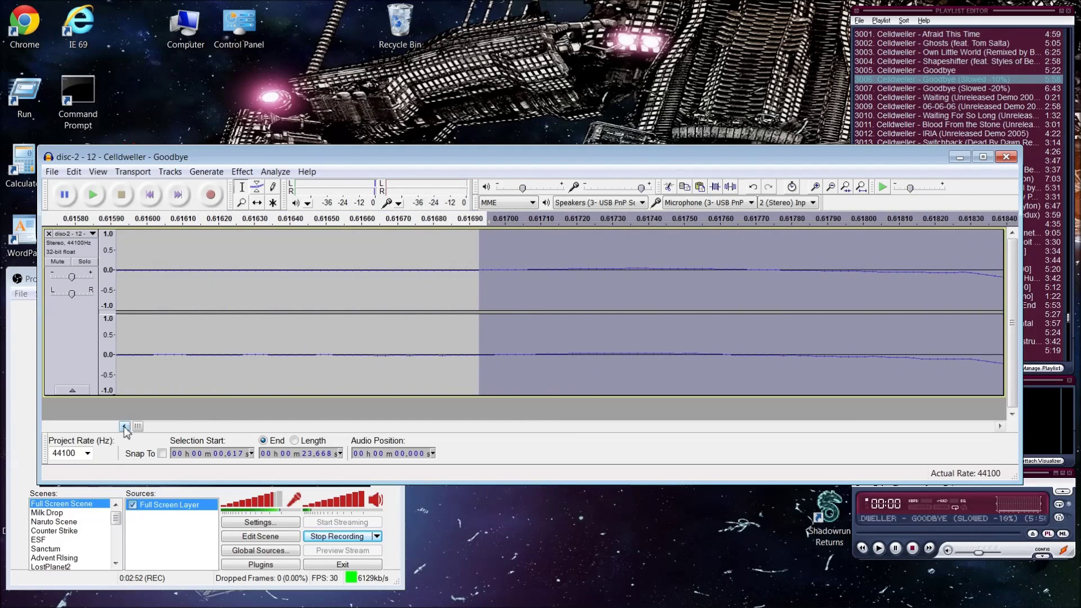
shift+click(526, 274)
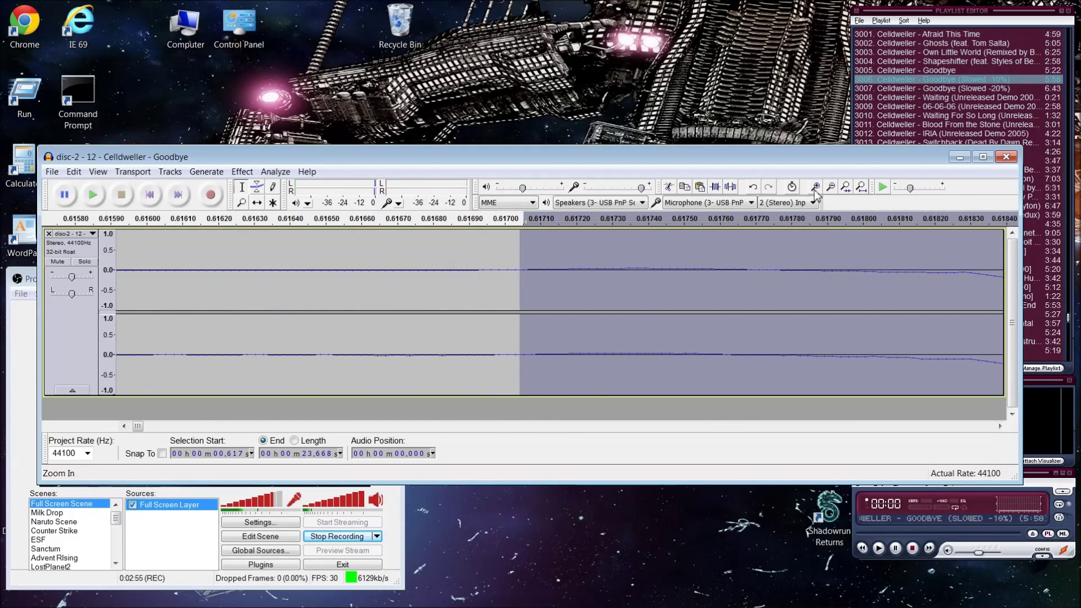
double_click(814, 187)
click(125, 426)
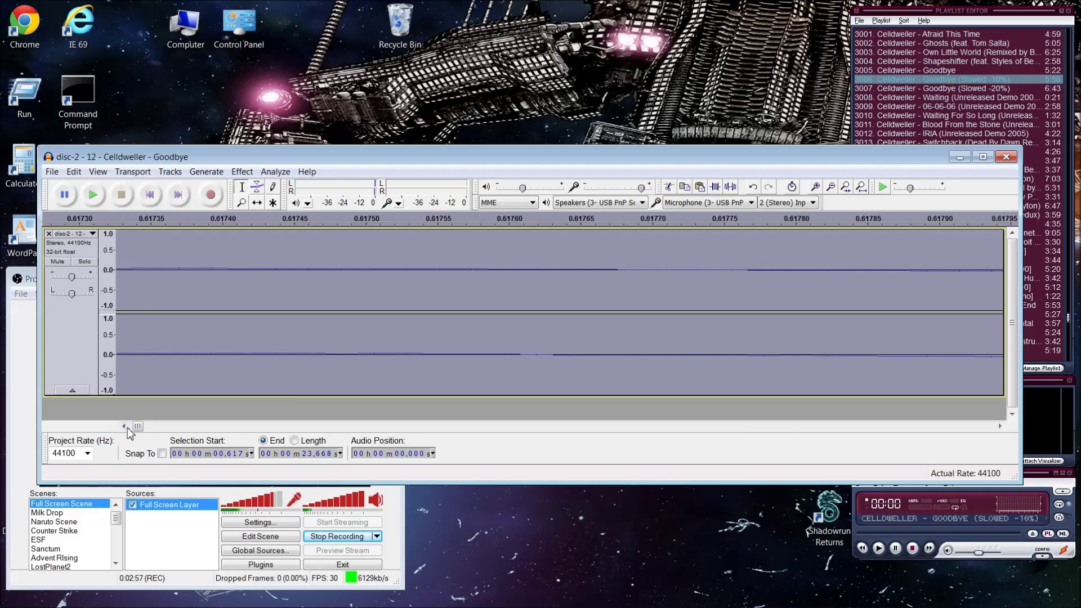
drag(125, 427, 125, 427)
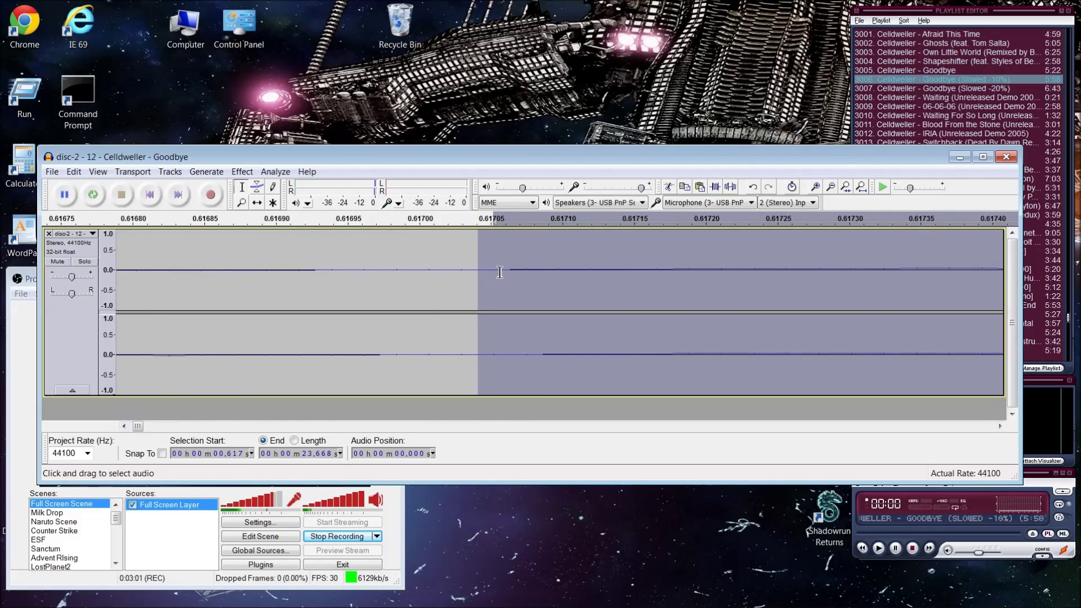
Set the edit point at the 0.617 s onset and select to the end with Shift+End
mouse_move(504, 274)
mouse_down()
mouse_move(448, 270)
mouse_move(514, 268)
mouse_up()
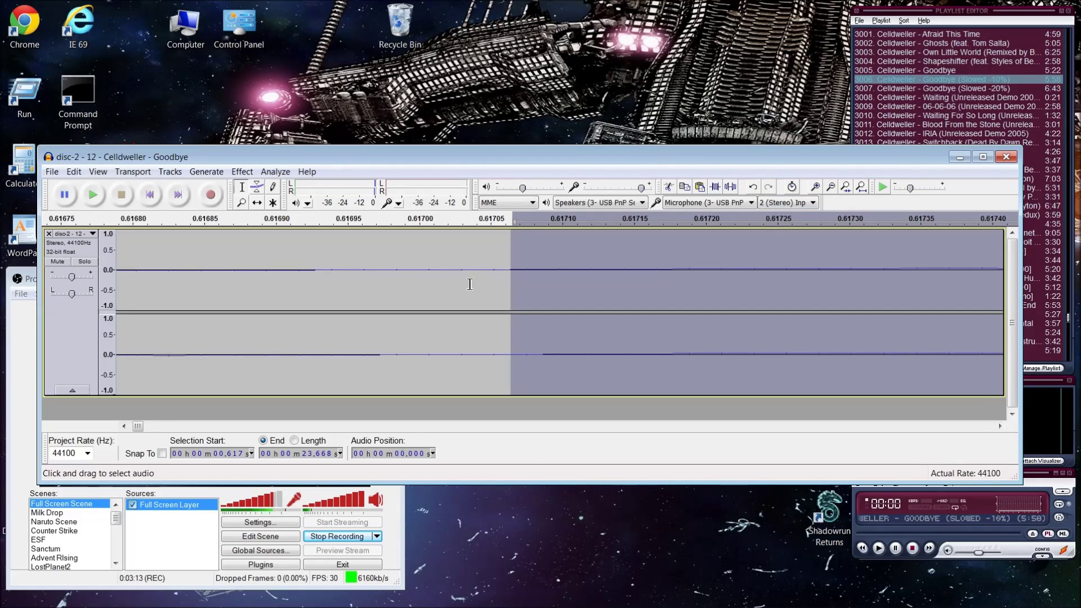
mouse_move(469, 284)
mouse_down()
mouse_move(414, 258)
mouse_move(546, 265)
mouse_move(503, 288)
mouse_up()
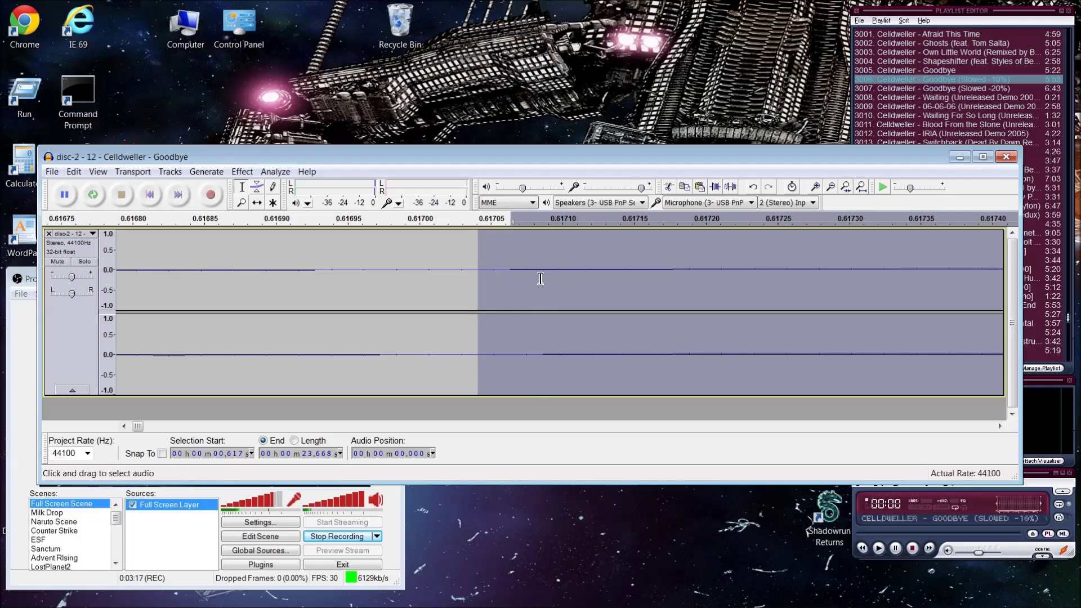
shift+click(510, 275)
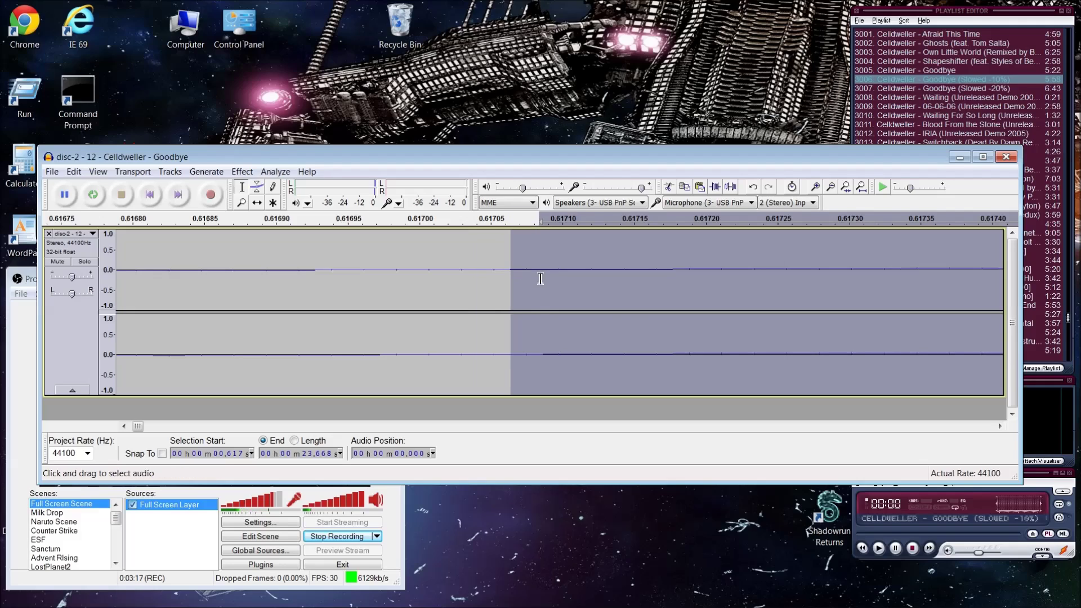
click(492, 273)
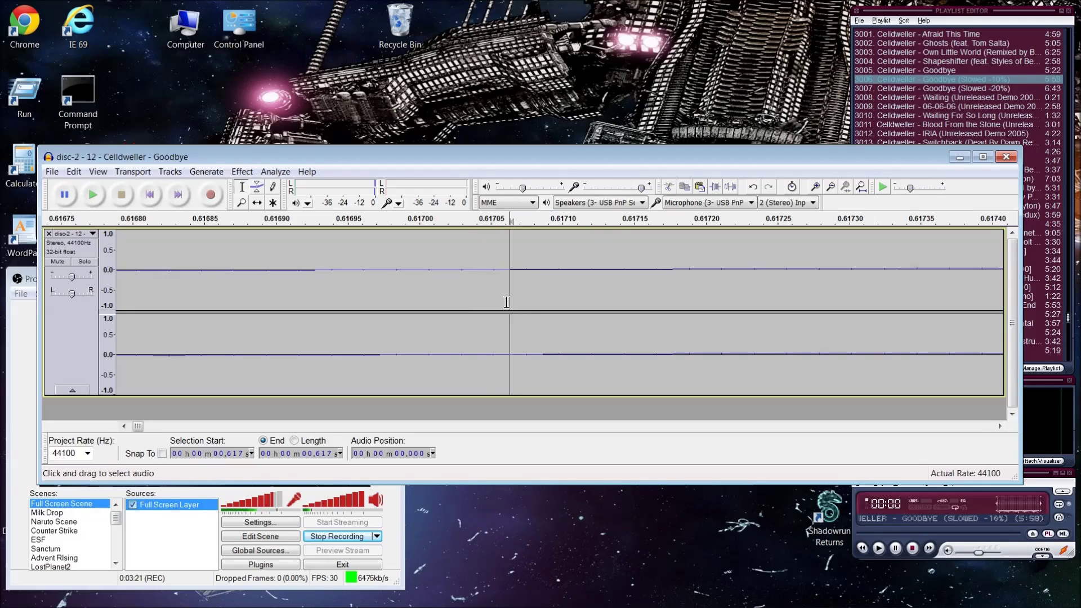
shift+click(479, 276)
click(438, 274)
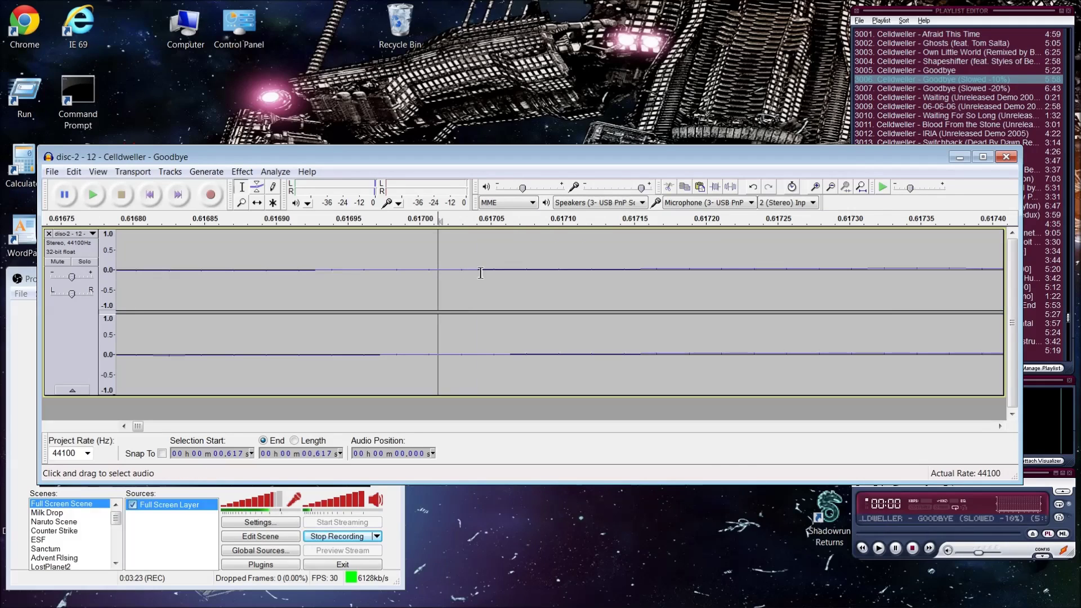
click(478, 273)
key(shift+End)
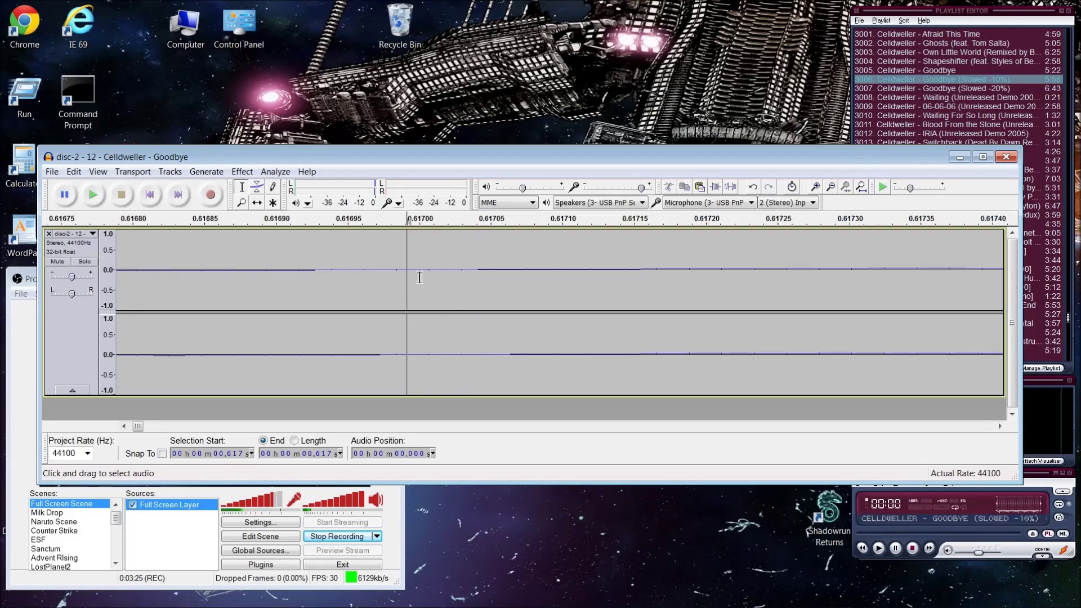
click(478, 273)
drag(485, 307, 453, 285)
click(401, 267)
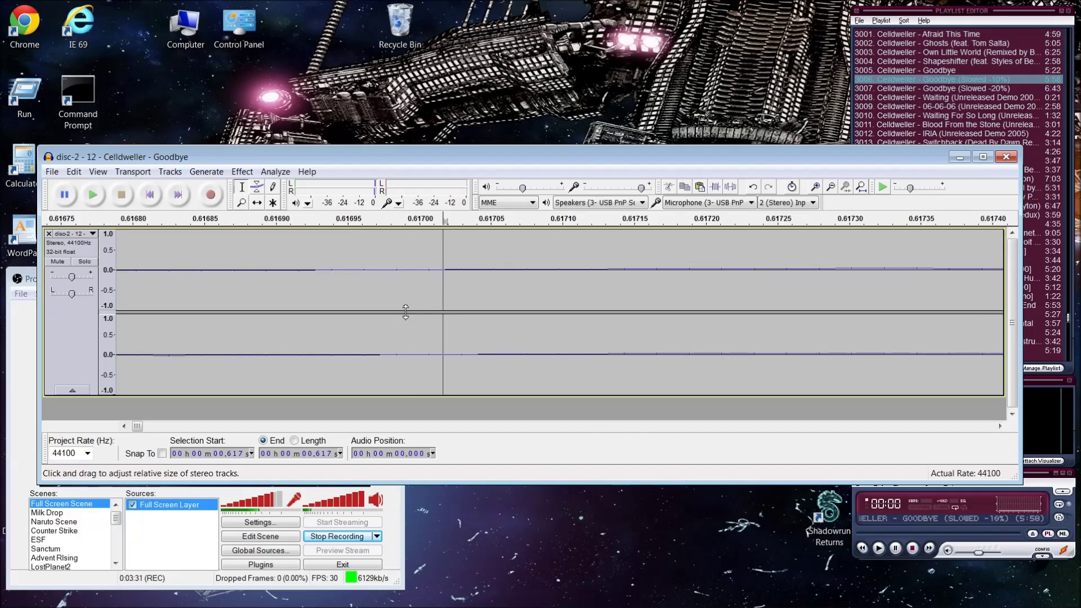
key(shift+End)
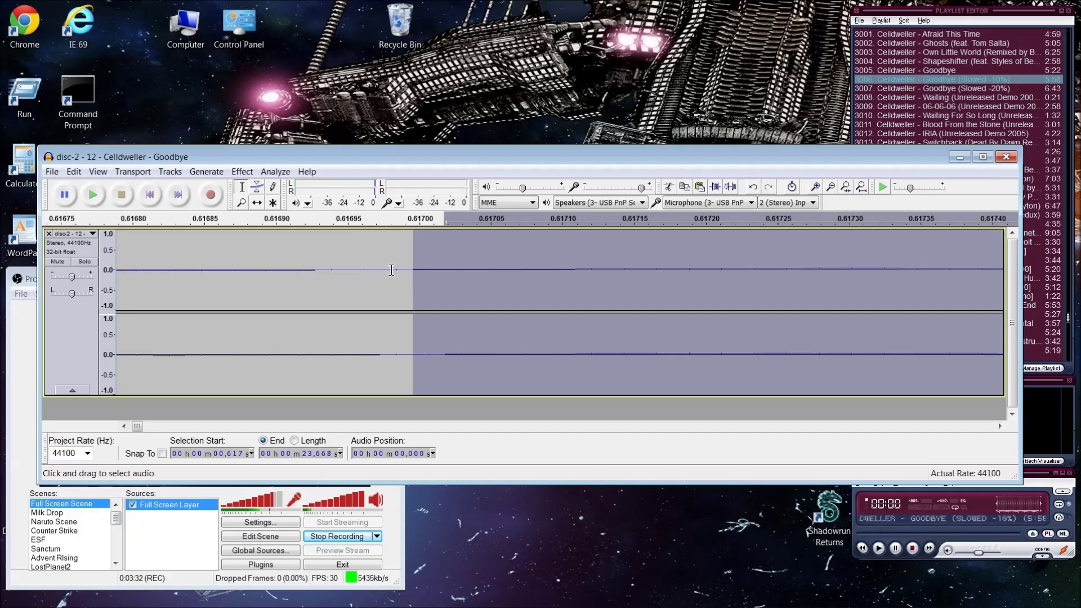
Zoom out, mute the OBS microphone, and start playback from 0.617 s
click(831, 187)
click(831, 187)
click(831, 187)
click(831, 186)
click(830, 187)
click(831, 187)
click(831, 187)
click(831, 187)
click(831, 187)
click(831, 187)
click(831, 187)
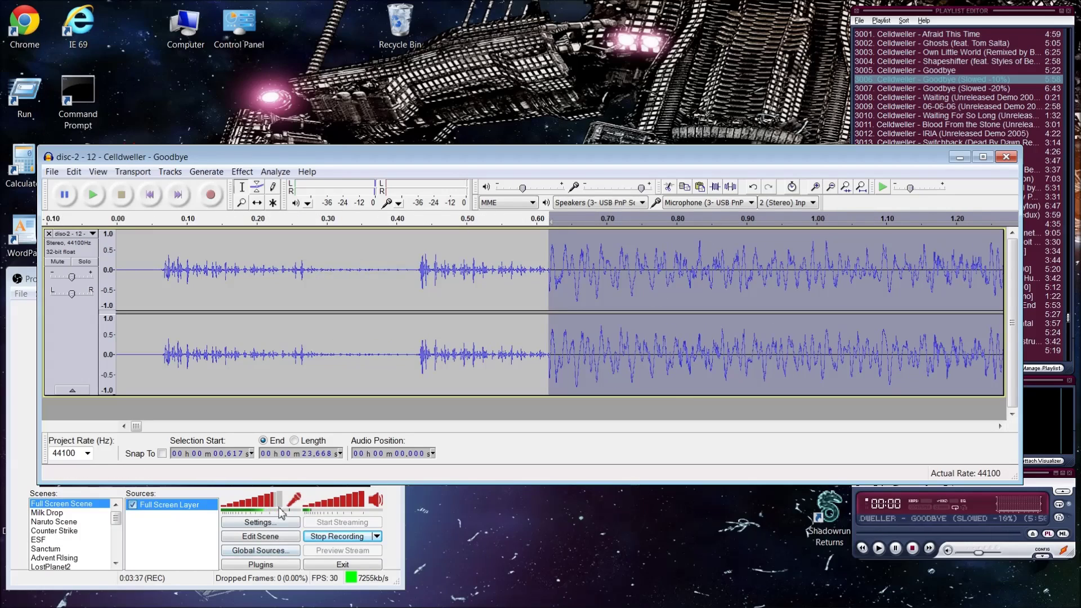
click(295, 501)
click(541, 265)
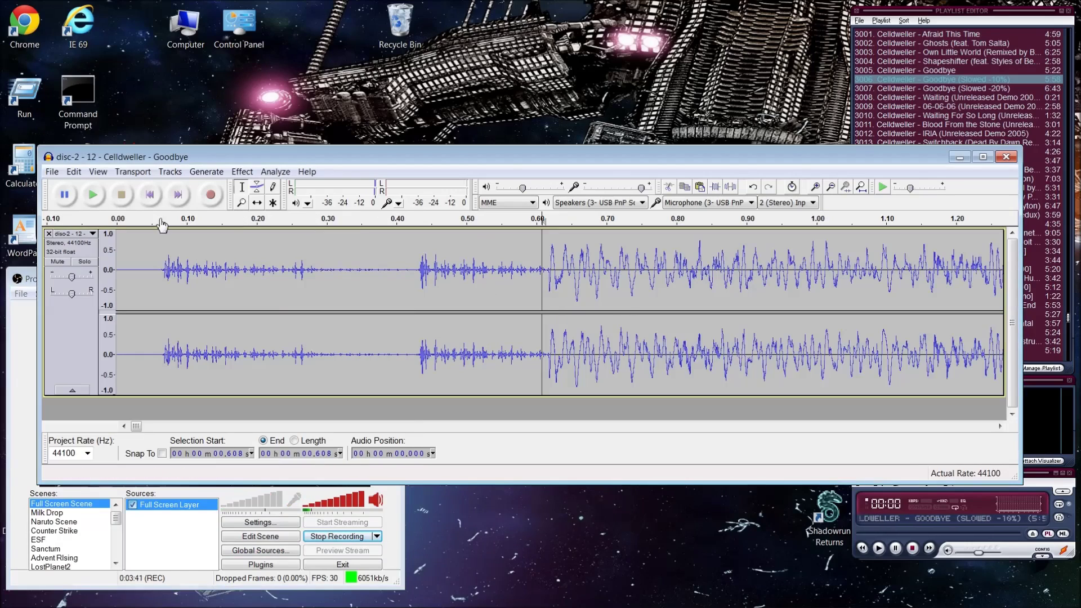
click(93, 194)
Zoom out to the whole song while listening, then unmute the microphone and stop playback
click(831, 187)
click(836, 190)
click(836, 190)
click(836, 190)
click(835, 190)
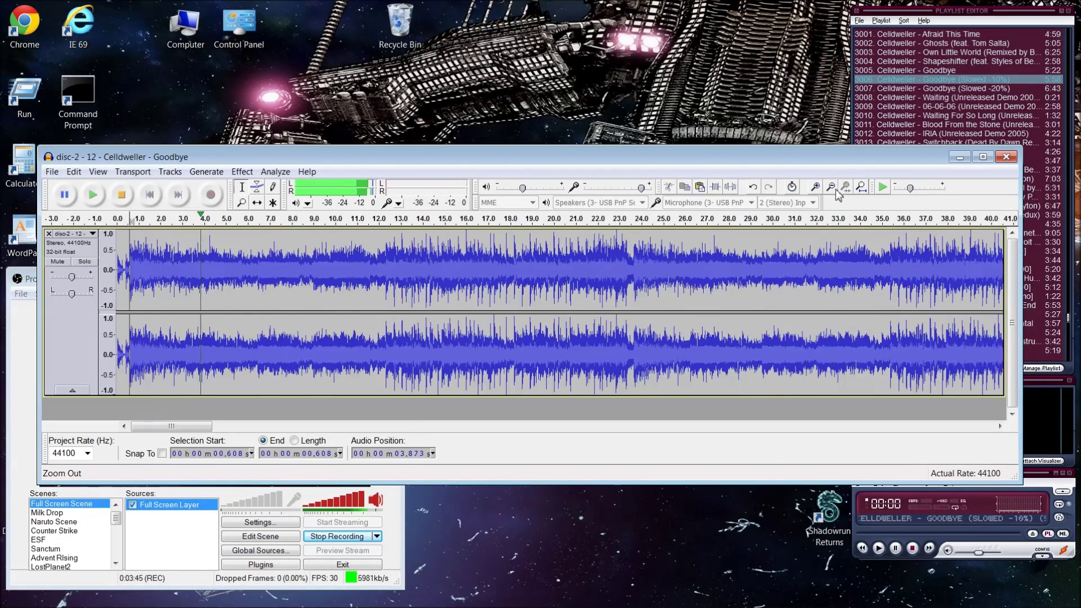
click(835, 189)
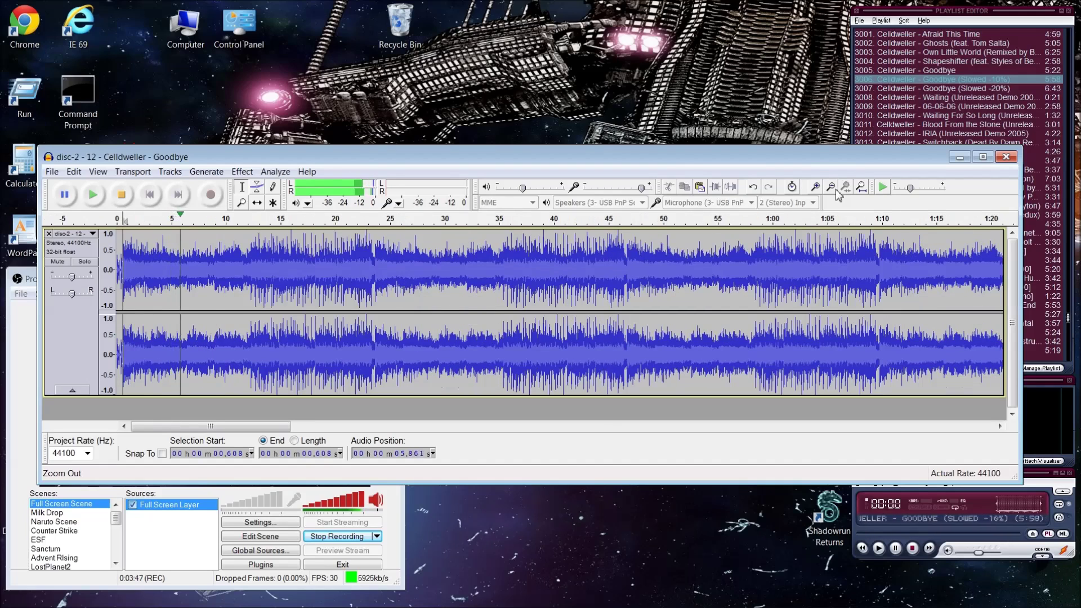
click(836, 189)
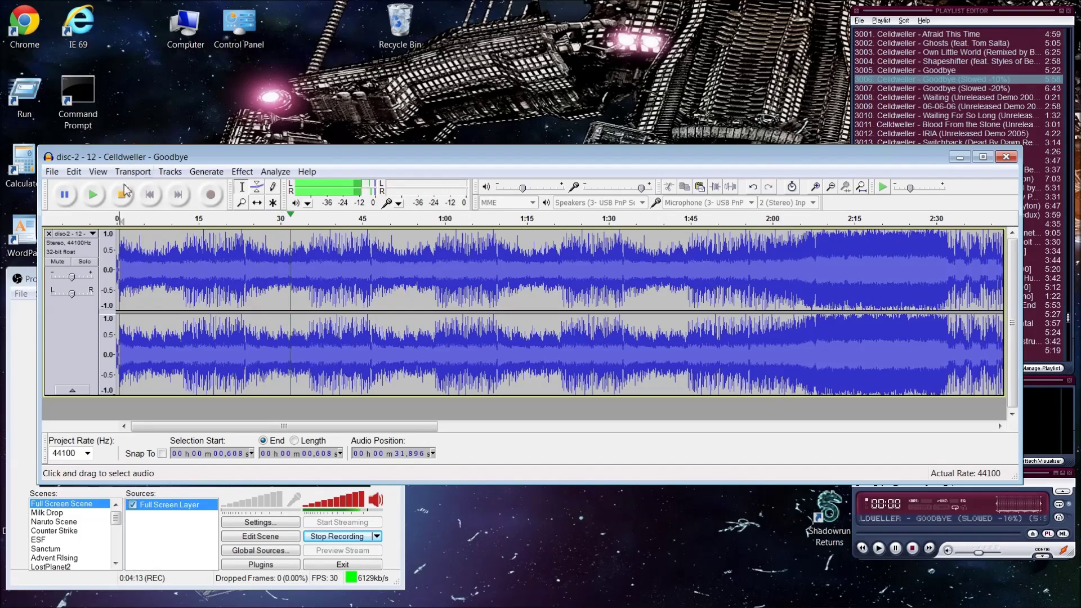
click(299, 502)
click(122, 195)
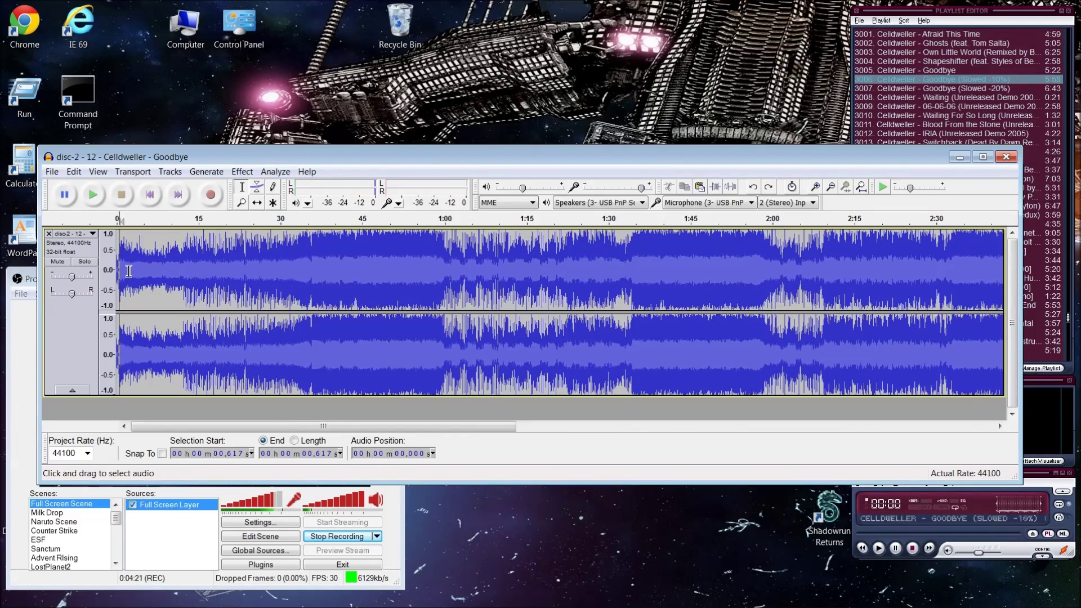
click(815, 186)
click(815, 187)
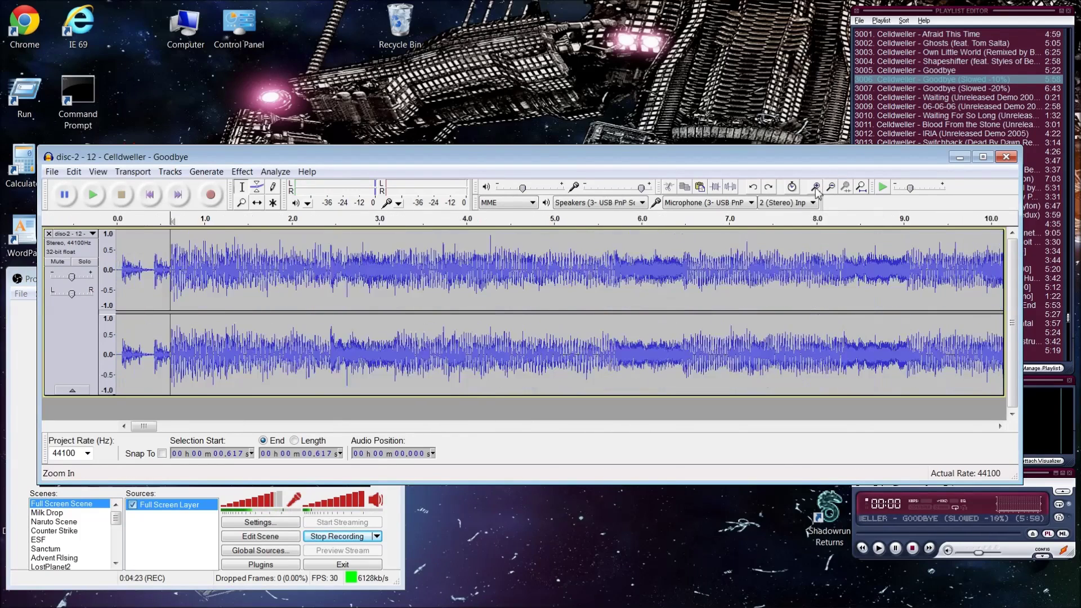
click(815, 186)
click(815, 187)
click(815, 188)
click(815, 187)
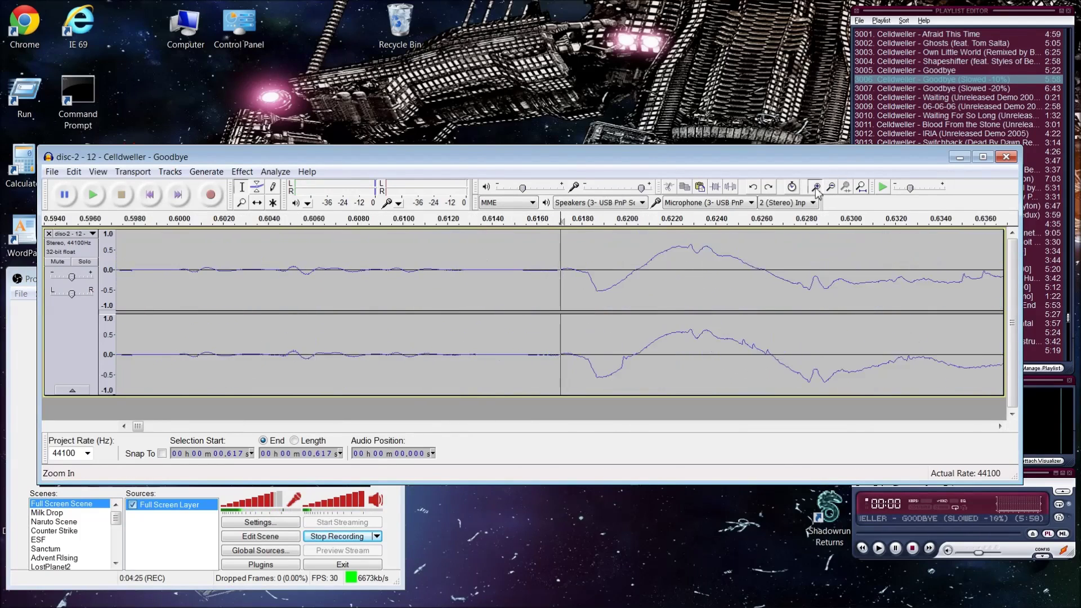
click(815, 187)
click(816, 187)
click(815, 188)
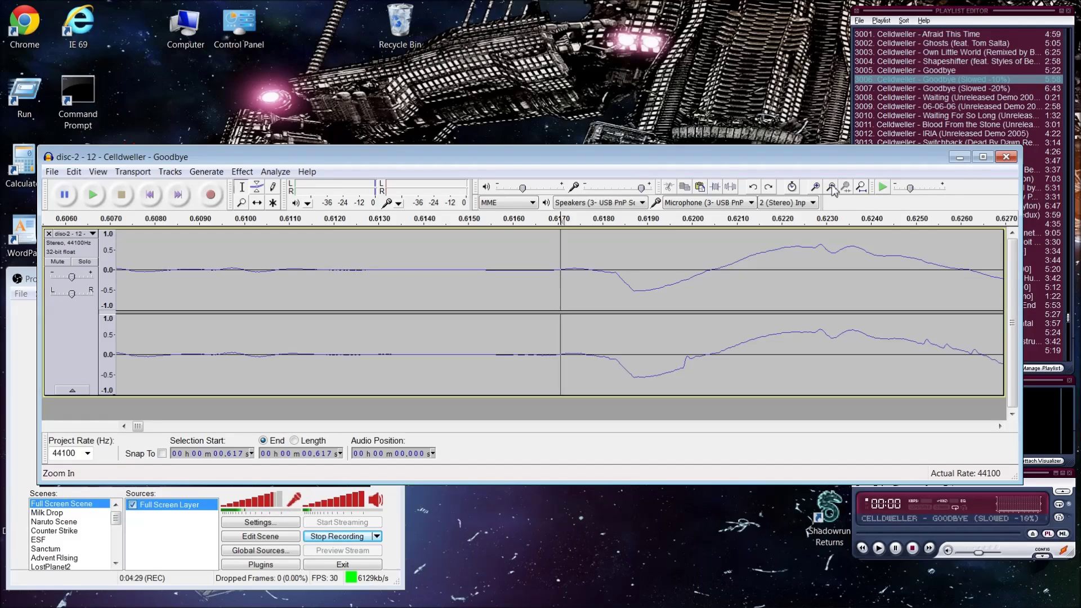
click(832, 186)
click(832, 186)
click(832, 186)
click(832, 187)
click(815, 186)
click(815, 186)
click(815, 186)
click(815, 187)
drag(484, 270, 589, 271)
click(536, 272)
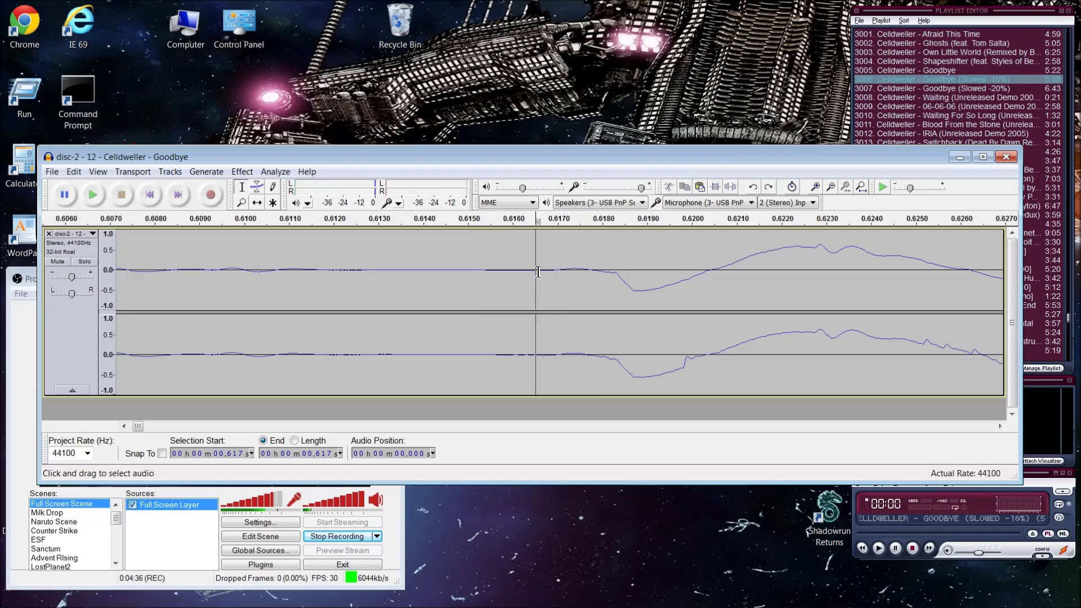
click(832, 187)
click(832, 186)
click(832, 186)
click(832, 186)
click(831, 188)
click(831, 188)
click(832, 188)
click(831, 188)
click(831, 188)
click(831, 188)
click(832, 188)
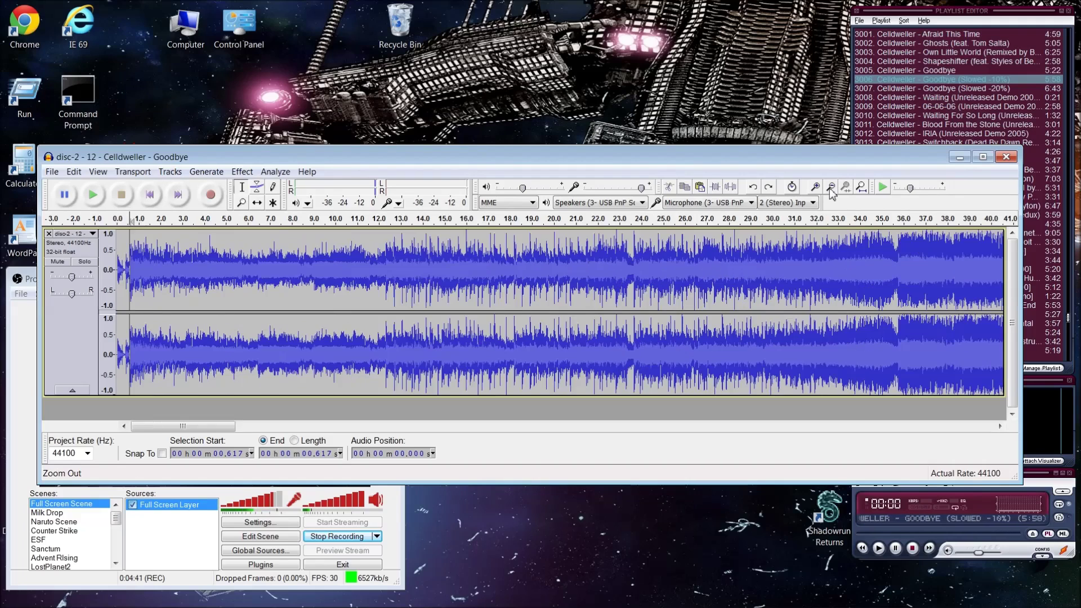
Zoom in near 23.5 s and pin the edit point at 23.668 s on the loudness jump
click(630, 263)
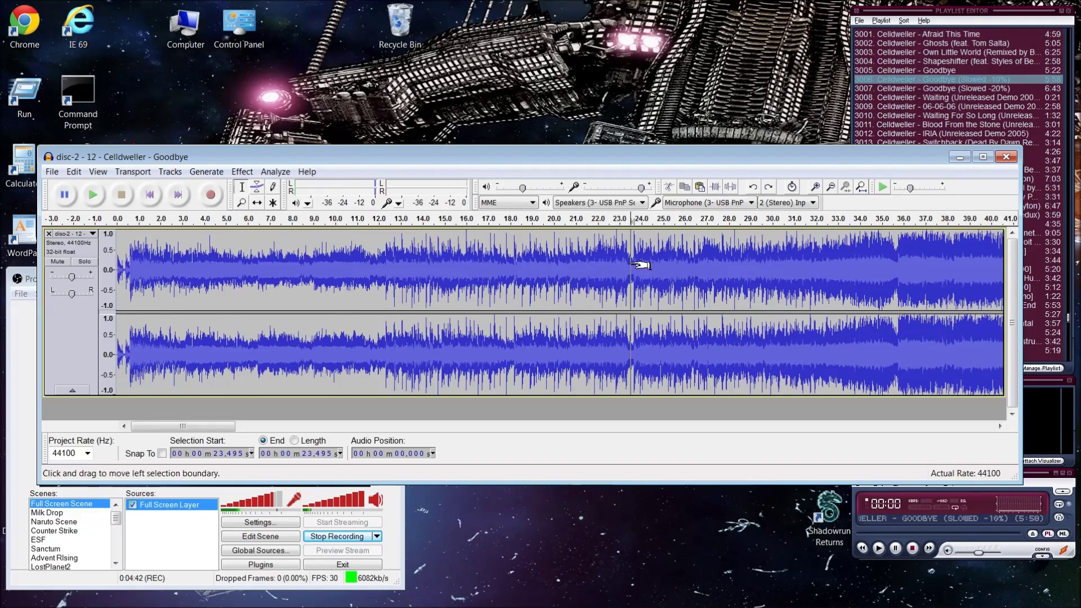
click(815, 187)
click(814, 188)
click(815, 187)
click(814, 187)
click(815, 187)
click(682, 267)
click(815, 187)
click(814, 188)
click(815, 188)
click(814, 187)
click(814, 187)
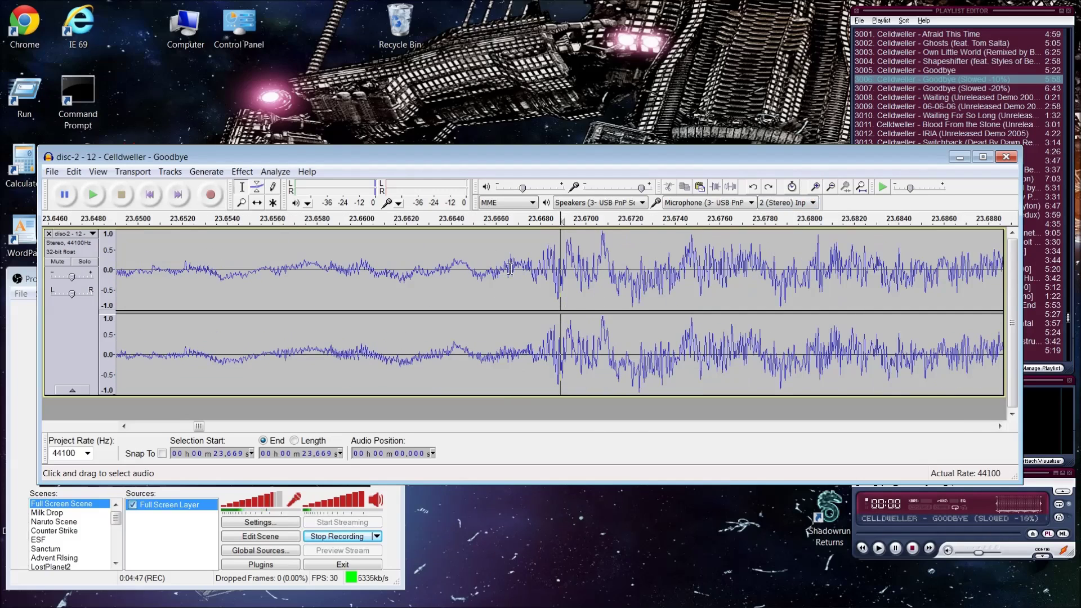
click(533, 273)
click(831, 188)
click(831, 187)
click(830, 187)
click(815, 188)
click(815, 187)
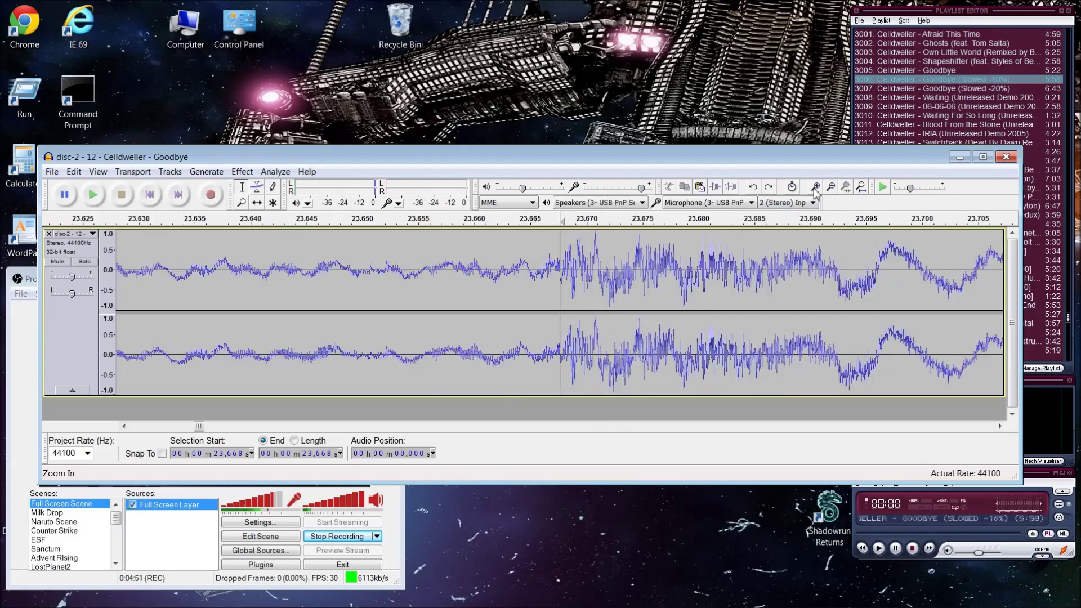
click(814, 188)
click(815, 188)
click(814, 188)
click(815, 188)
click(814, 187)
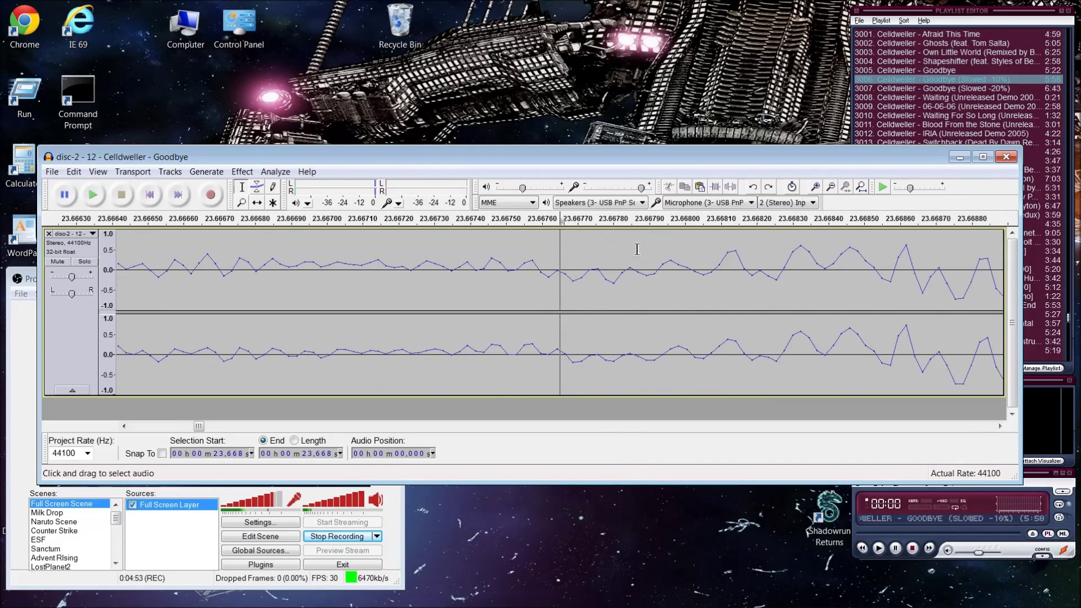
click(598, 271)
Play the 23.440–23.668 s stretch, then play from 23.667 s, viewing roughly 21–26 s
click(829, 187)
click(830, 186)
click(830, 187)
click(830, 187)
click(829, 187)
click(830, 187)
click(830, 187)
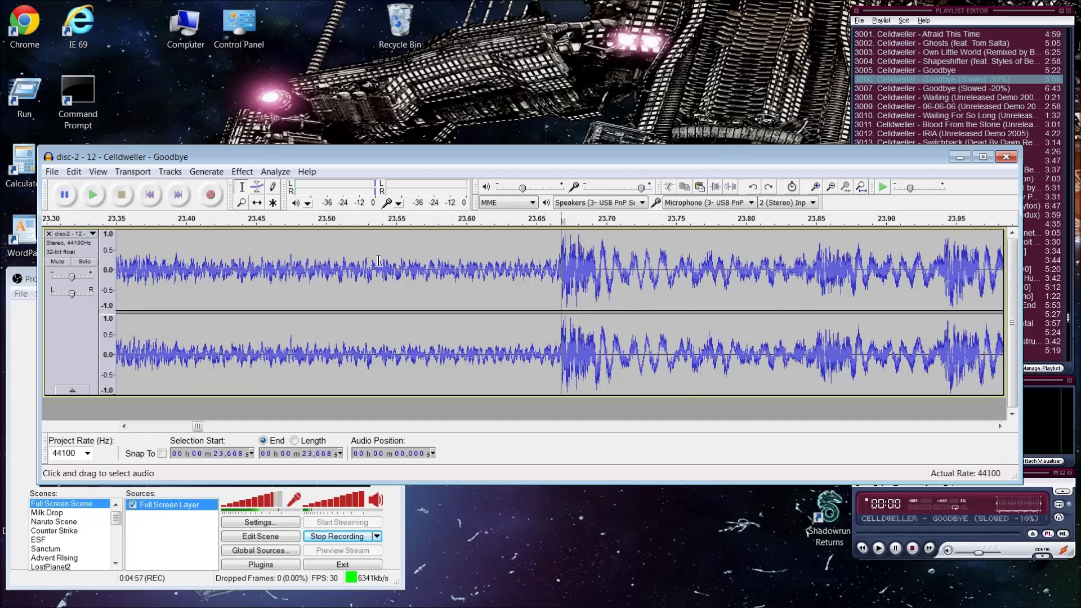
shift+click(243, 273)
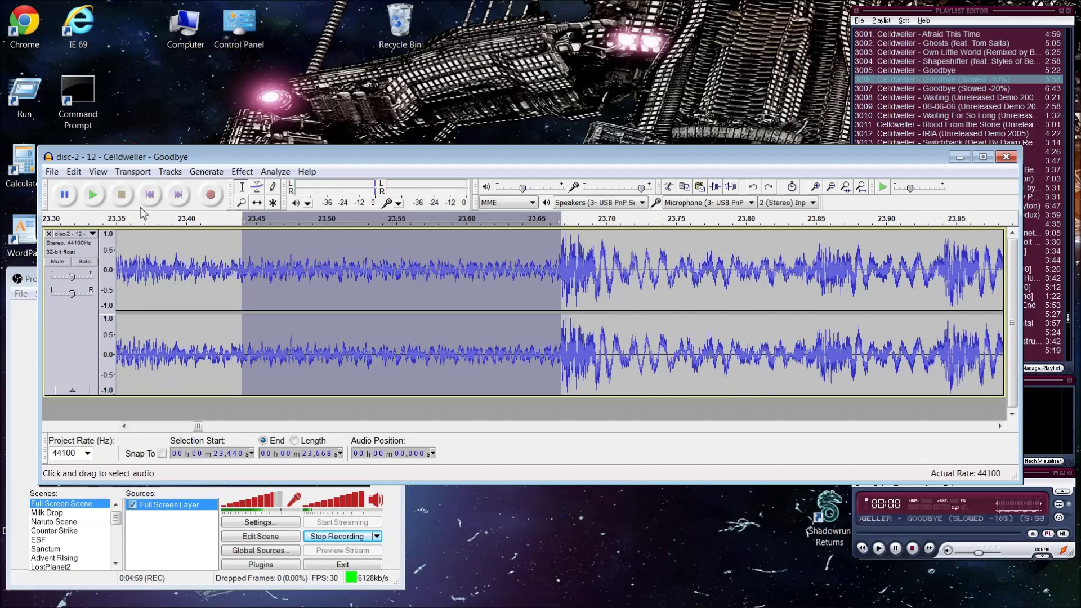
click(99, 197)
click(554, 268)
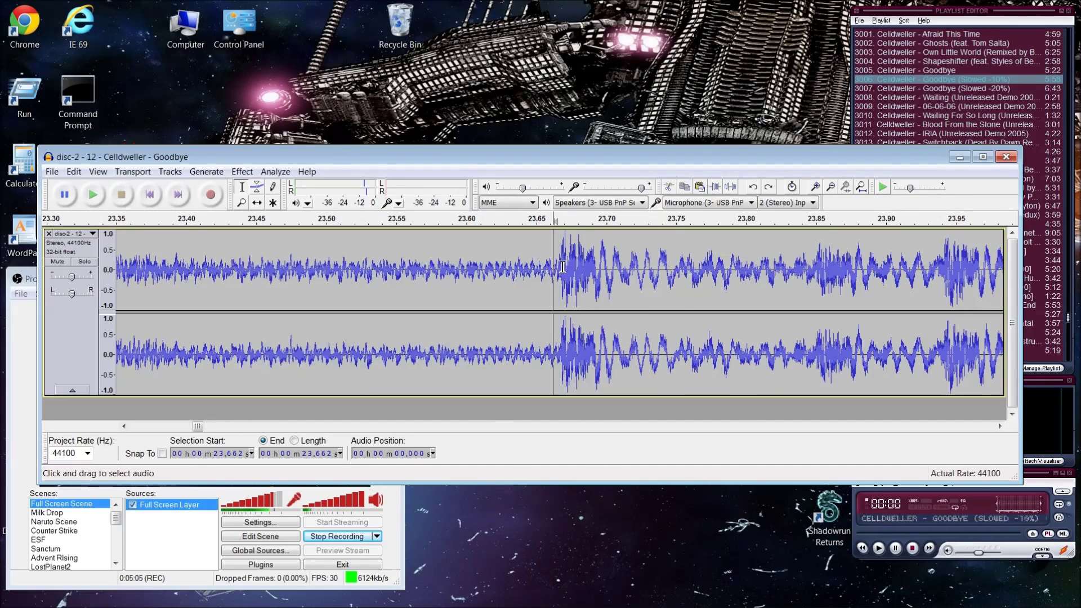
click(560, 267)
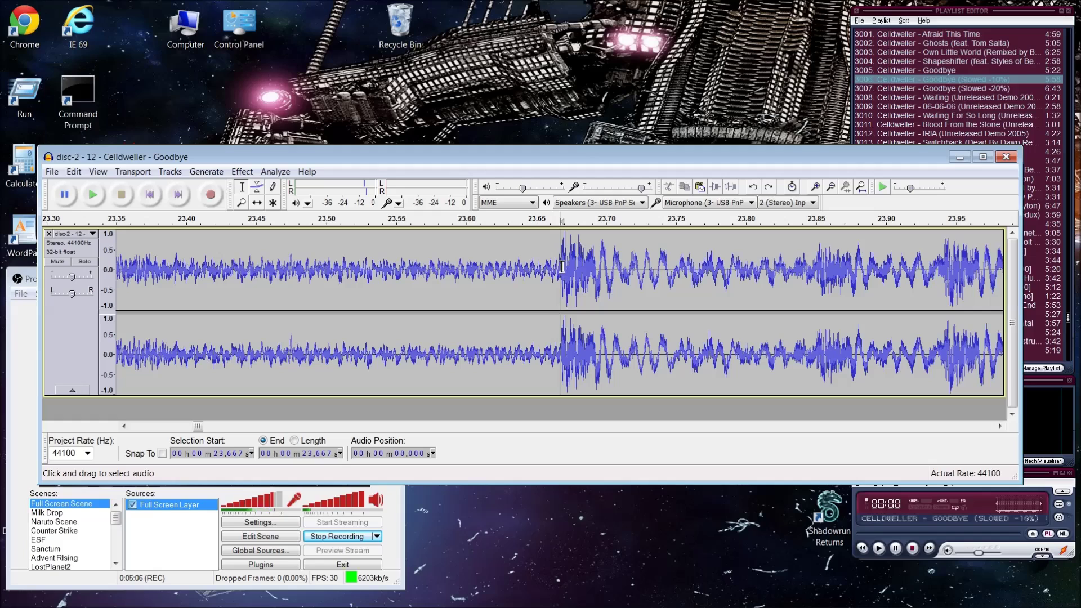
click(93, 197)
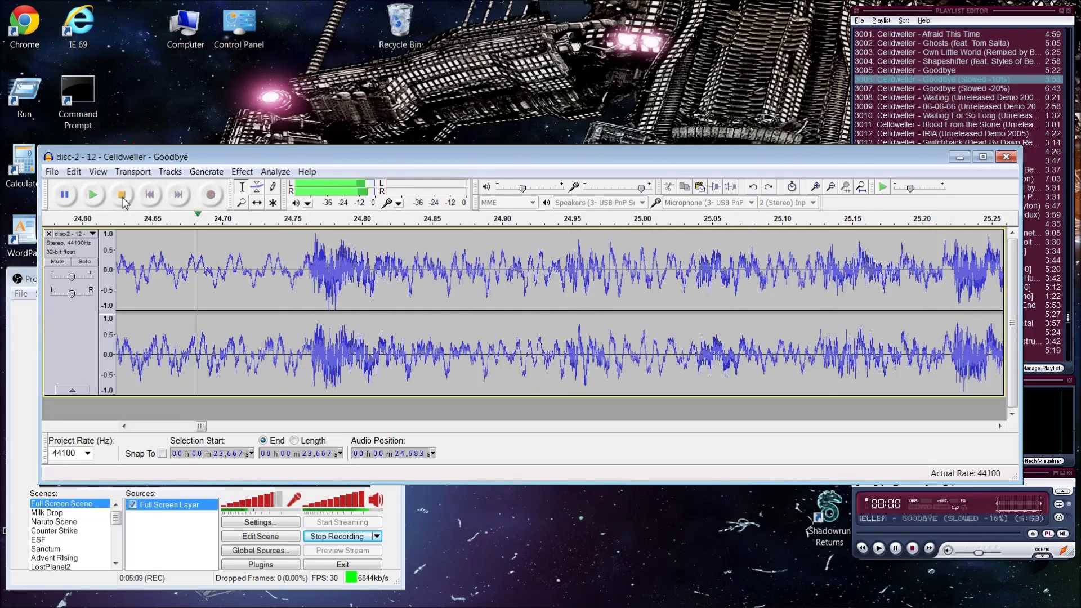
click(831, 187)
click(831, 188)
click(831, 187)
click(831, 187)
click(831, 188)
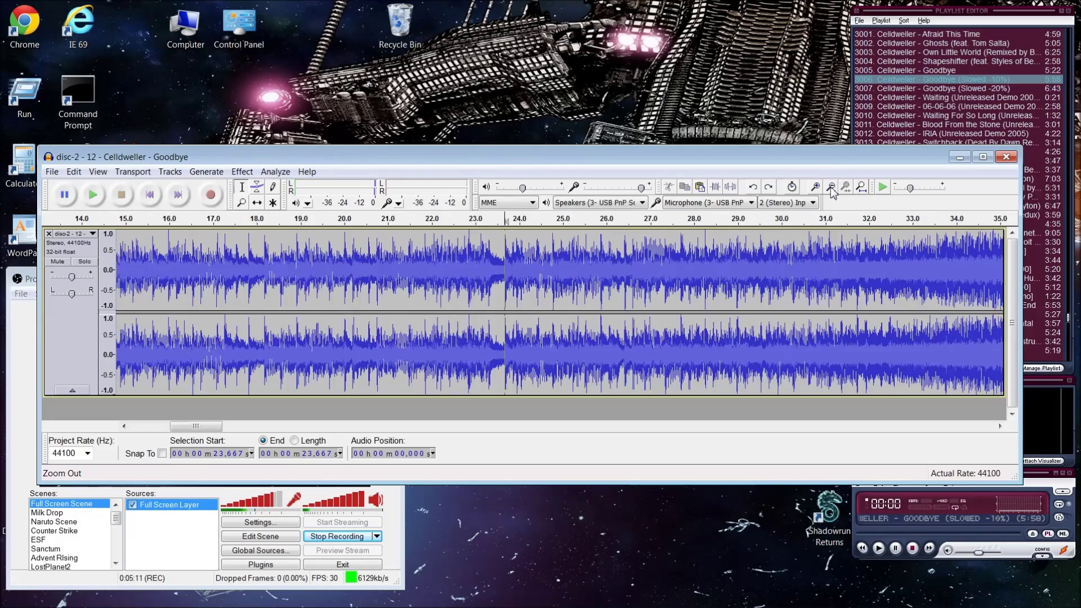
click(815, 188)
click(815, 189)
click(815, 188)
click(815, 189)
click(815, 189)
click(815, 188)
click(815, 189)
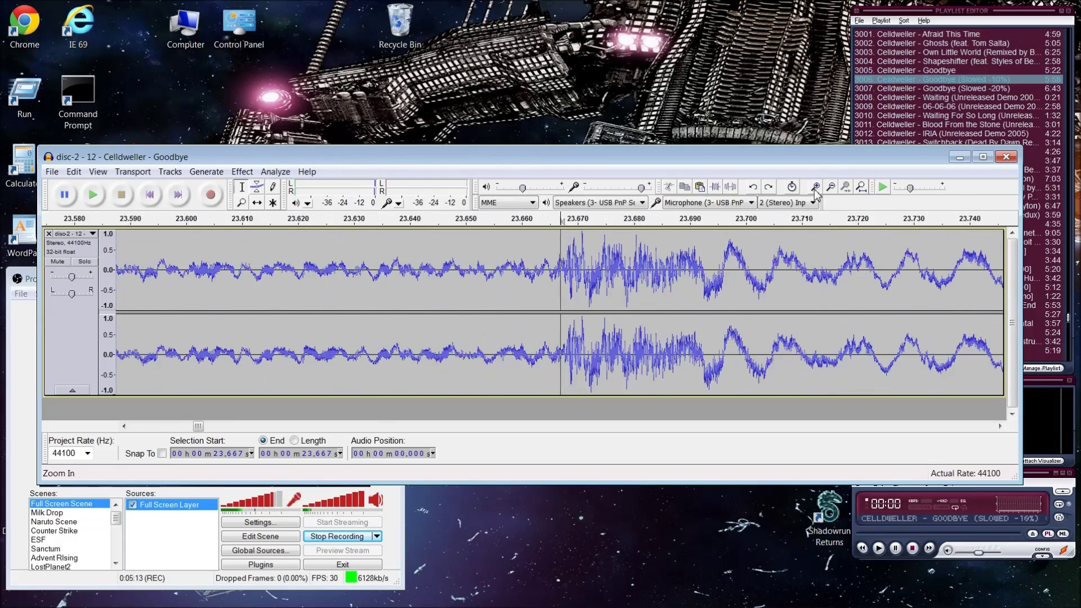
click(831, 187)
click(831, 187)
click(831, 187)
click(832, 187)
click(832, 187)
Play the 22.295–24.854 s passage, then place the edit point near 24.021 s
drag(321, 270, 767, 284)
click(93, 195)
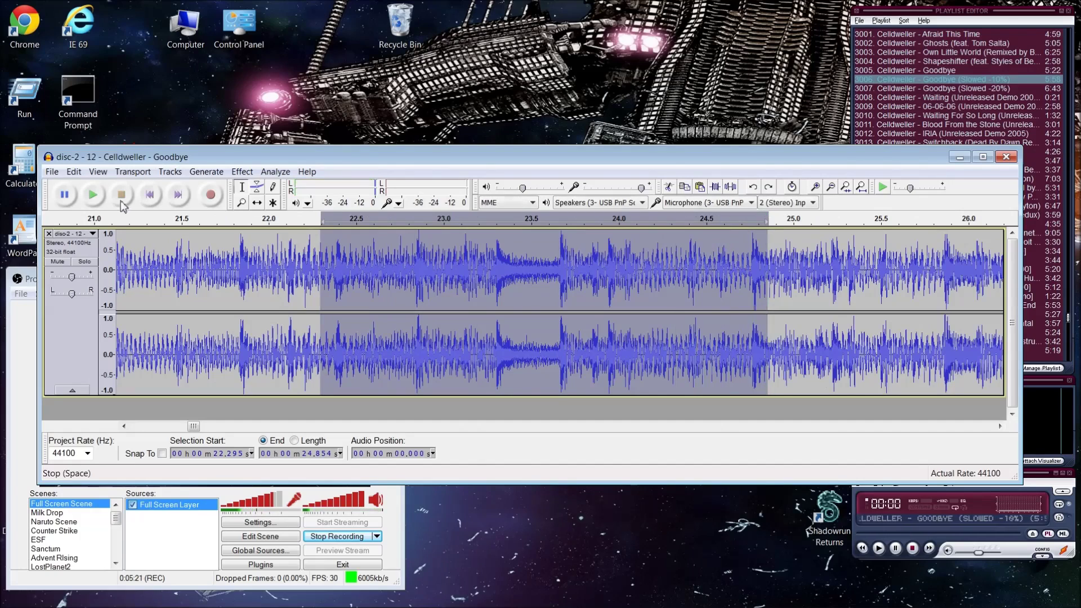
click(515, 270)
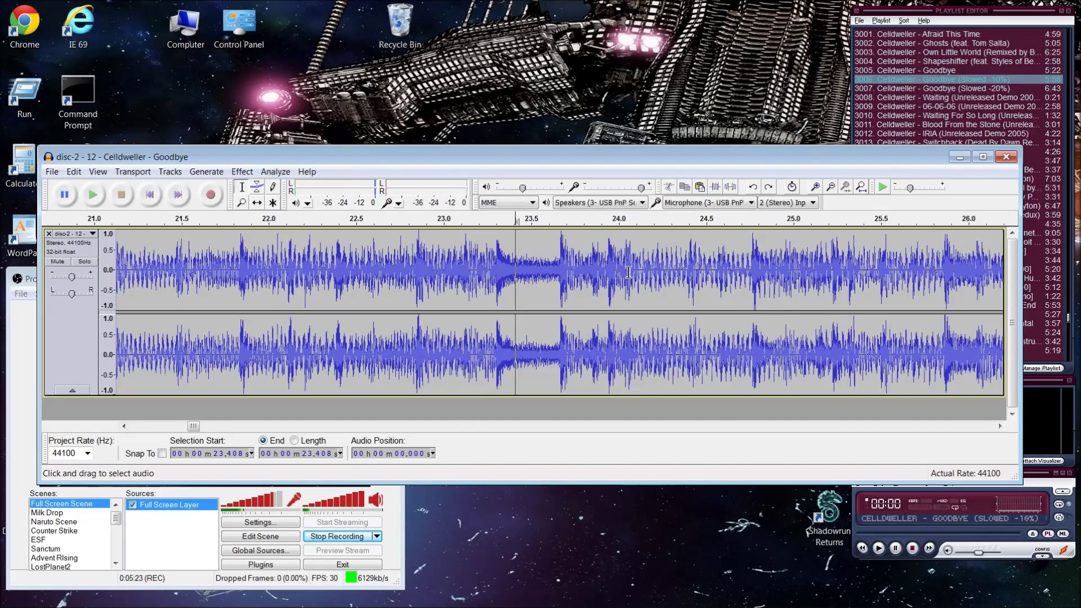
click(622, 270)
Refine the edit point to 24.033 s and briefly play the song from there
click(815, 188)
click(815, 188)
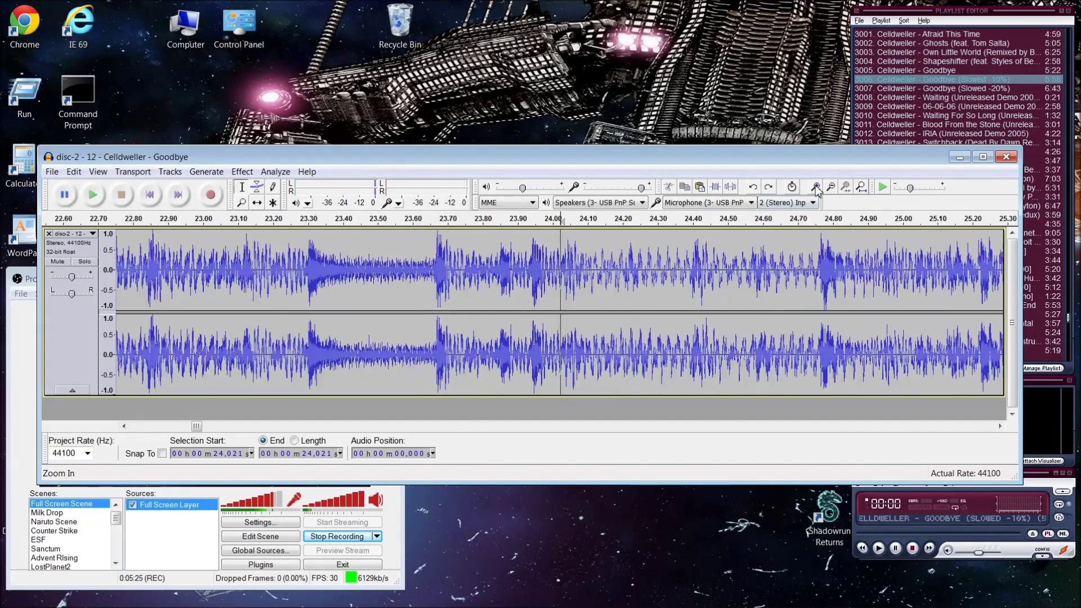
click(815, 187)
click(815, 187)
click(815, 187)
click(626, 265)
click(815, 187)
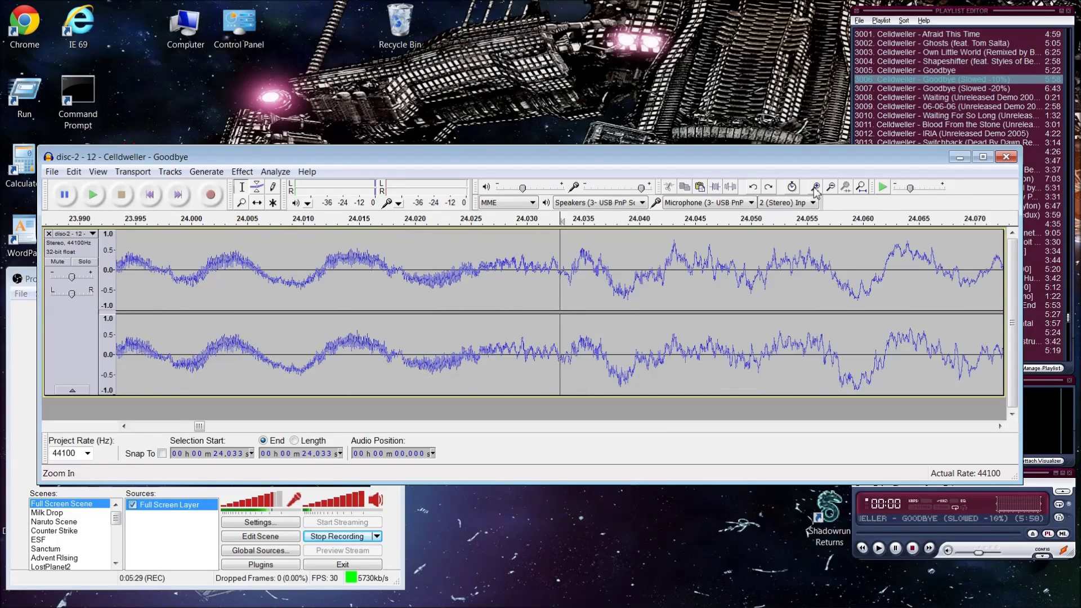
click(831, 187)
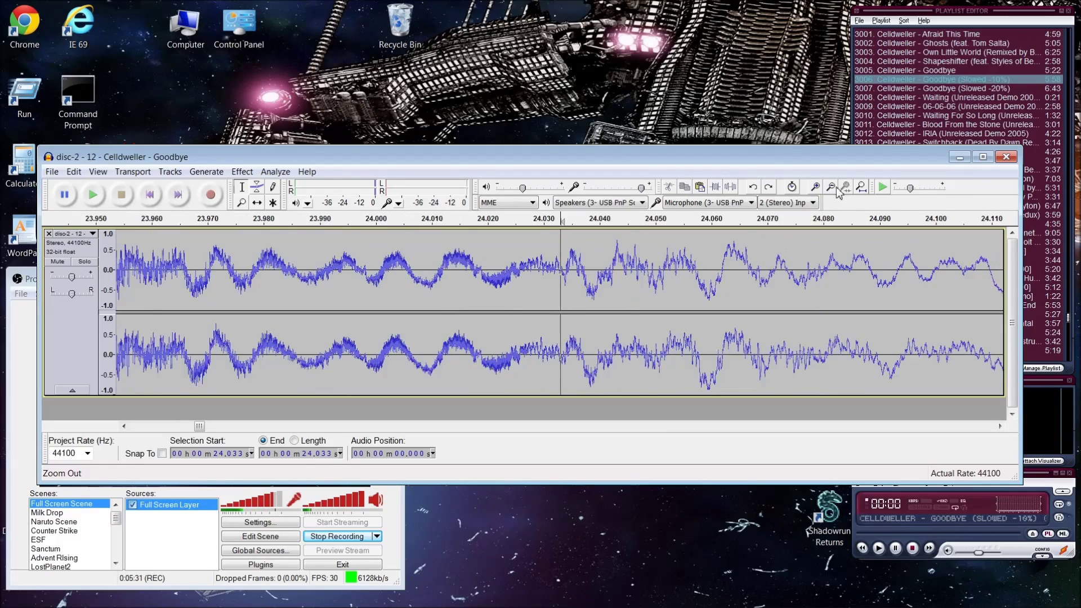
click(830, 188)
click(831, 188)
click(93, 195)
click(121, 195)
click(831, 188)
click(831, 187)
click(830, 187)
click(831, 187)
Zoom in deep and set the edit point at 24.034 s
click(814, 187)
click(815, 187)
click(814, 188)
click(814, 187)
click(815, 188)
click(815, 188)
click(815, 187)
click(815, 187)
click(813, 189)
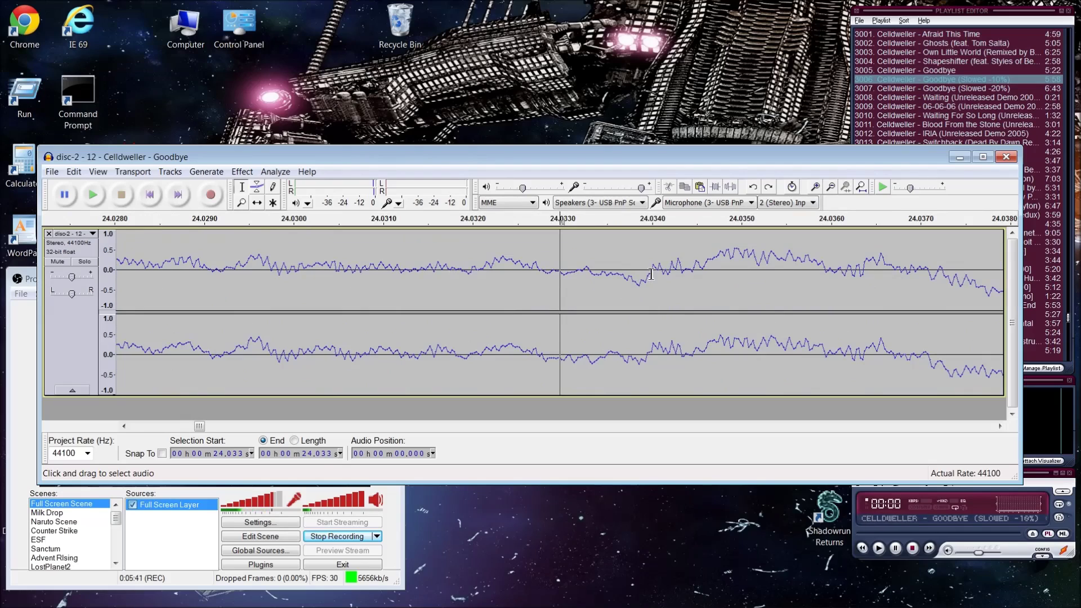
click(651, 274)
click(622, 270)
click(647, 276)
Check the 24.034 s edit point at individual-sample zoom, nudging it slightly later
click(829, 188)
click(829, 188)
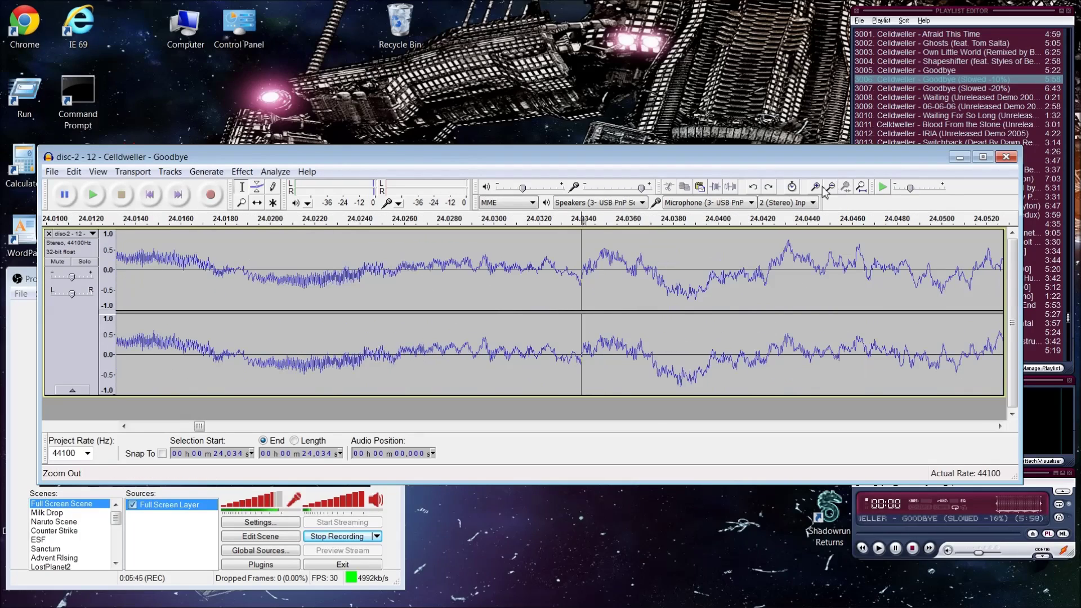
click(814, 187)
click(814, 187)
click(814, 187)
click(815, 187)
click(814, 187)
click(814, 187)
click(814, 187)
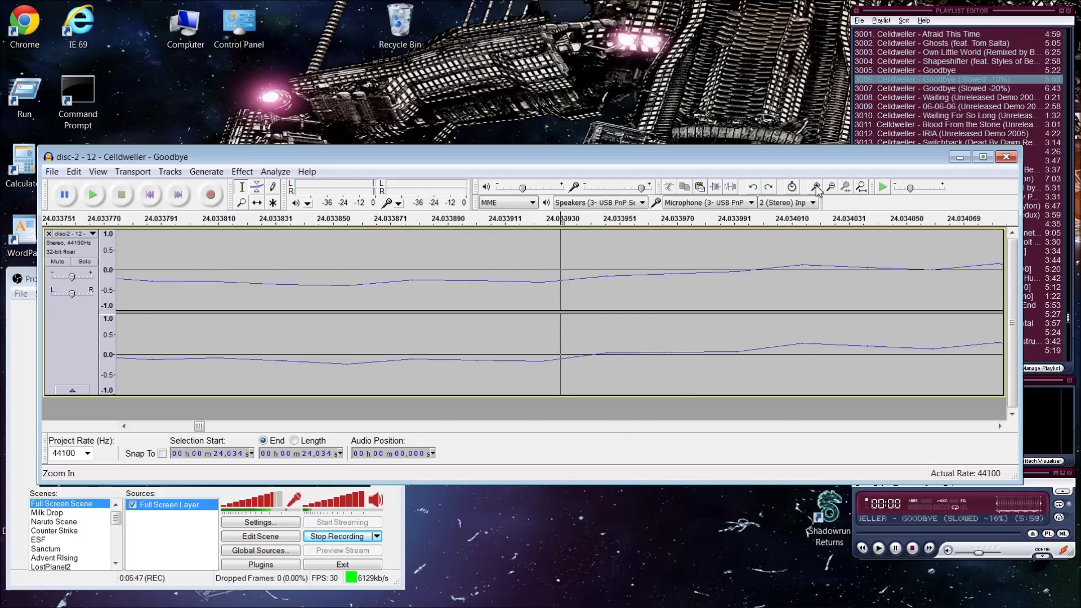
click(593, 276)
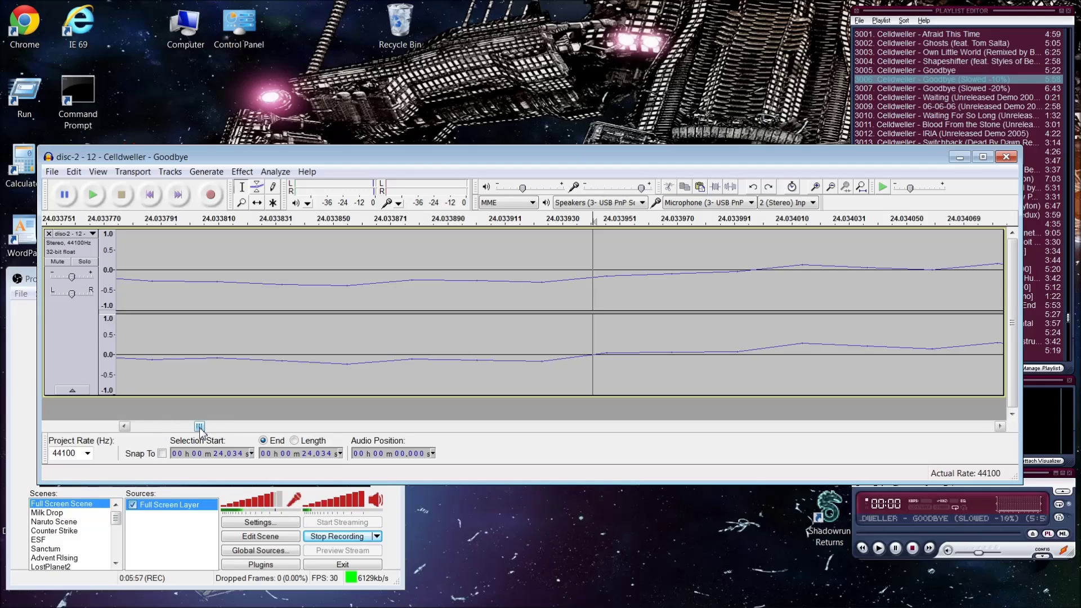
Scroll back toward 2.56 s and zoom out around it
drag(200, 427, 143, 428)
click(836, 187)
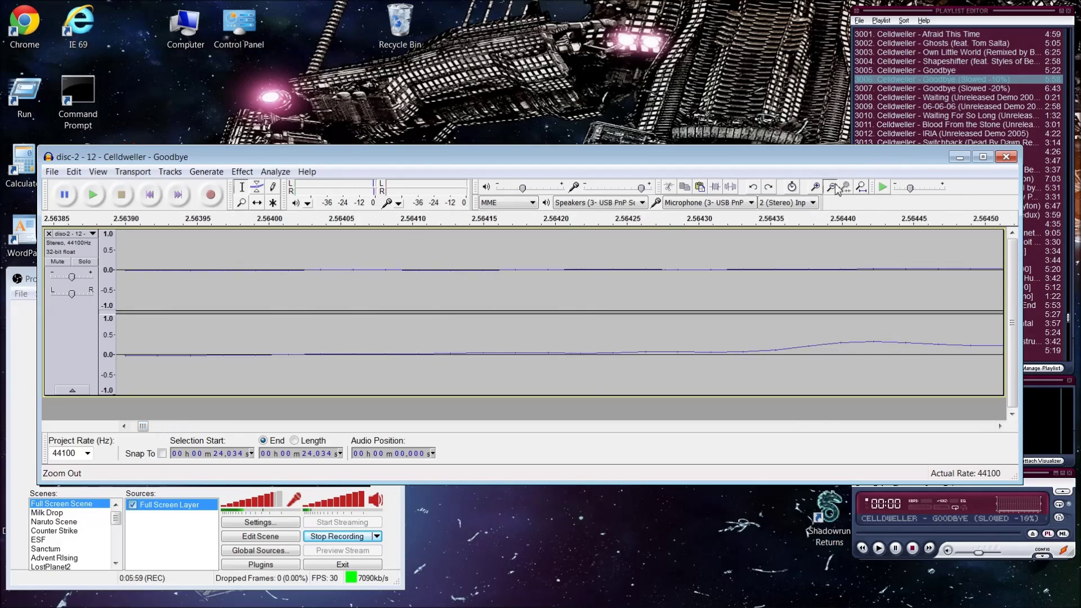
click(837, 186)
click(836, 186)
Bring the song's opening second into view from the first five seconds
click(837, 186)
click(836, 187)
click(837, 187)
click(837, 187)
click(837, 186)
click(837, 186)
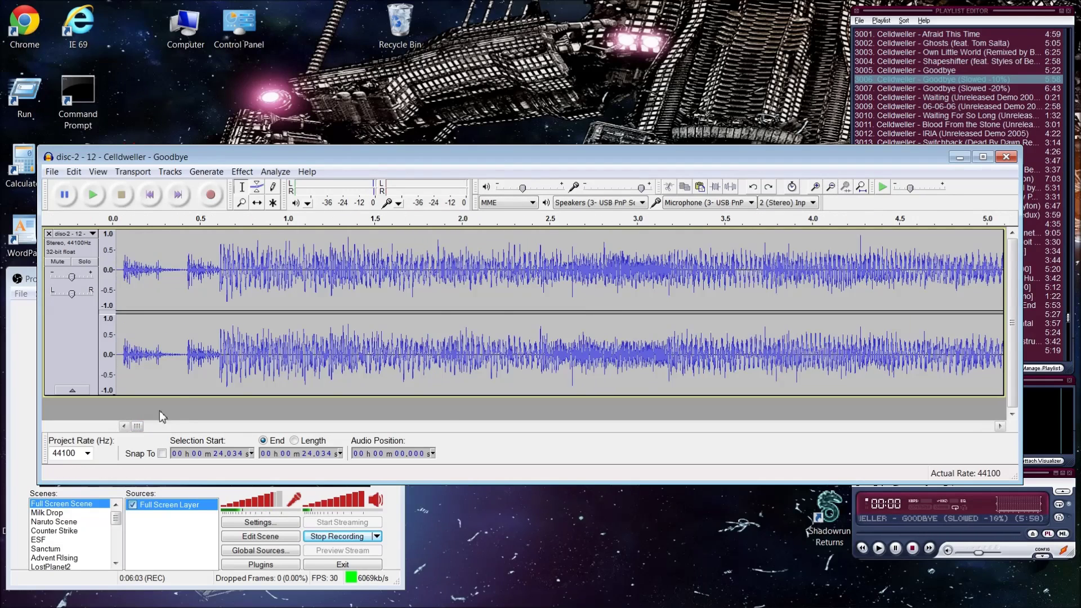
click(815, 186)
click(814, 187)
click(815, 186)
click(815, 187)
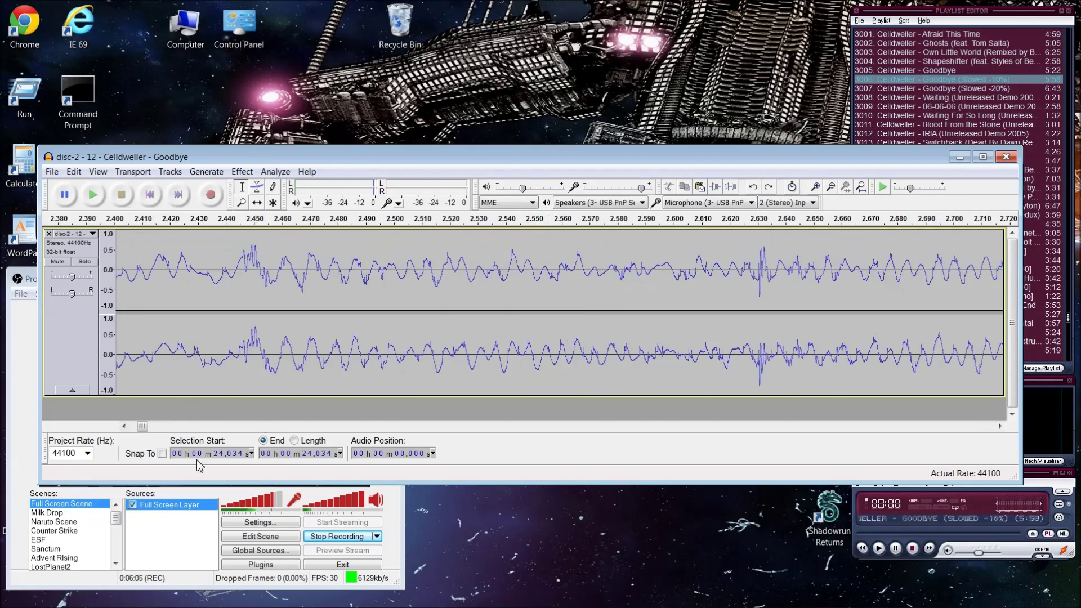
drag(148, 427, 142, 427)
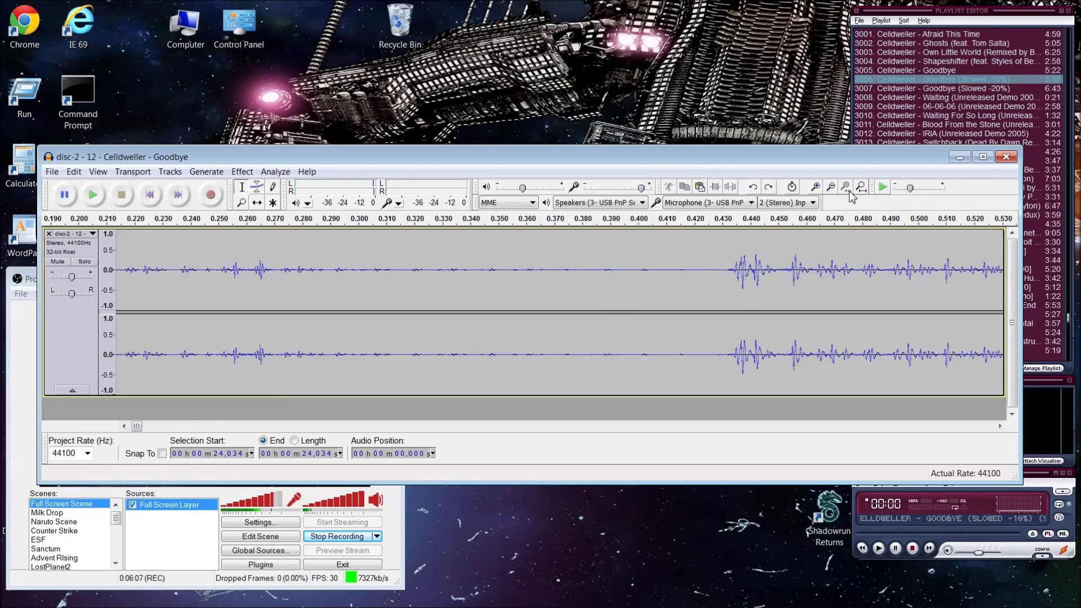
click(830, 186)
click(830, 186)
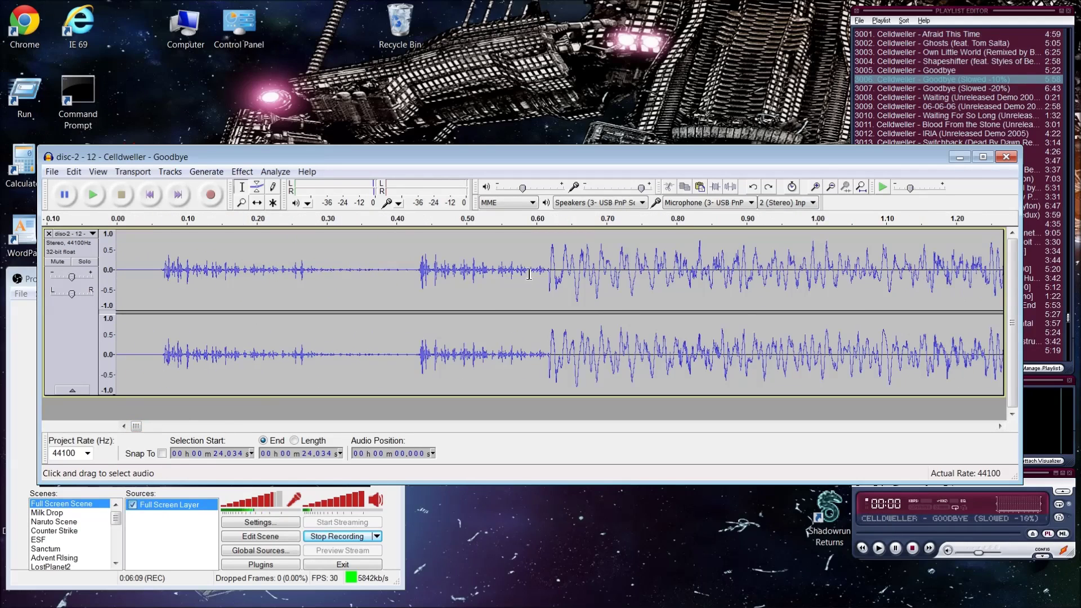
Extend the selection to start at 0.613 s and scroll that start into view
shift+click(546, 272)
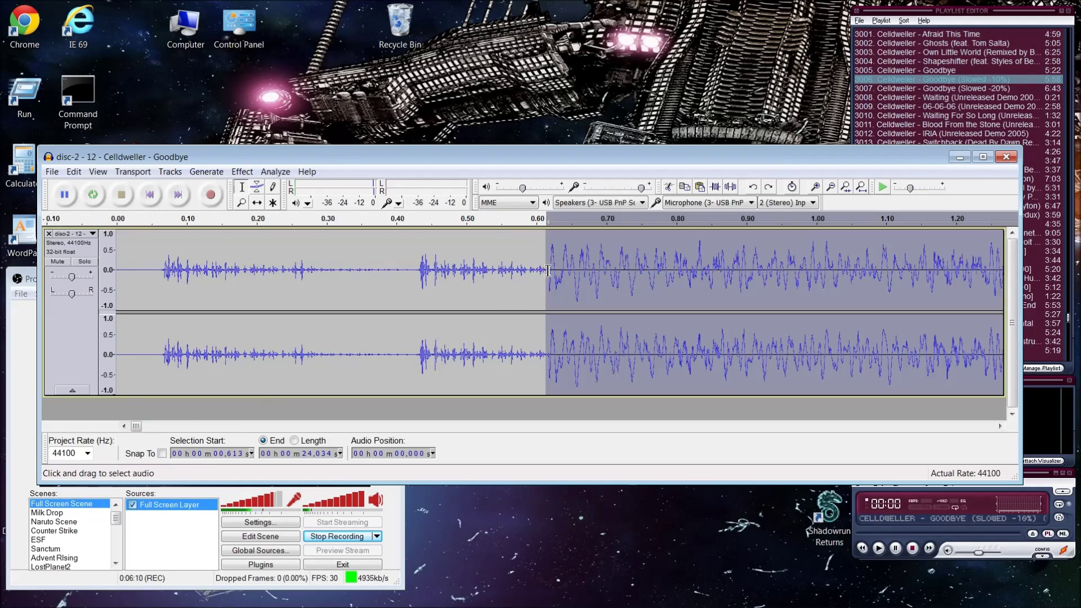
click(831, 187)
click(815, 188)
click(816, 188)
click(816, 188)
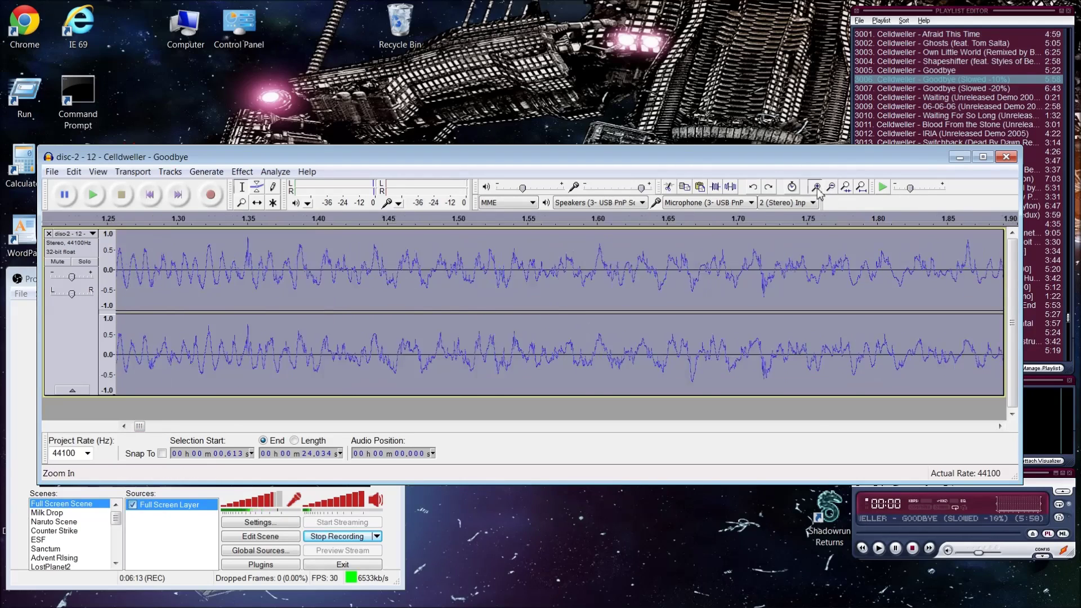
click(815, 188)
drag(140, 426, 133, 428)
click(167, 426)
click(167, 427)
click(167, 426)
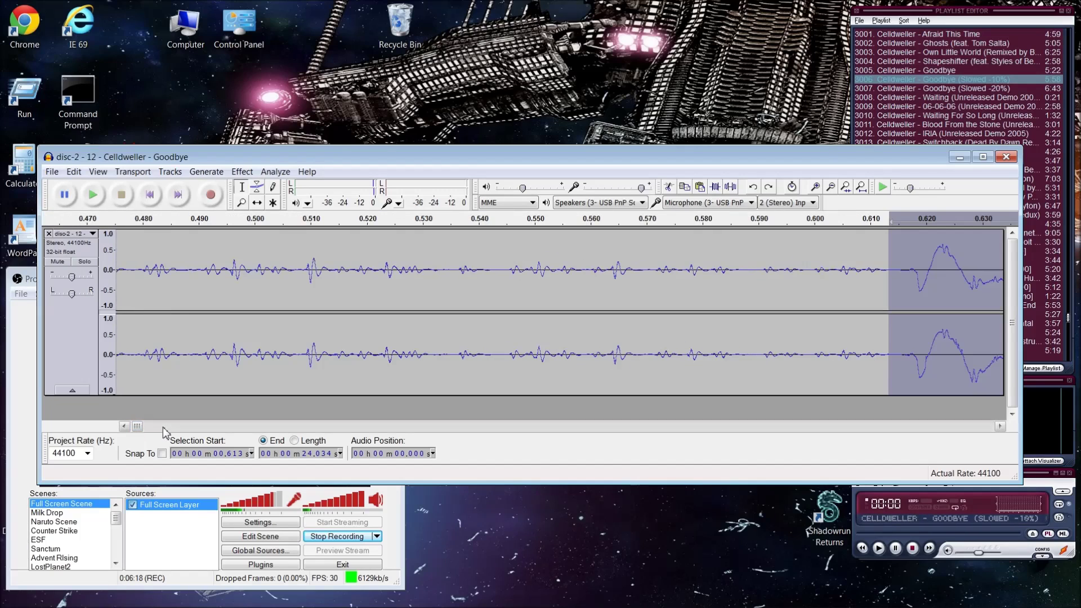
Move the selection start to 0.615 s and magnify the waveform around it
click(899, 272)
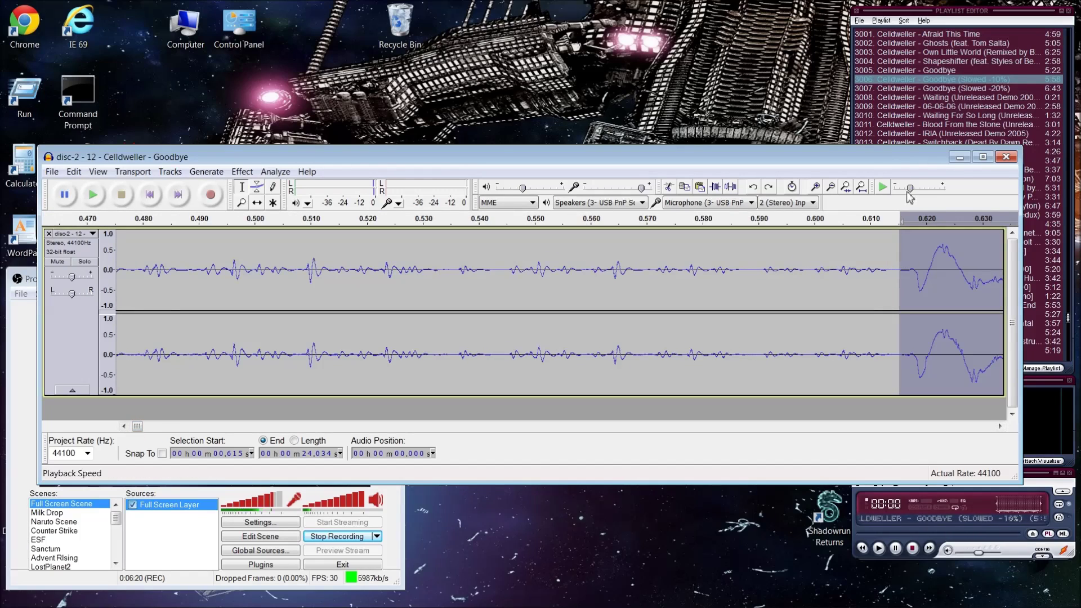
click(813, 189)
click(813, 189)
drag(133, 426, 134, 428)
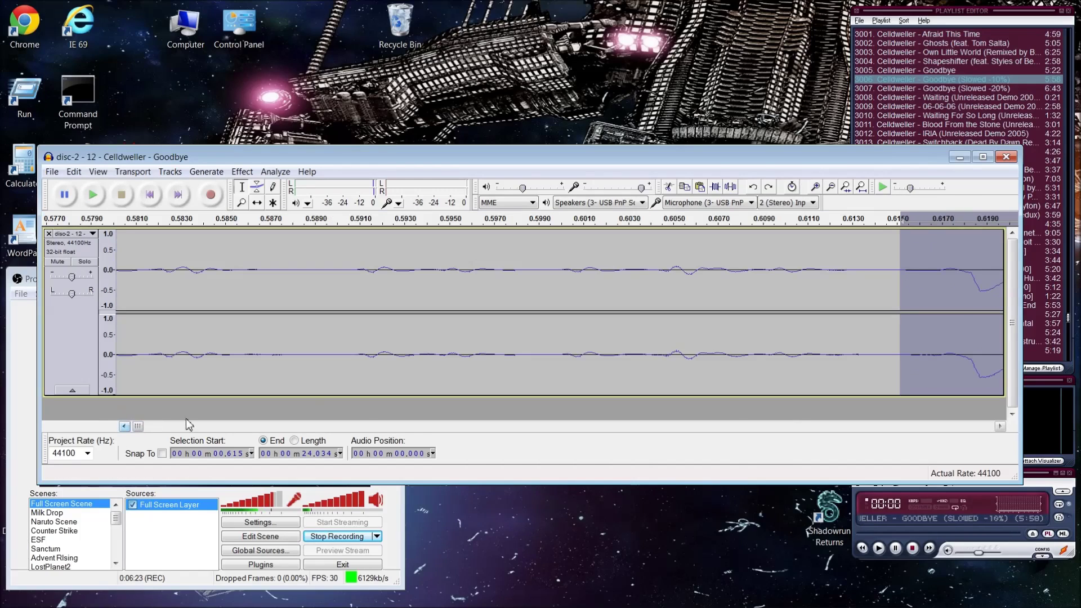
click(815, 189)
click(815, 189)
click(124, 426)
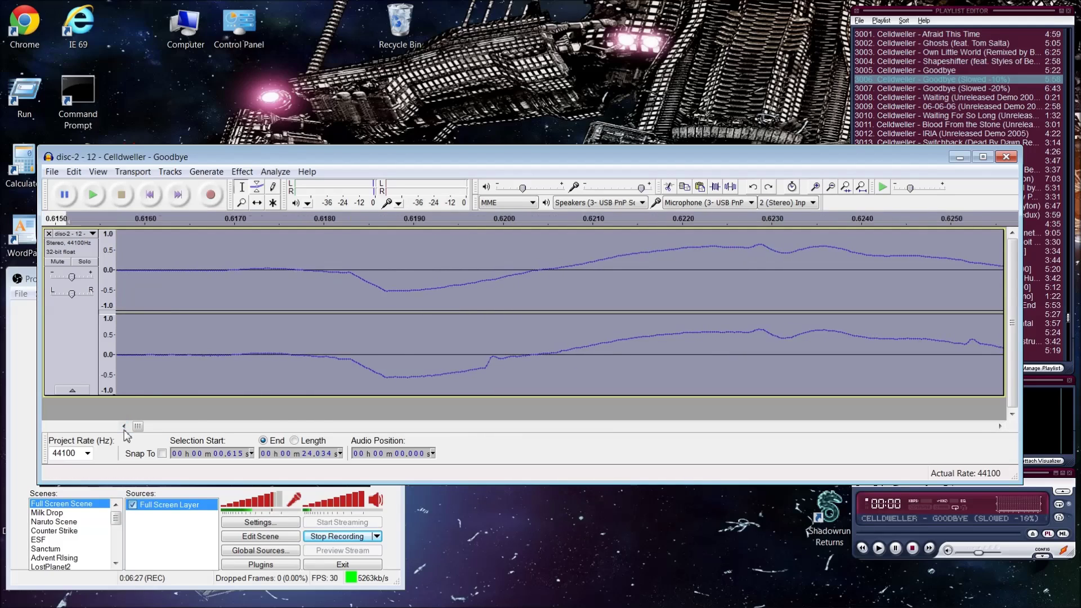
click(124, 427)
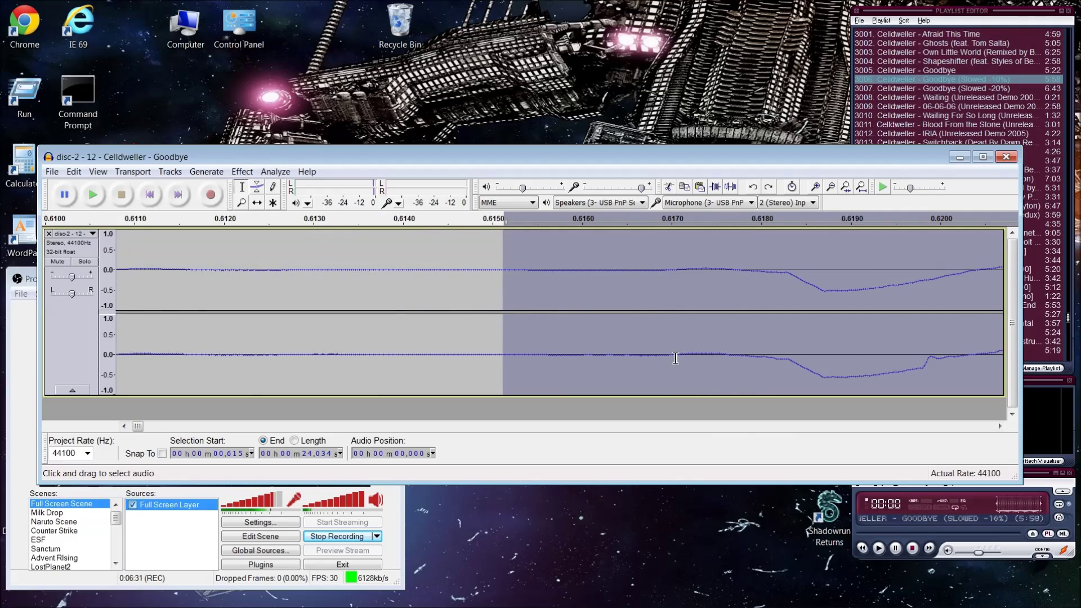
Move the selection start to 0.617 s and zoom in to a tiny span there
click(675, 273)
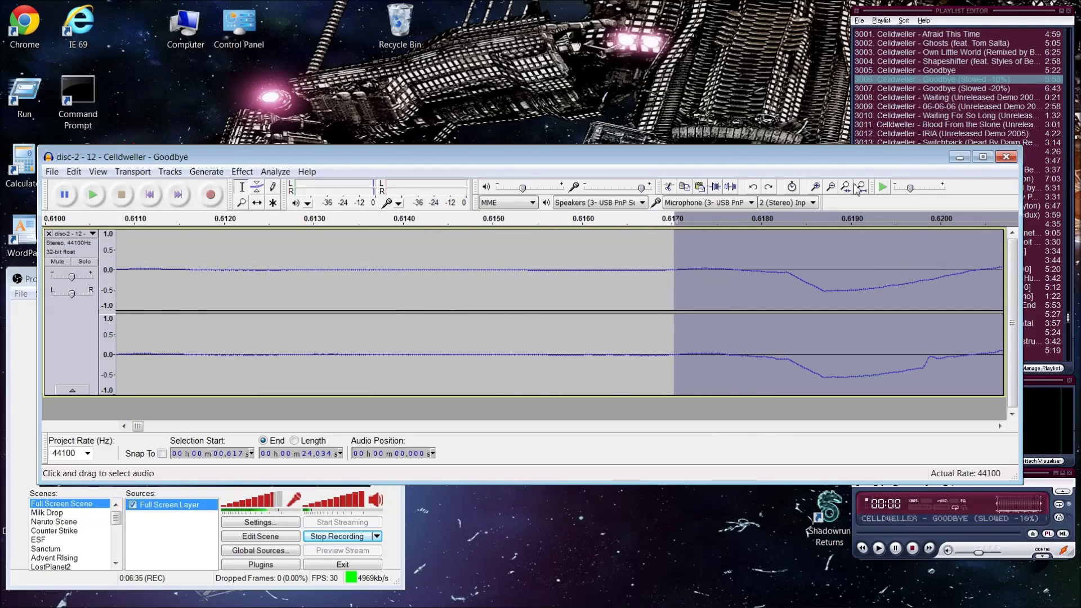
click(815, 188)
click(816, 189)
click(124, 426)
drag(124, 426, 124, 426)
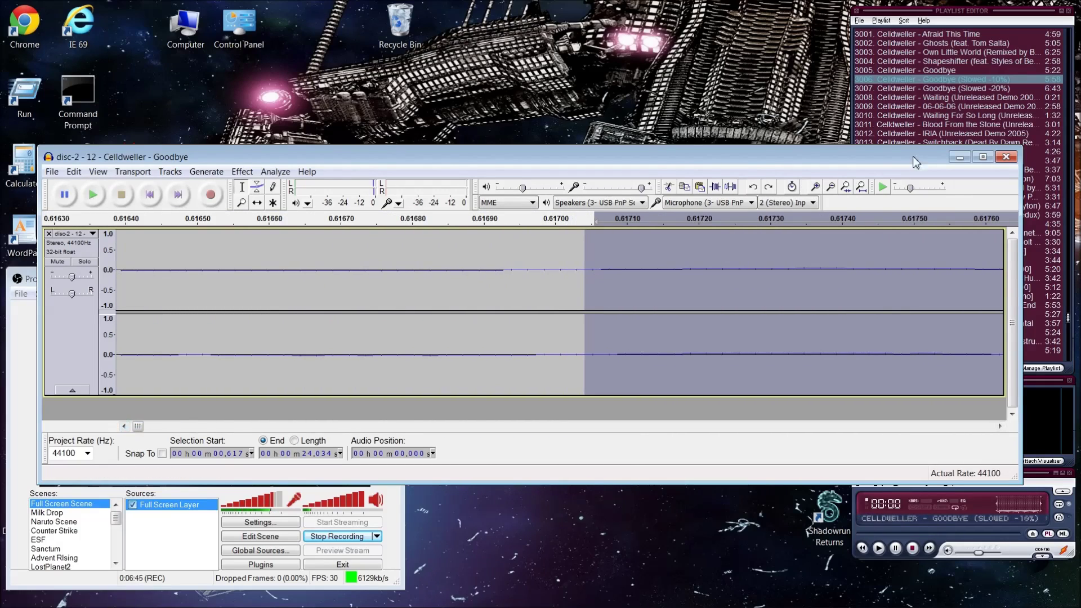
click(816, 188)
click(124, 426)
click(124, 426)
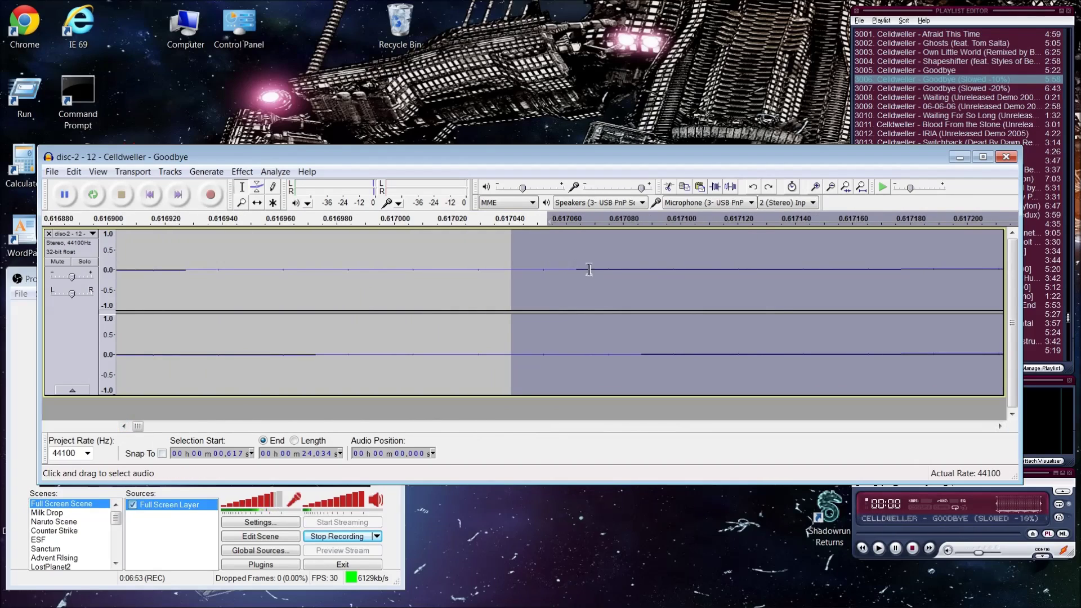
Undo a trial shift of the start and place the edit point at 0.617 s
drag(576, 272, 604, 272)
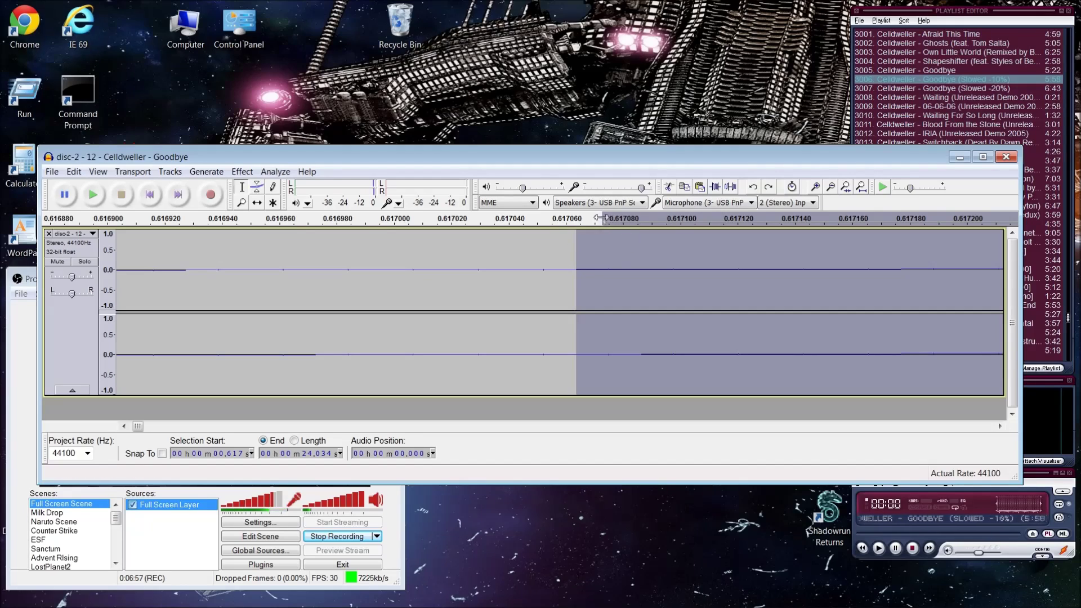
key(ctrl+z)
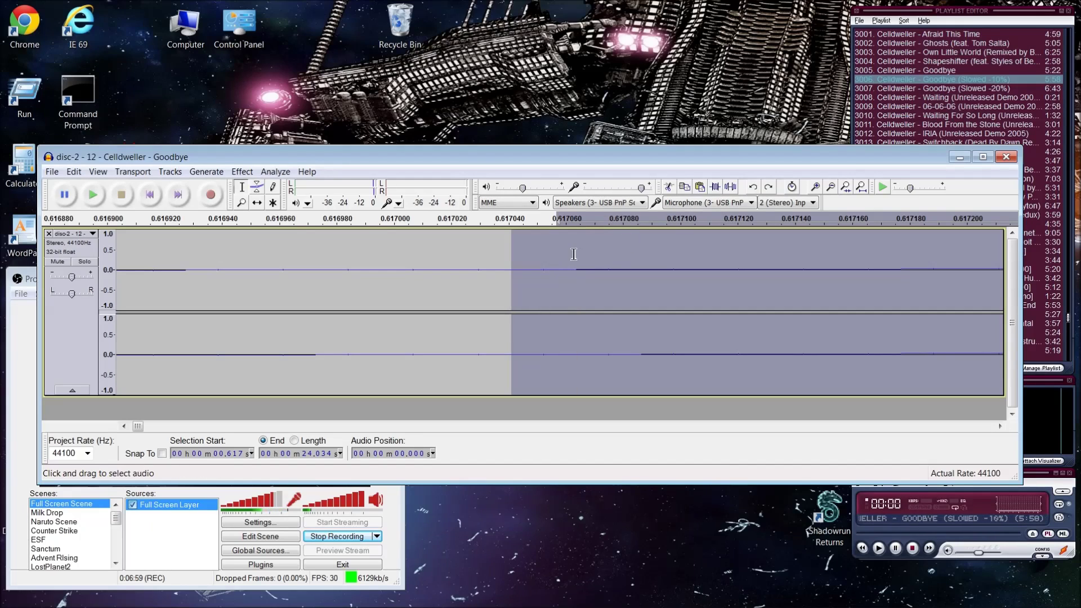
click(512, 278)
key(ctrl+z)
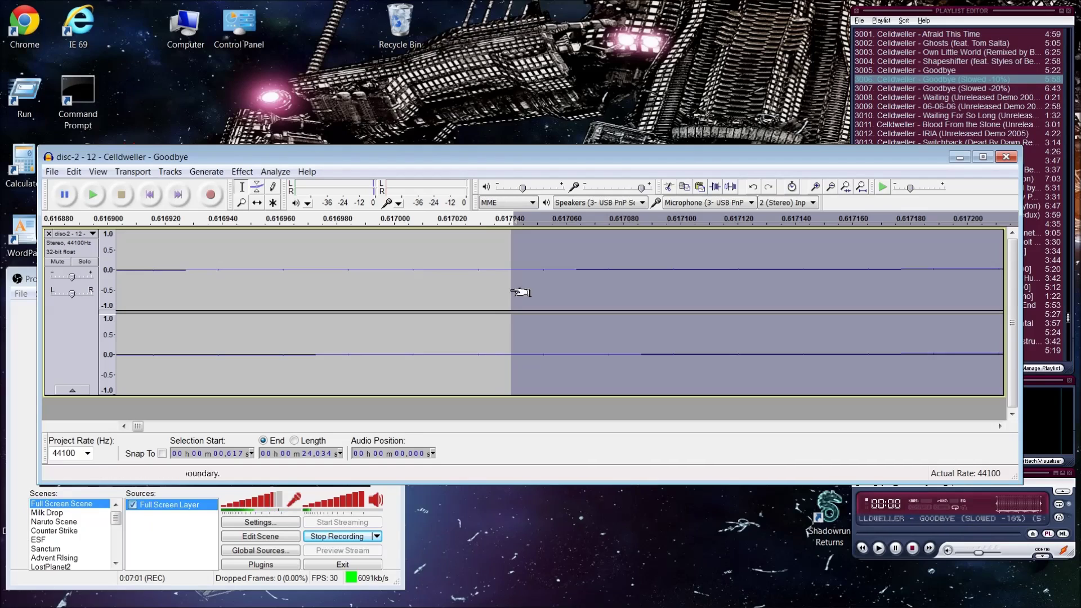
click(511, 275)
Select from 0.617 s to 24.034 s with Shift+End, then zoom out
key(shift+End)
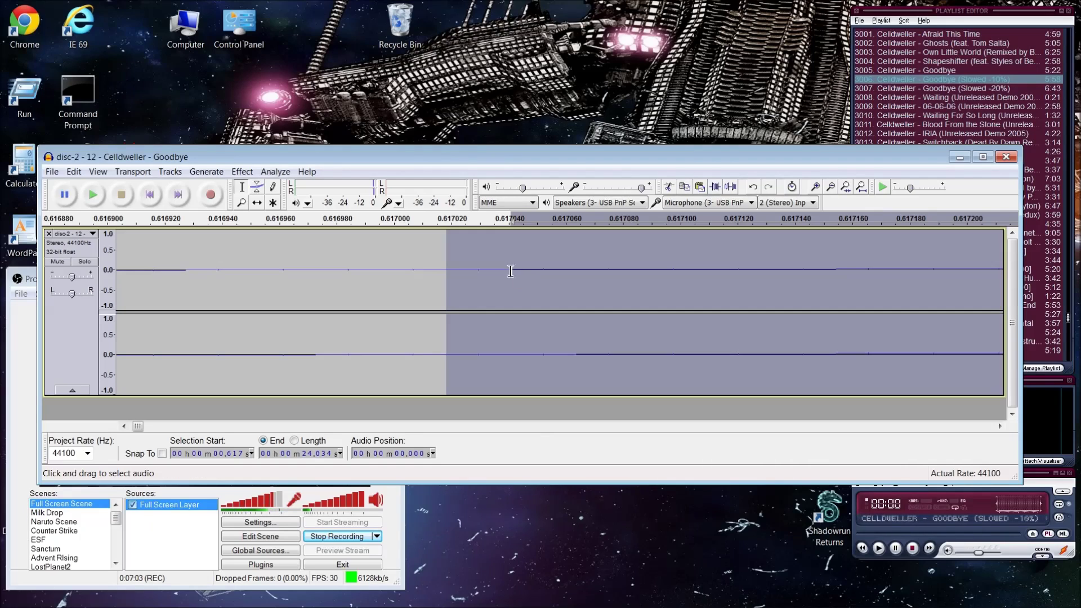
click(448, 274)
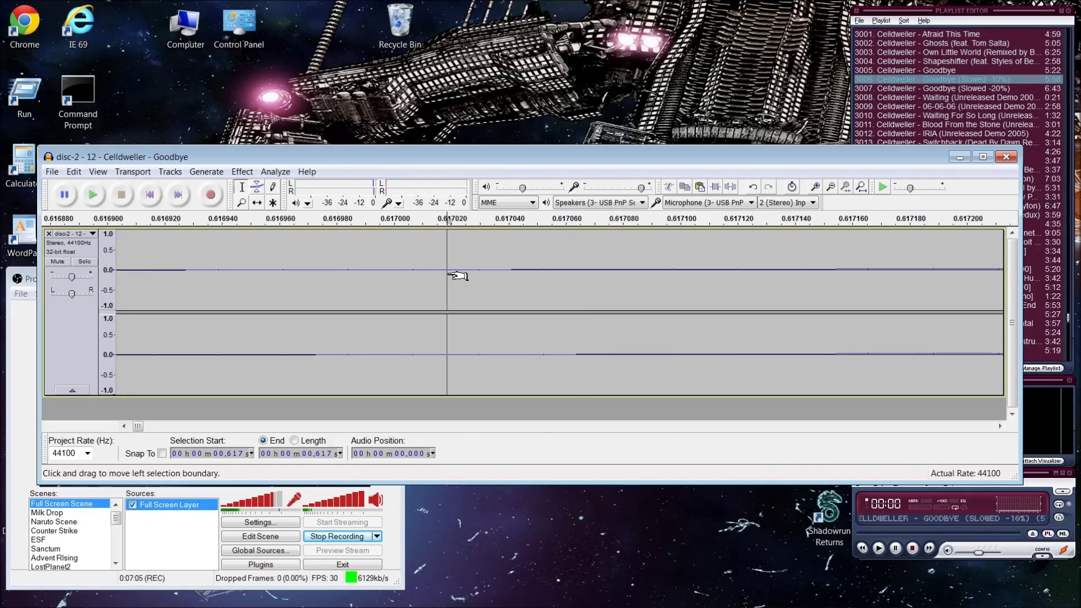
key(shift+End)
click(447, 274)
key(shift+End)
click(444, 275)
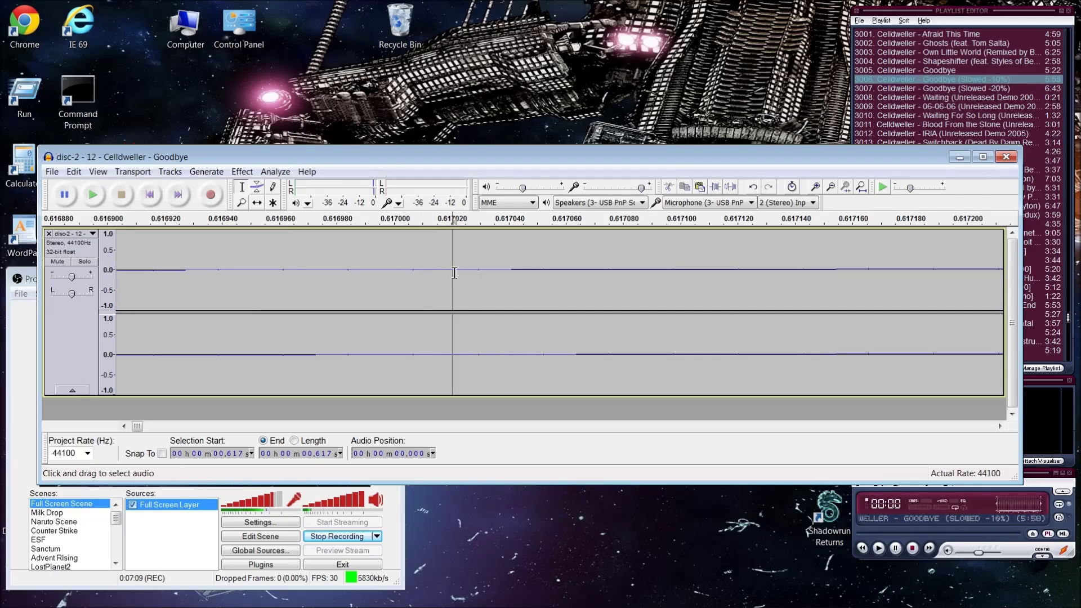
key(shift+End)
click(831, 189)
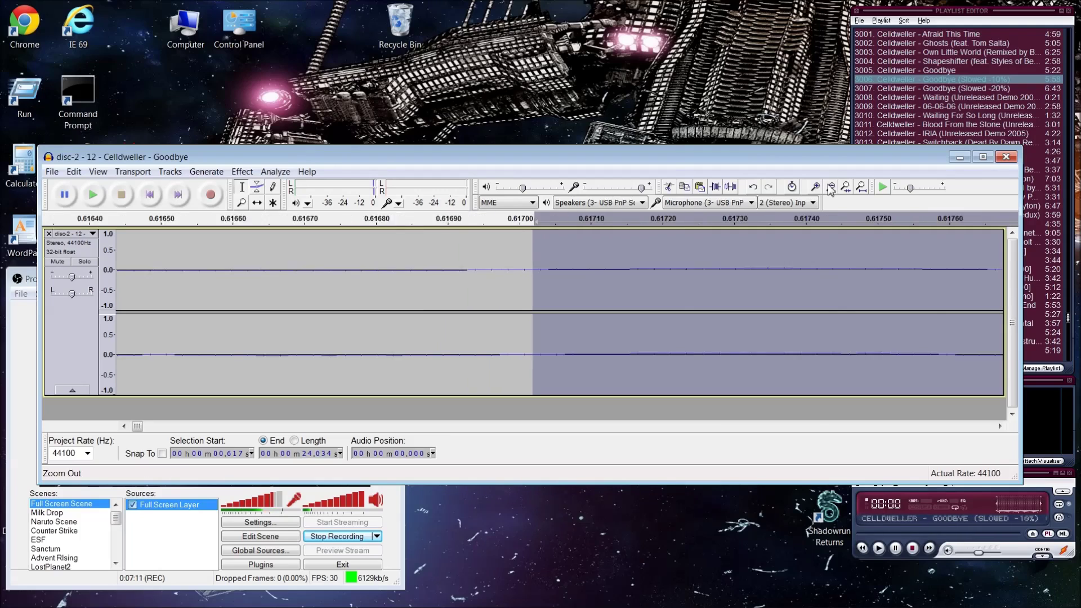
Mute the OBS microphone and play the song from 0.614 s
click(831, 189)
click(831, 189)
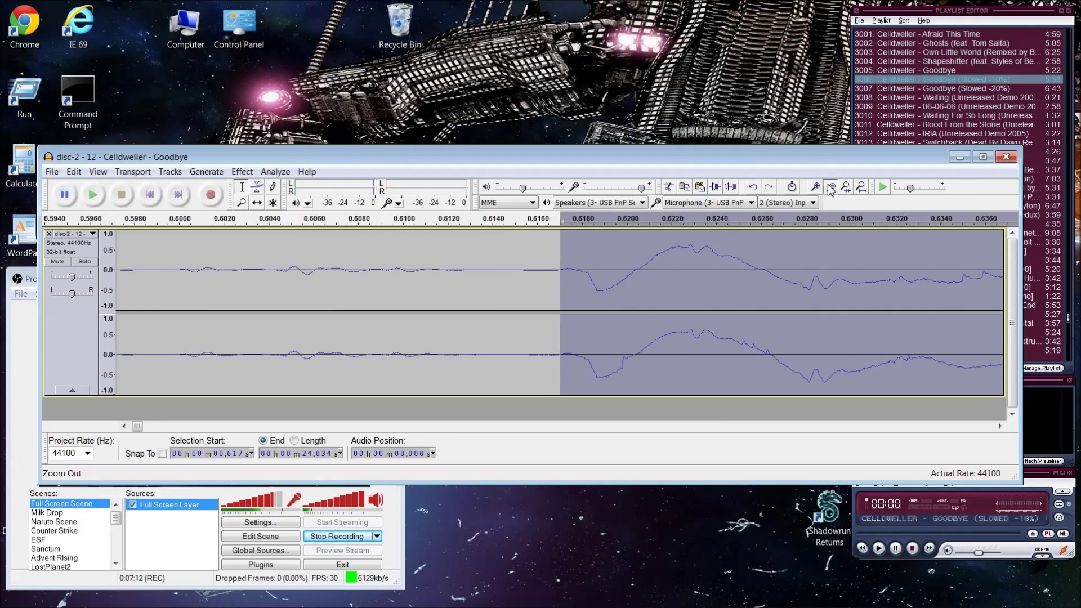
click(293, 502)
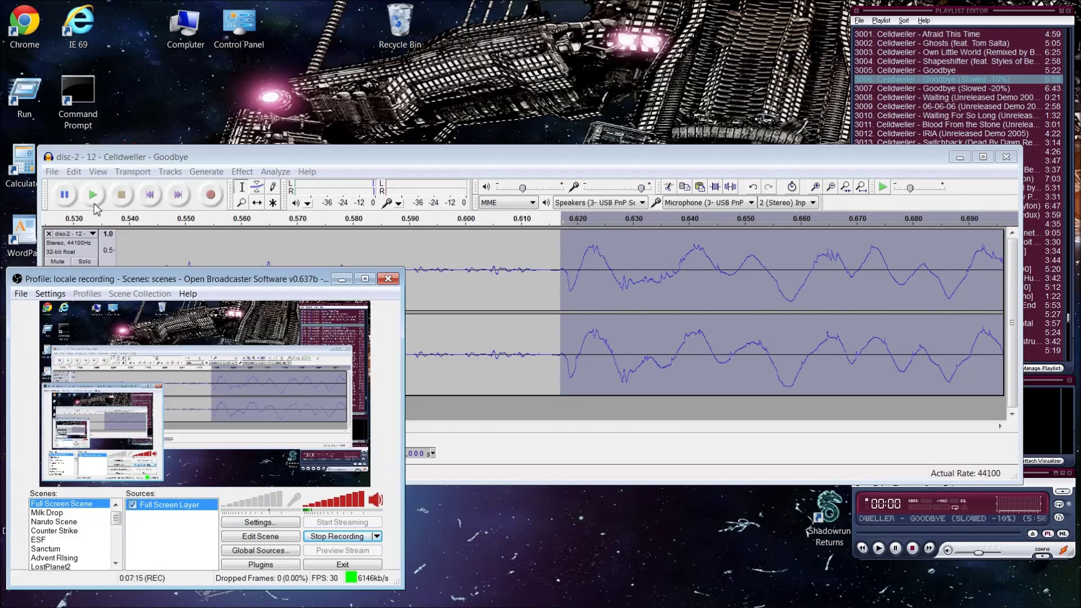
click(541, 284)
click(93, 195)
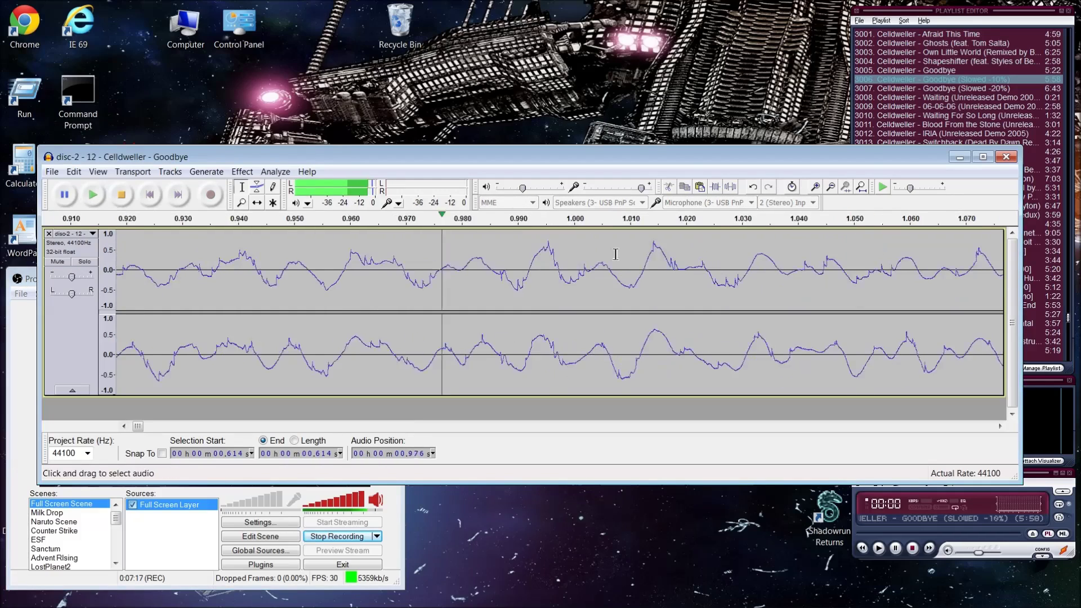
Zoom out while it plays, lower the output volume, and unmute the microphone
click(831, 188)
click(831, 188)
click(831, 188)
click(831, 188)
click(831, 188)
click(831, 188)
click(831, 188)
click(831, 188)
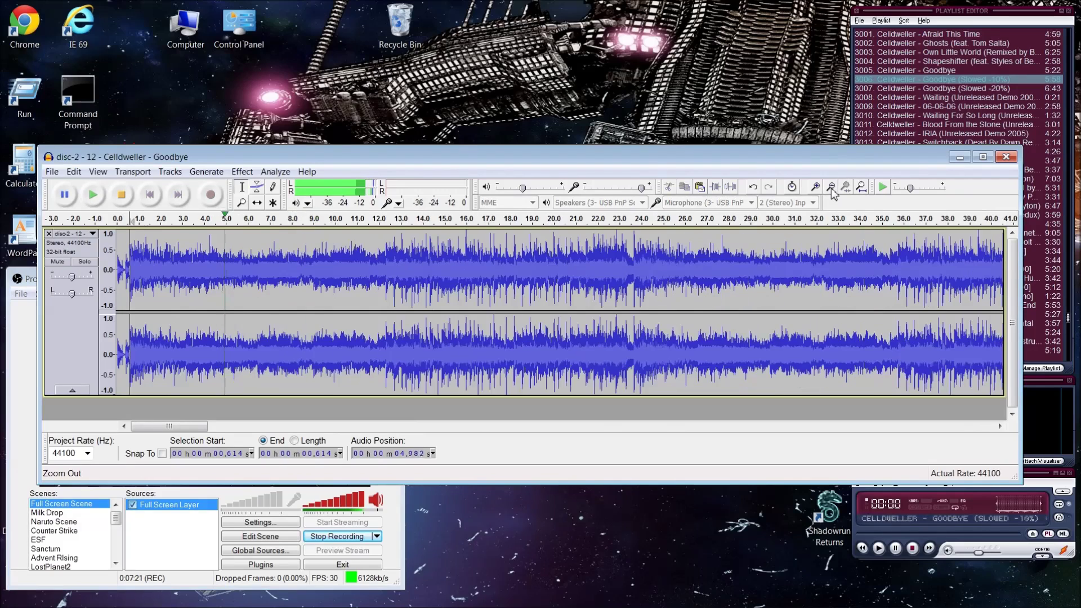
click(831, 188)
click(831, 188)
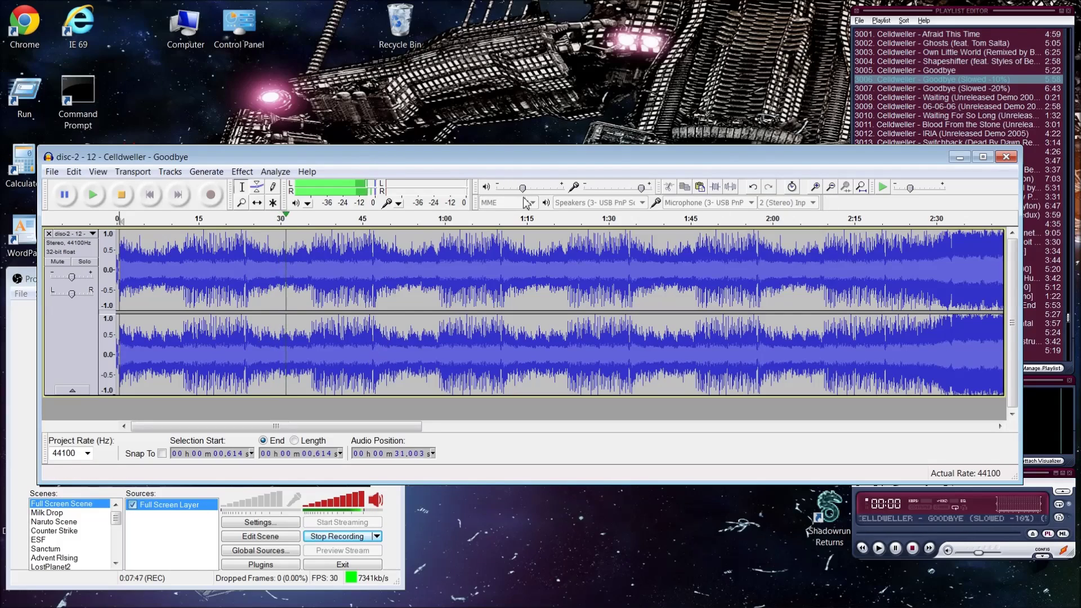
drag(523, 192, 513, 201)
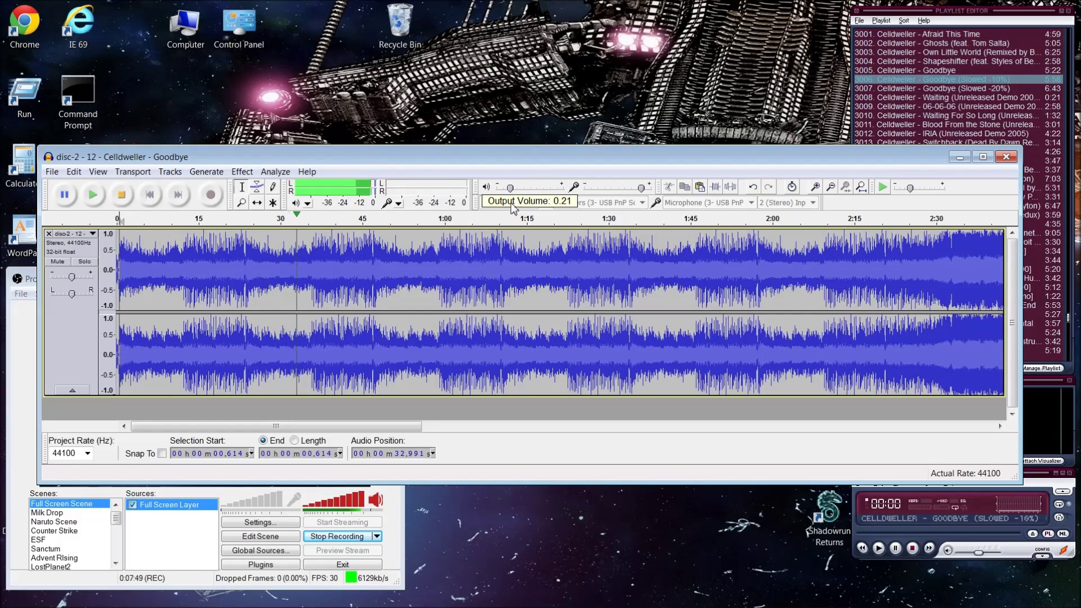
click(297, 500)
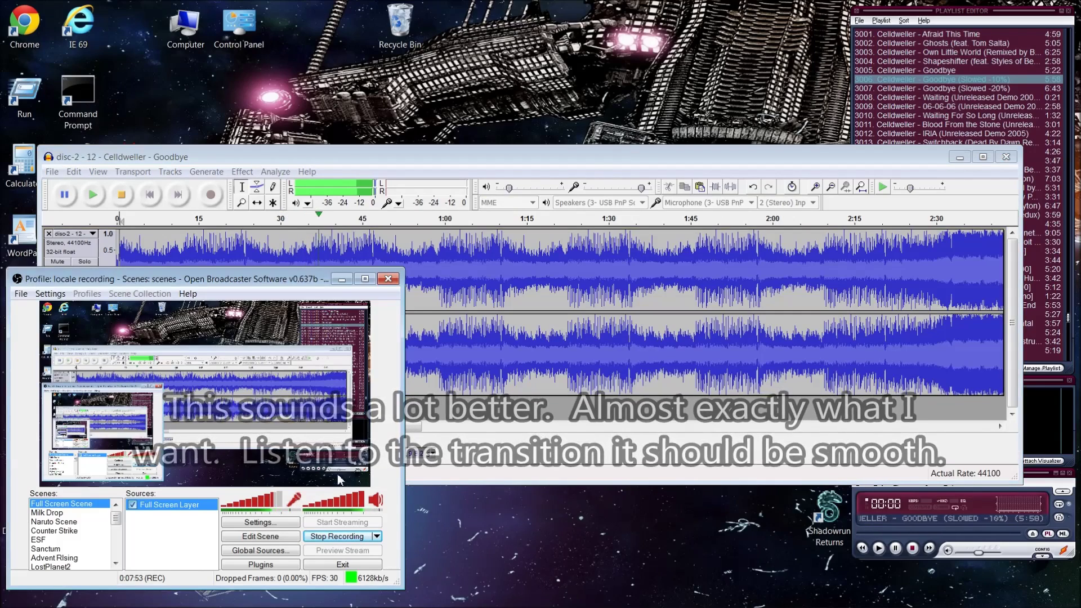
click(612, 161)
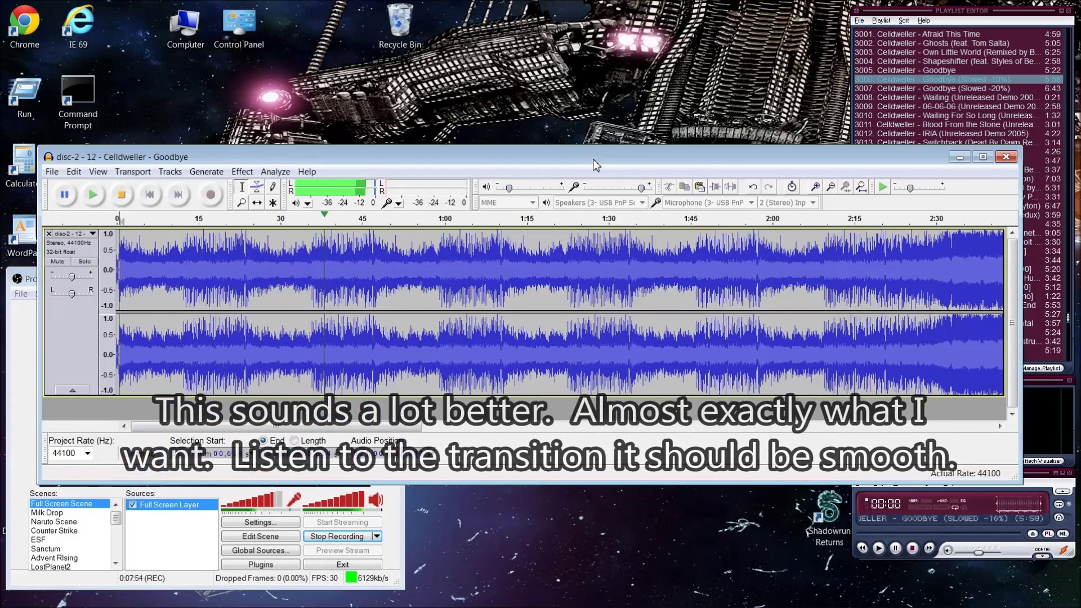
Stop playback, select the whole song, and paste it into a new project
click(120, 196)
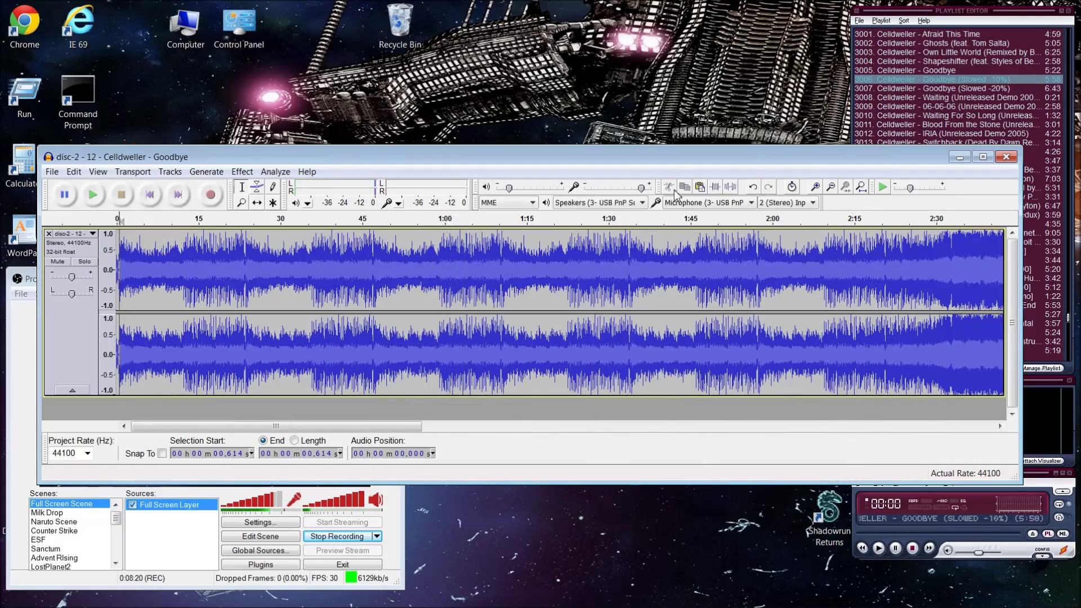
click(832, 188)
click(832, 188)
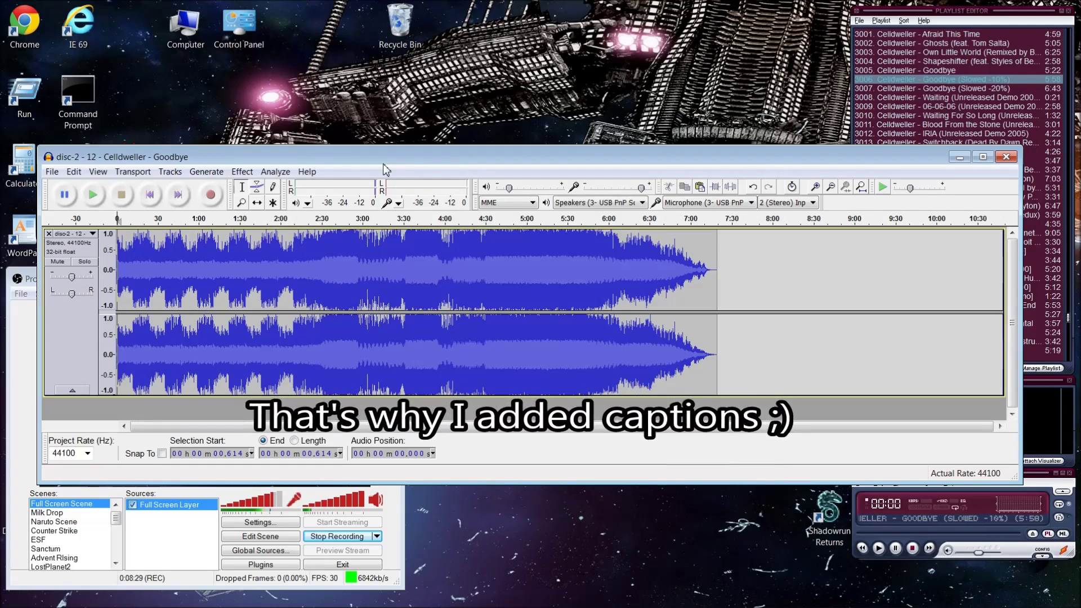
key(ctrl+a)
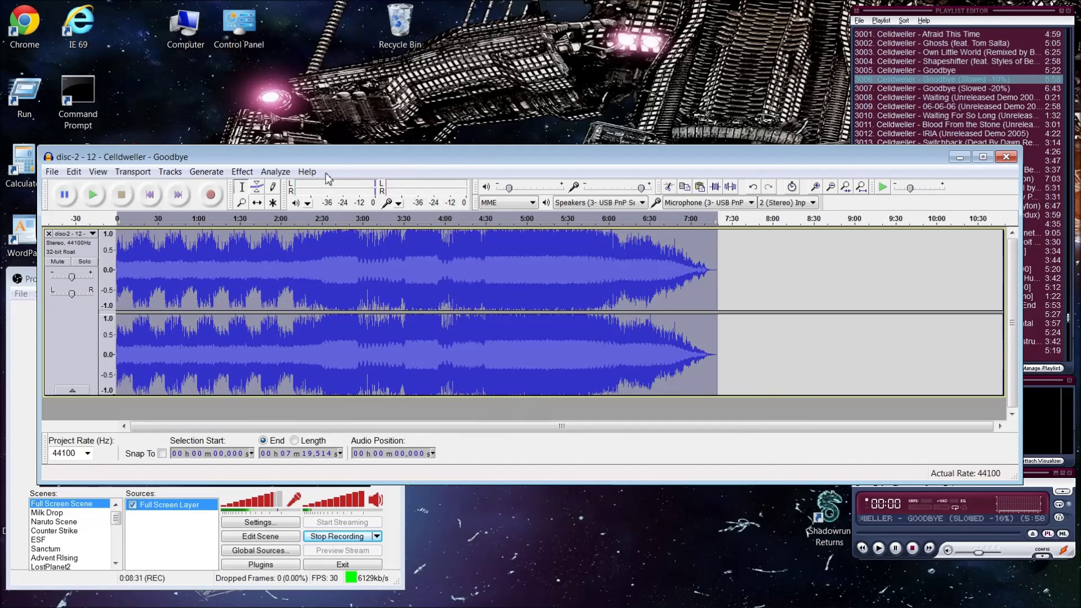
click(50, 172)
click(62, 184)
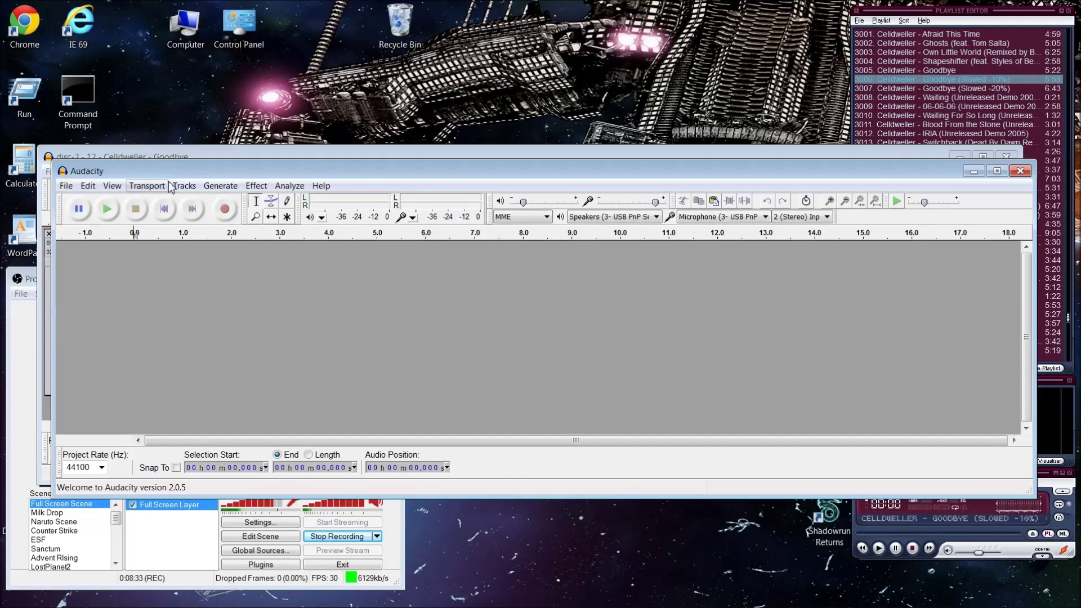
drag(419, 176, 402, 48)
key(ctrl+v)
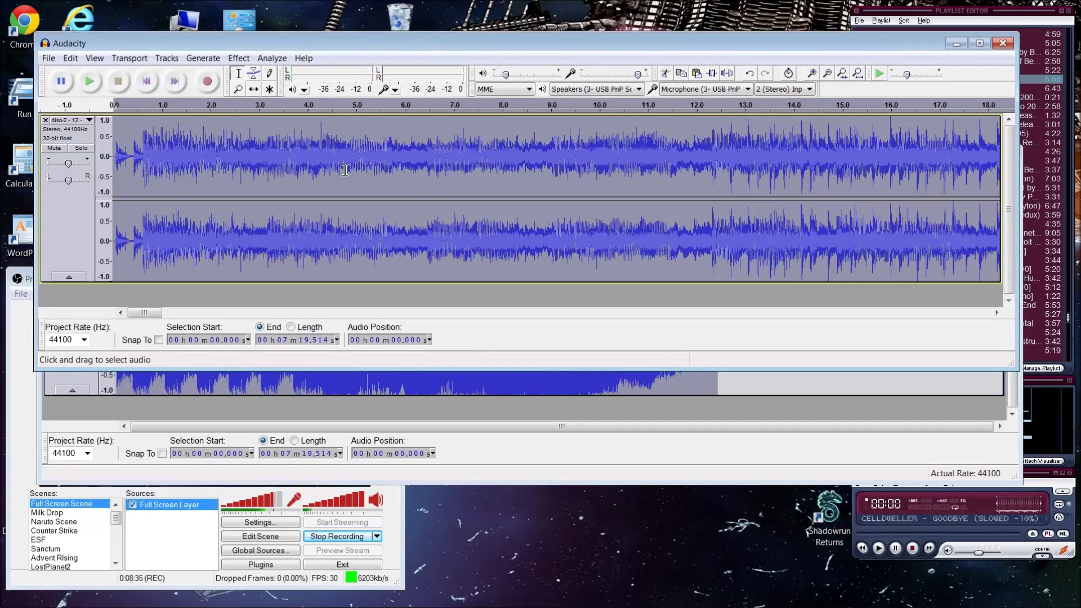
Play the copy at lower volume, then set the original's edit point at 47.094 s
click(116, 157)
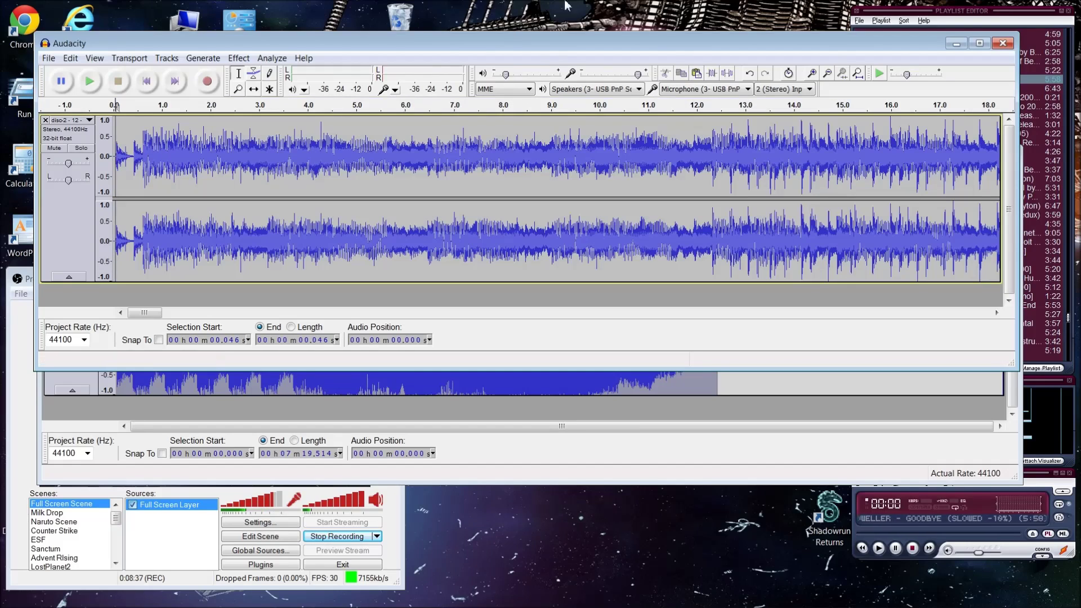
drag(509, 77, 501, 83)
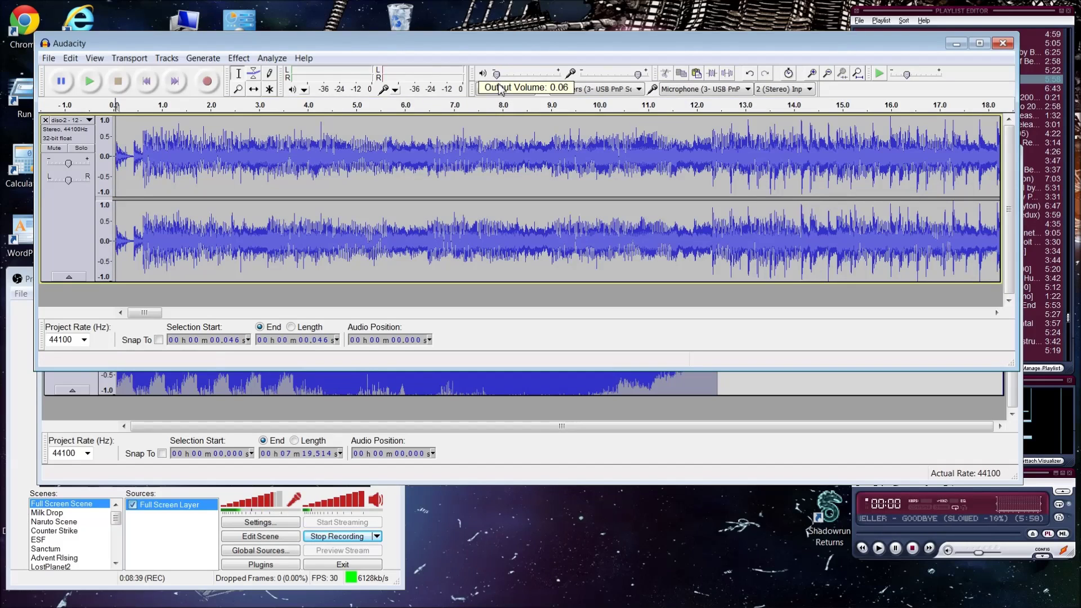
click(91, 82)
click(624, 455)
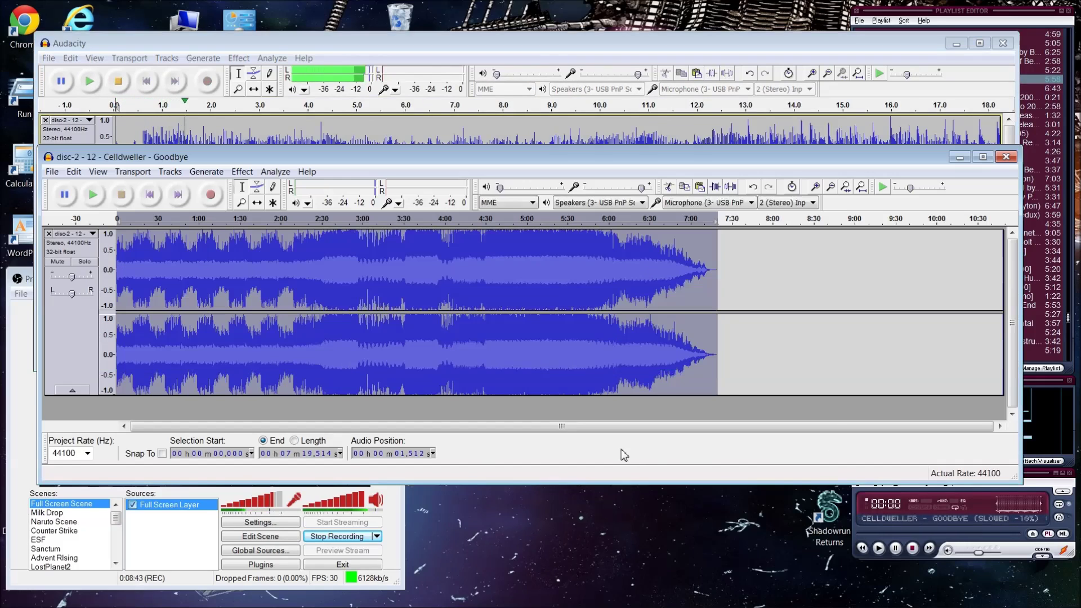
click(182, 274)
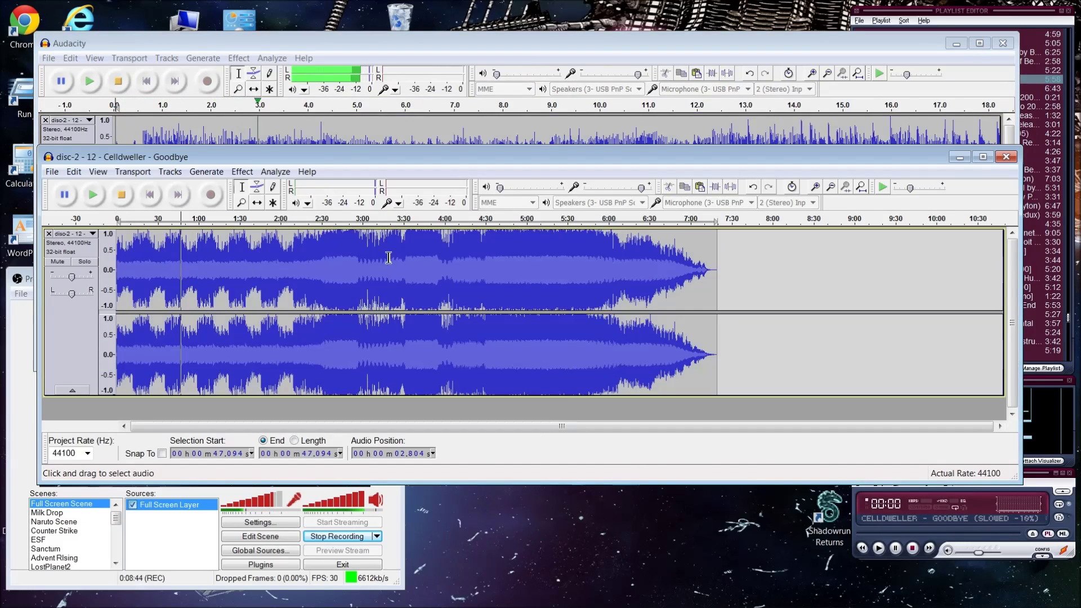
click(816, 190)
click(815, 191)
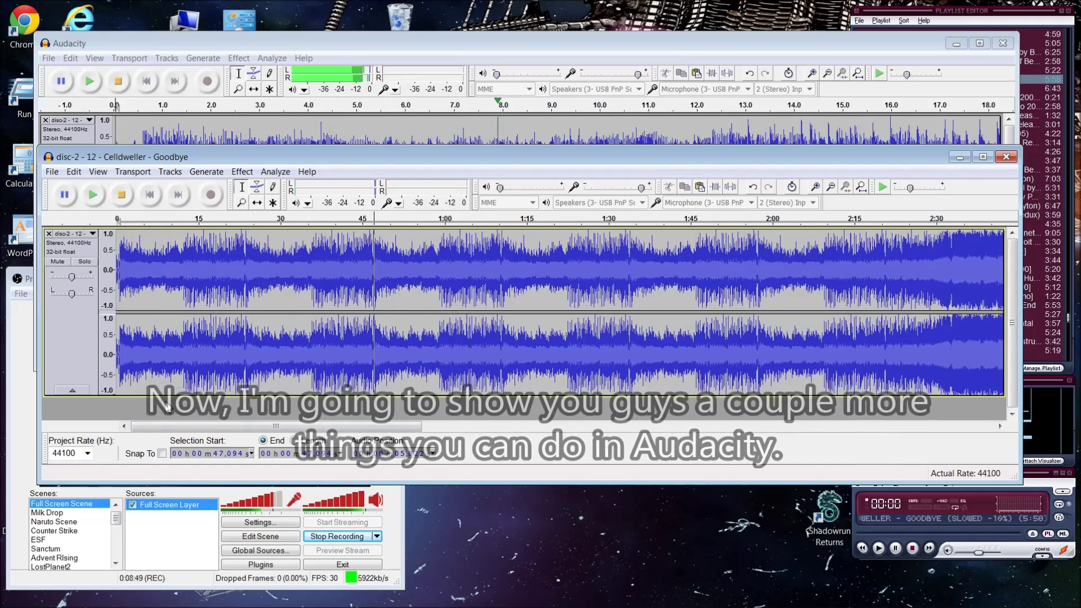
View the whole song, set the edit point at 2:08.476, and zoom in twice there
drag(237, 426, 397, 430)
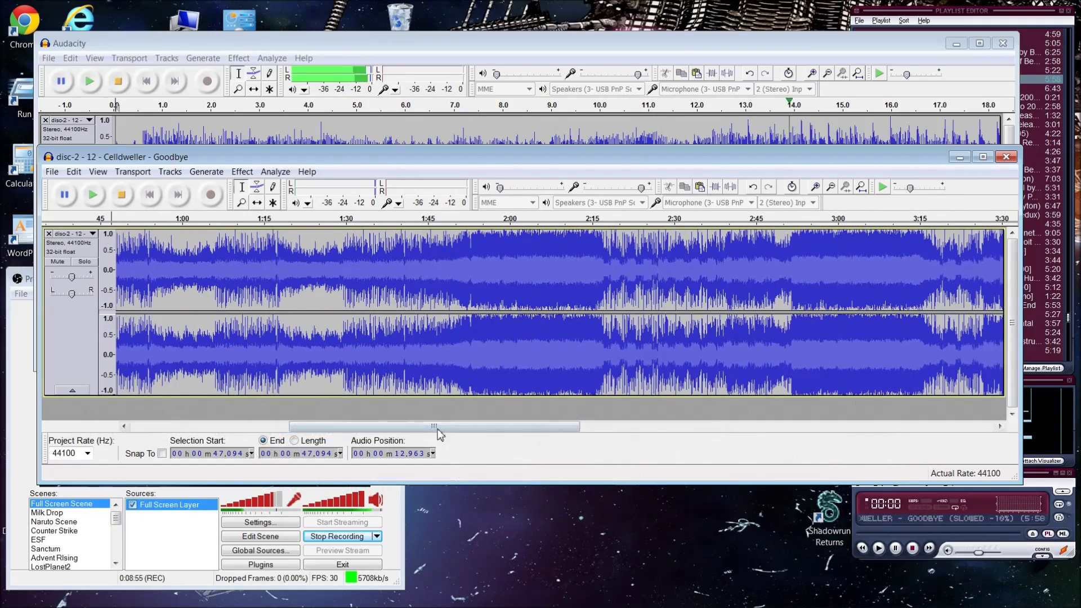
drag(438, 430, 318, 429)
click(832, 187)
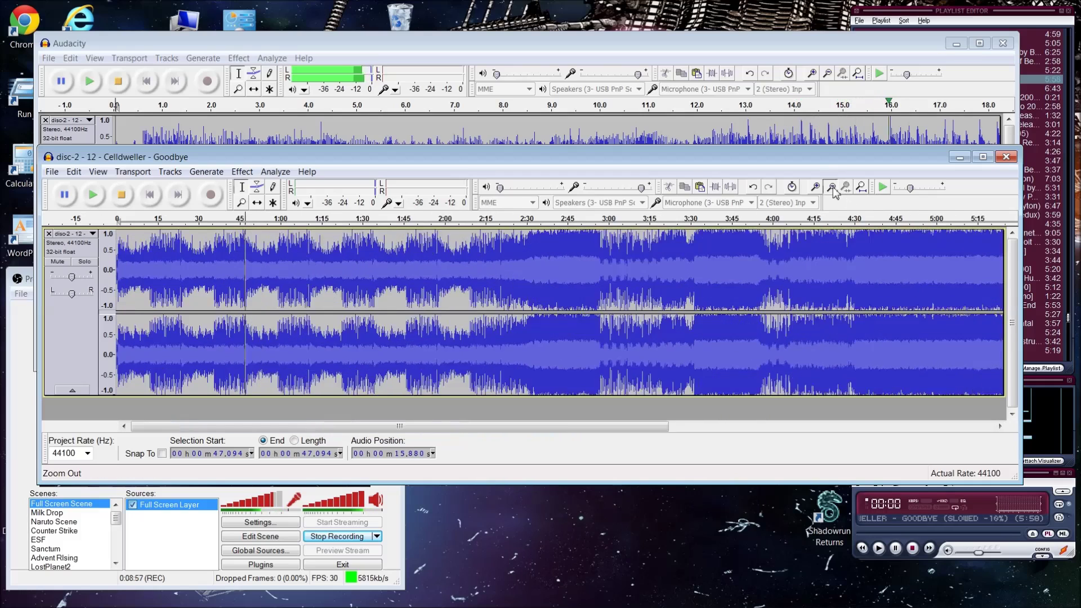
click(833, 186)
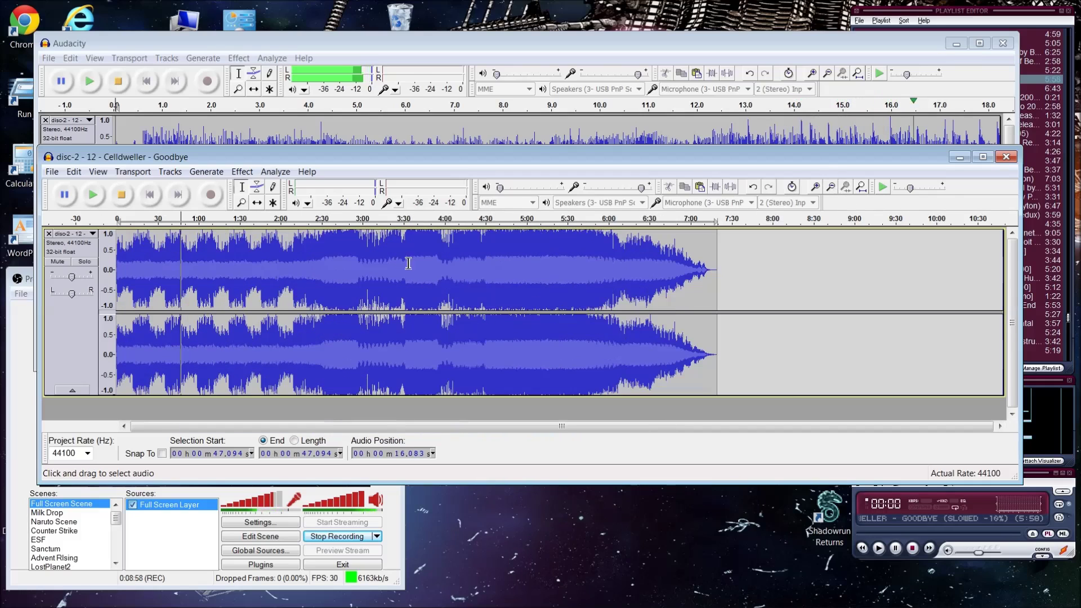
click(292, 270)
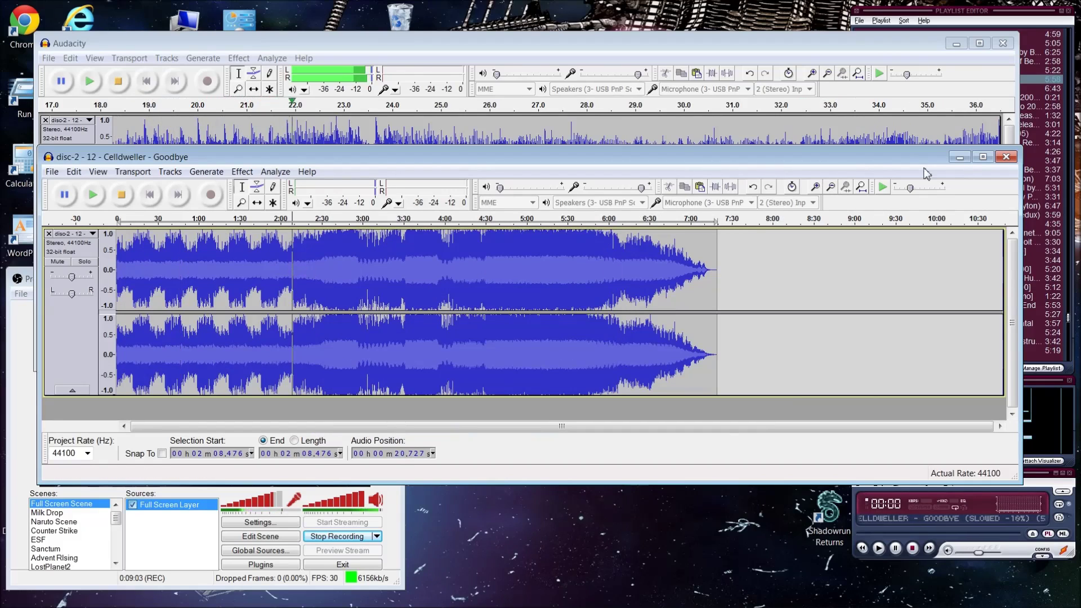
click(814, 187)
click(815, 186)
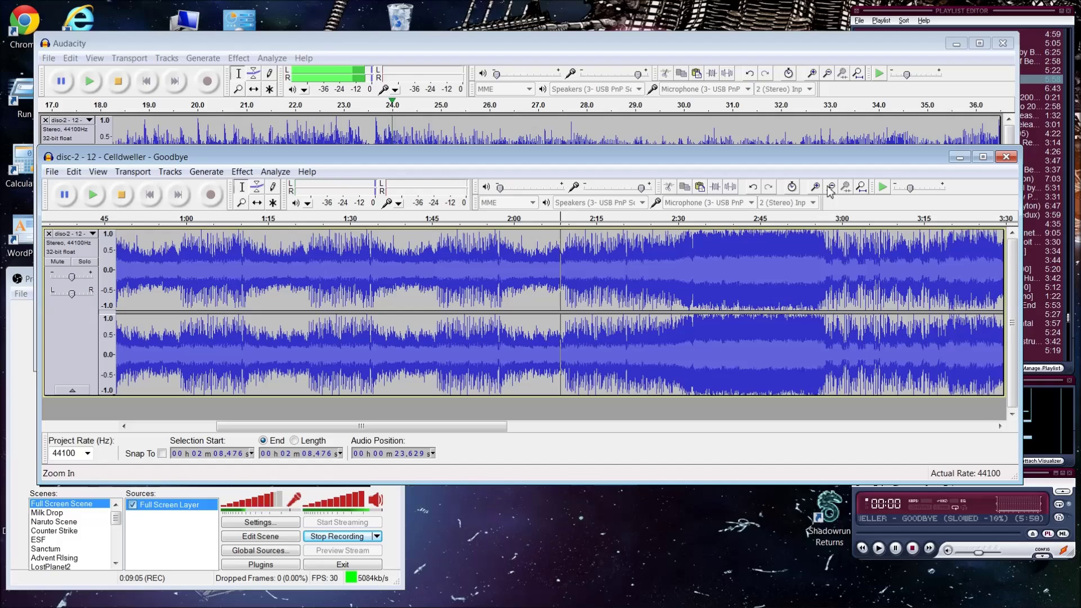
Choose the Envelope Tool in the Tools toolbar
click(257, 190)
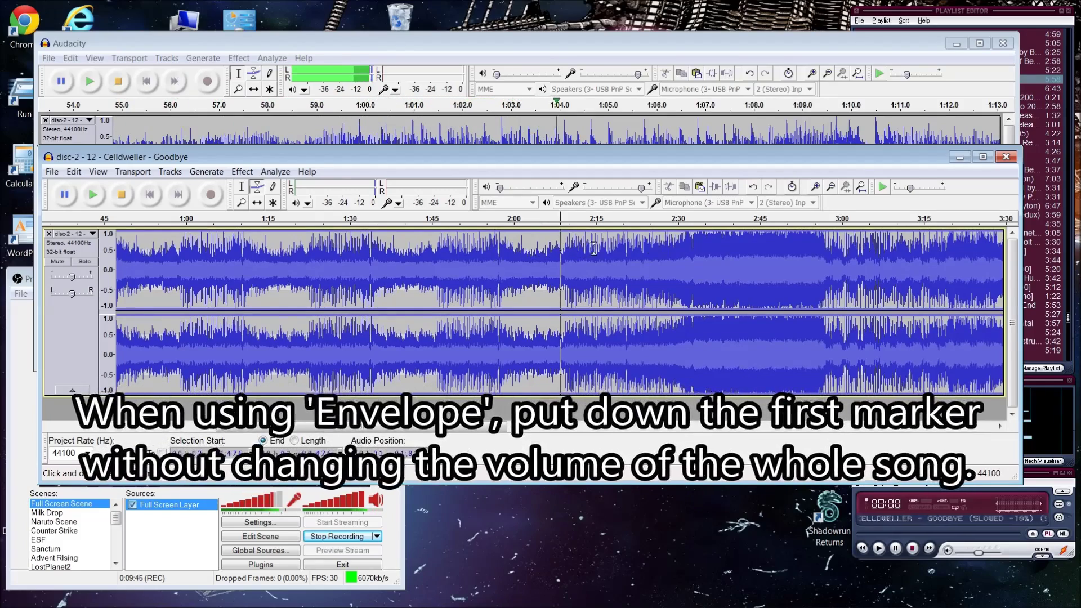
Draw an envelope fade from about 2:10 to silence, then return to the Selection tool
drag(581, 248, 674, 272)
click(805, 286)
drag(805, 285, 969, 292)
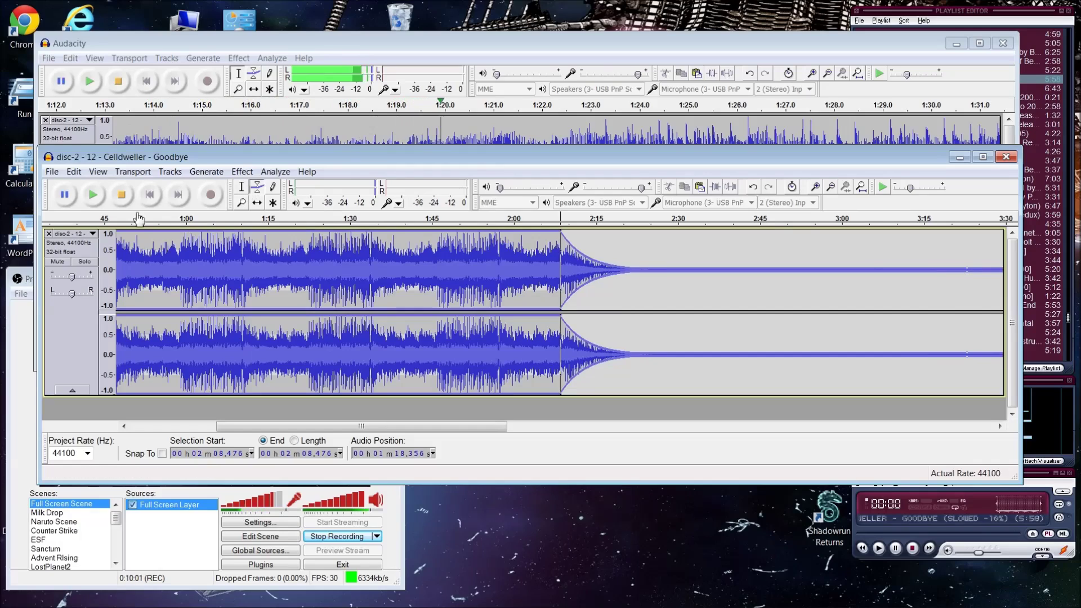
click(270, 186)
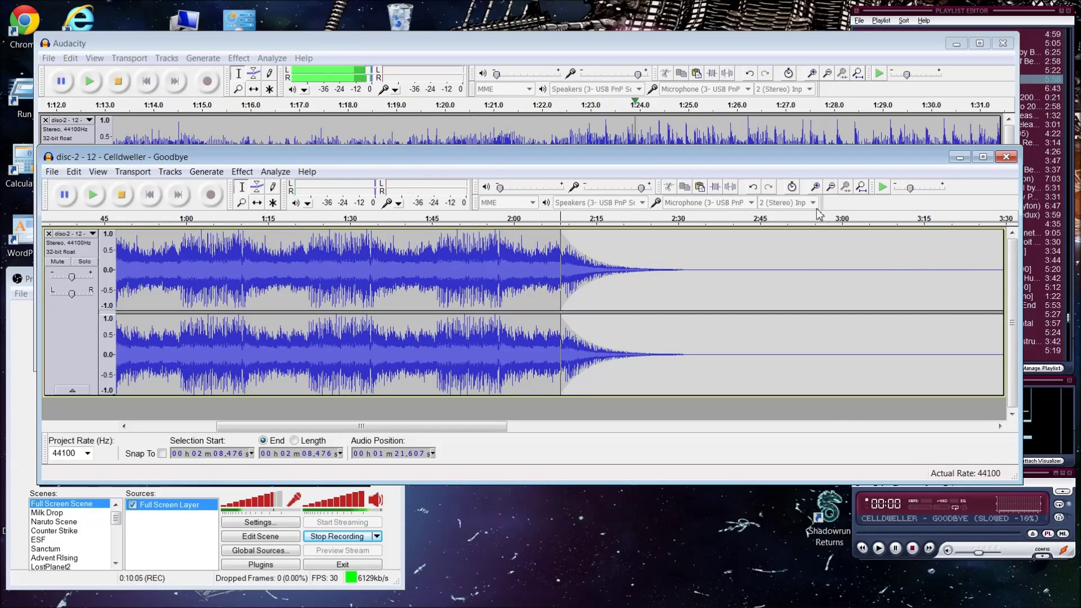
Play Goodbye from about 2:04 to hear the fade begin, then stop
drag(369, 428, 327, 438)
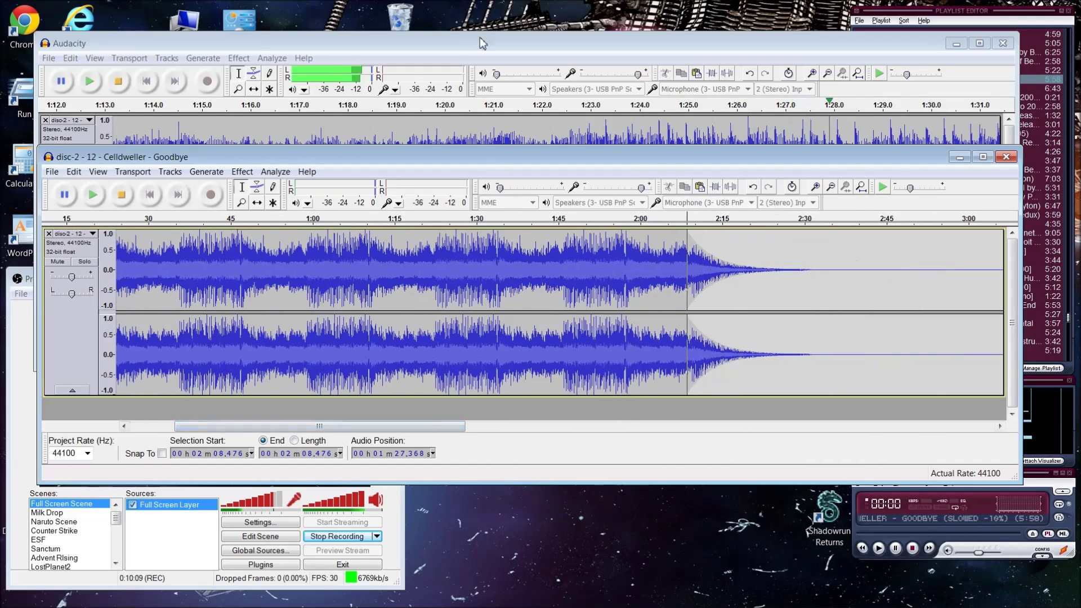
click(480, 43)
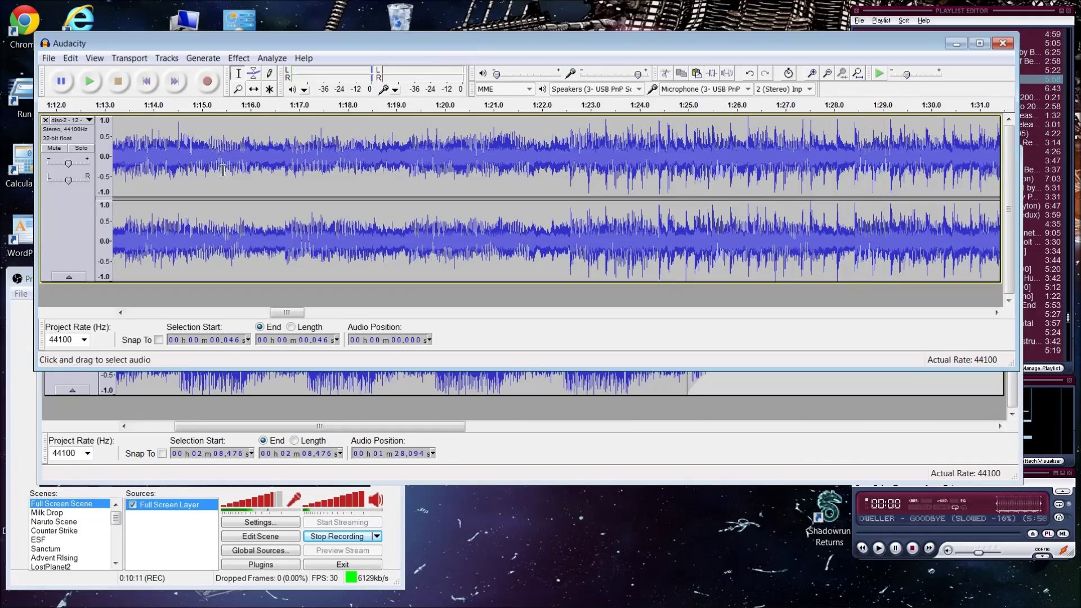
click(700, 454)
click(662, 287)
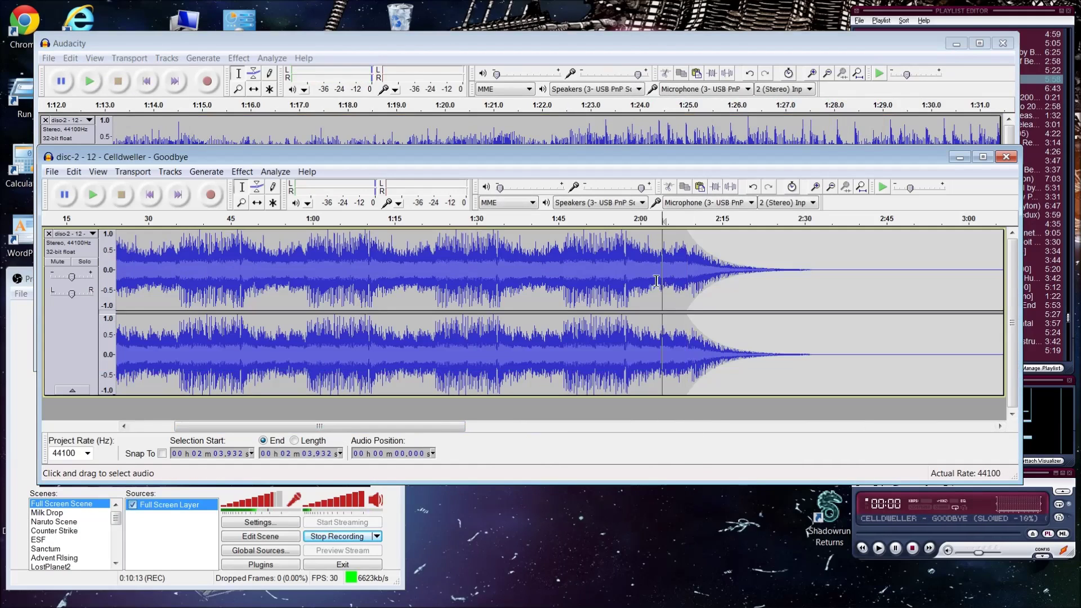
click(93, 195)
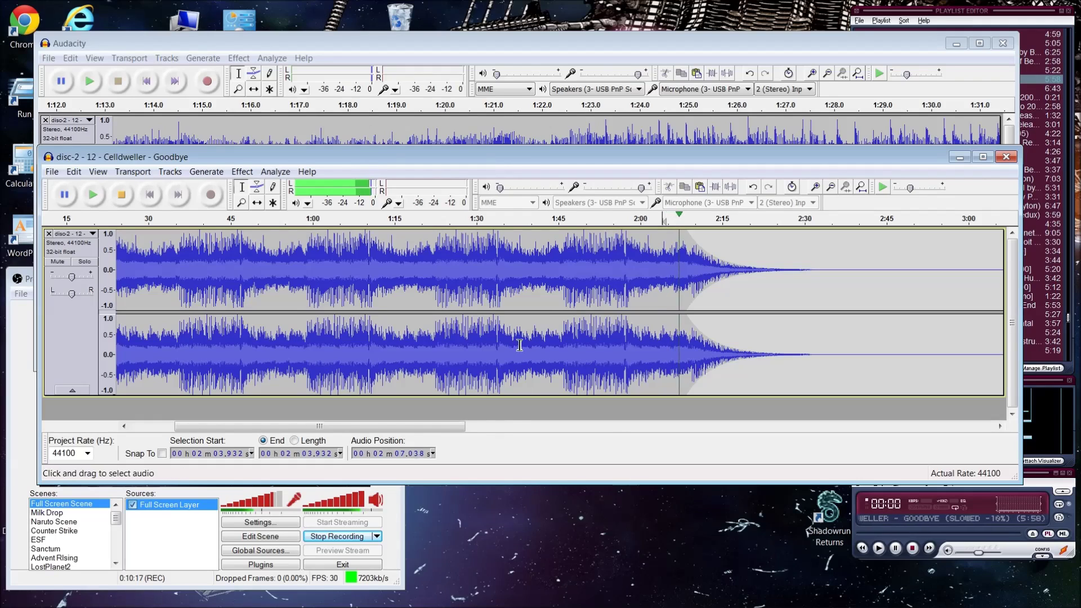
drag(393, 428, 452, 428)
key(space)
Play from about 2:26 to check the fade's end, leaving the edit point there
click(613, 274)
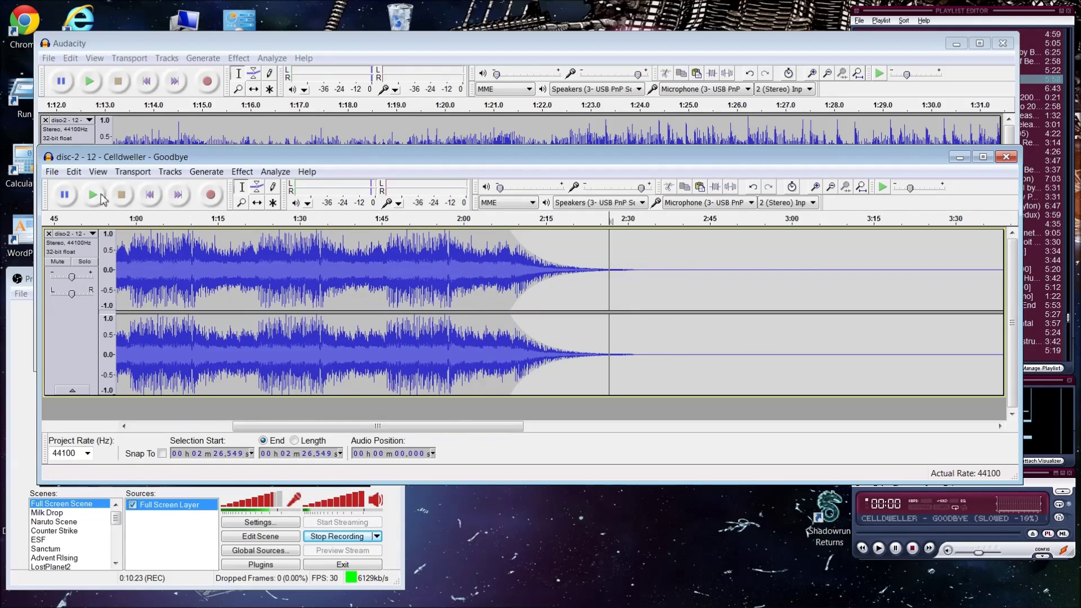
click(93, 195)
click(122, 196)
click(541, 268)
click(612, 271)
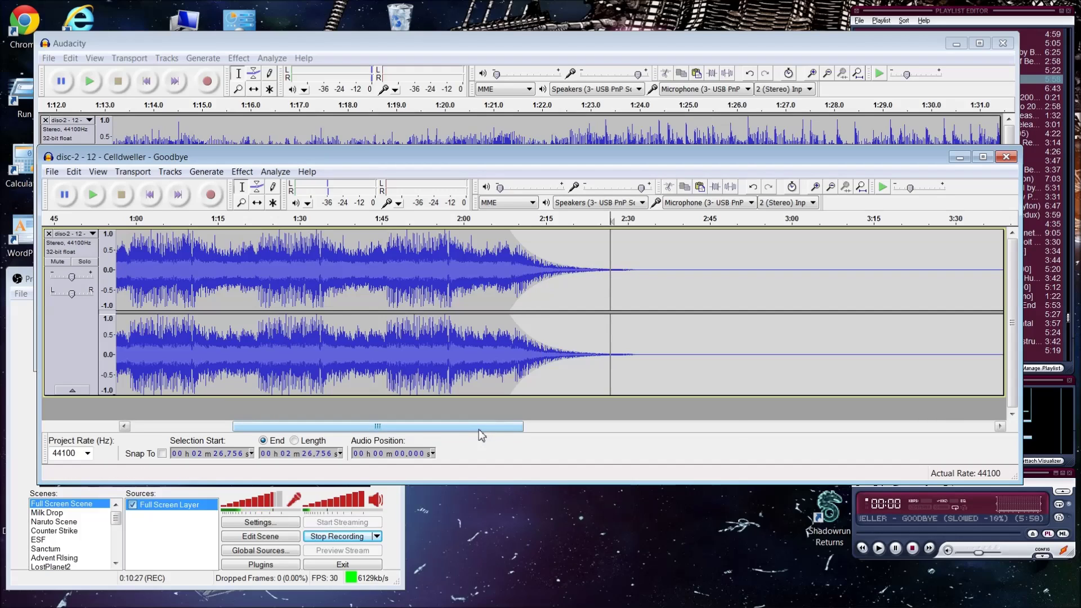
drag(479, 428, 377, 428)
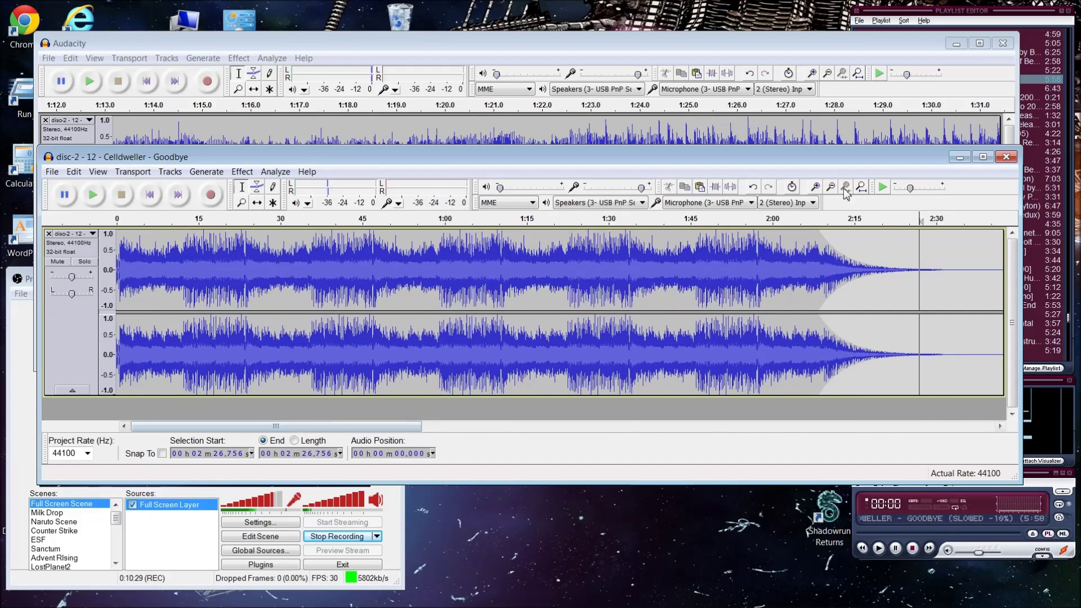
Zoom in closely on the very start of the song near 0.052 s
click(815, 186)
click(815, 186)
click(815, 186)
drag(428, 426, 133, 428)
click(815, 186)
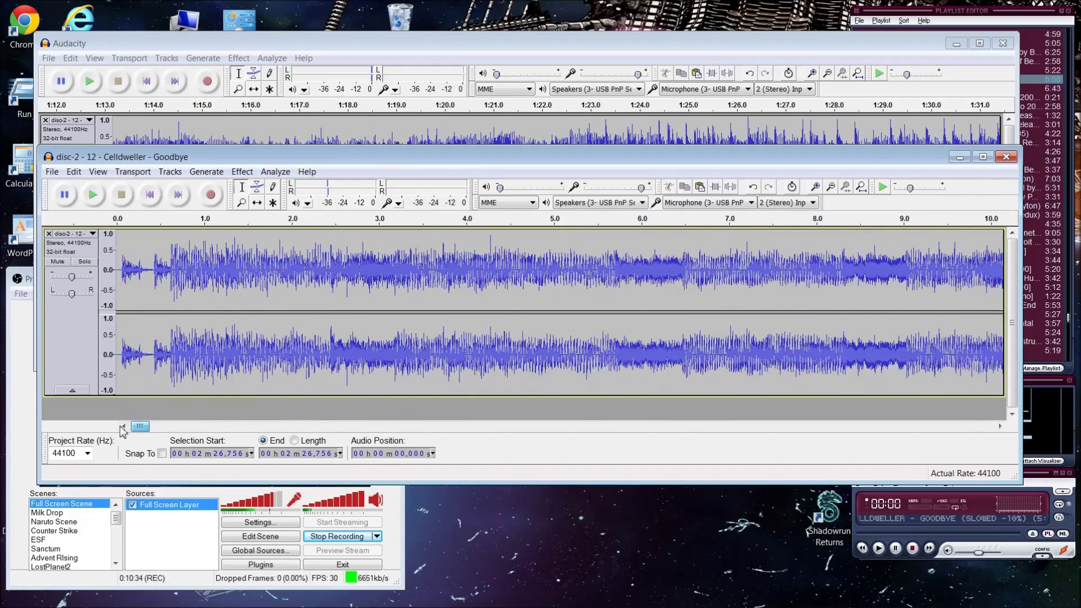
click(815, 187)
click(815, 186)
click(815, 187)
drag(145, 426, 136, 427)
Select the song from 0.052 s to the fade's end at 2:26.756 and zoom back out
shift+click(153, 276)
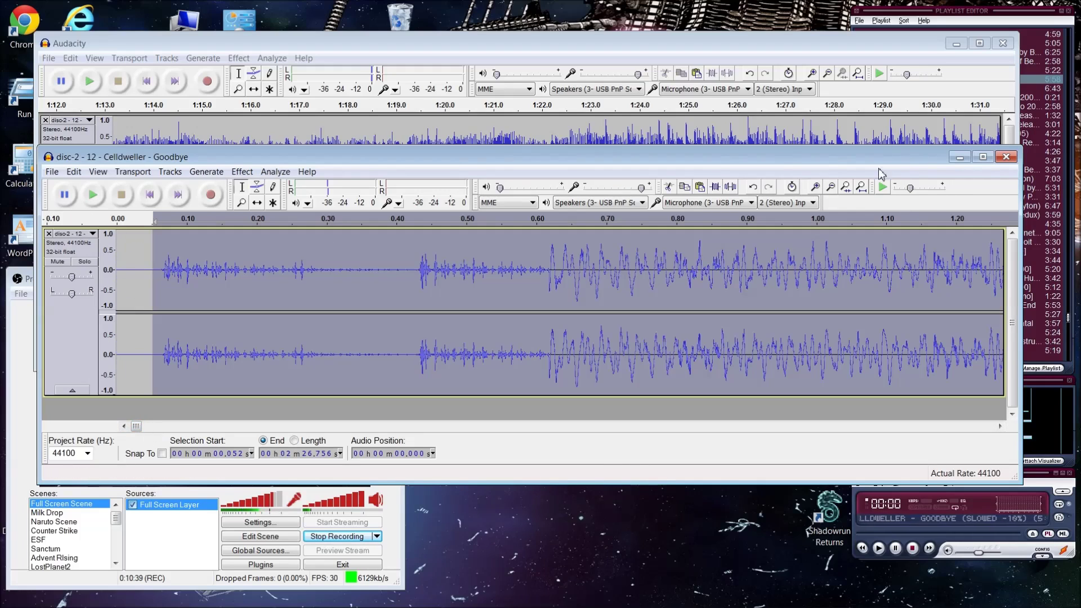
click(831, 186)
click(831, 186)
click(831, 187)
click(832, 187)
click(832, 187)
click(832, 187)
click(832, 187)
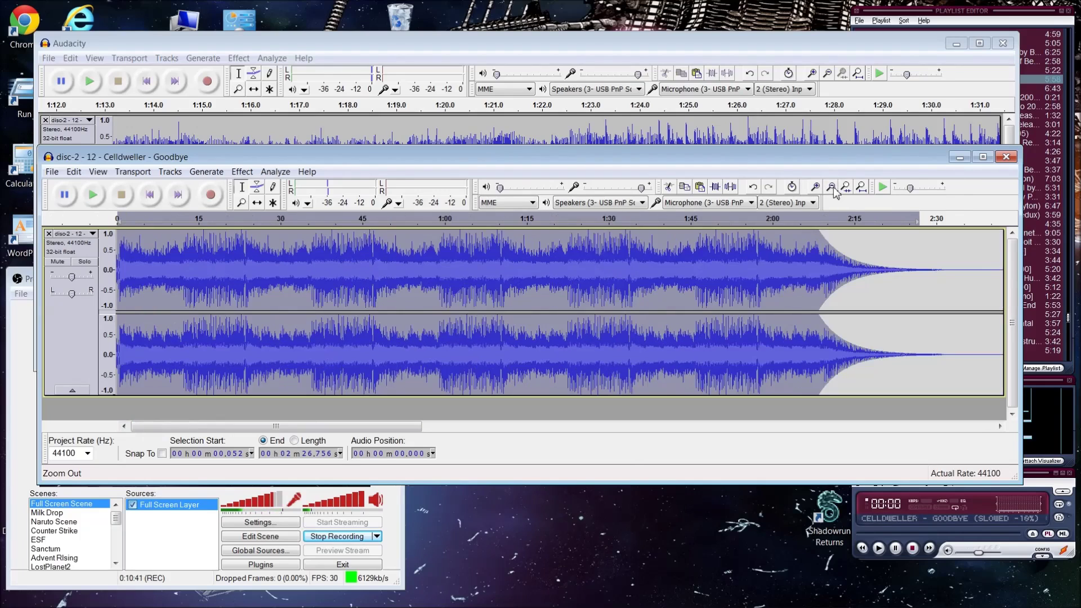
click(52, 172)
mouse_move(73, 171)
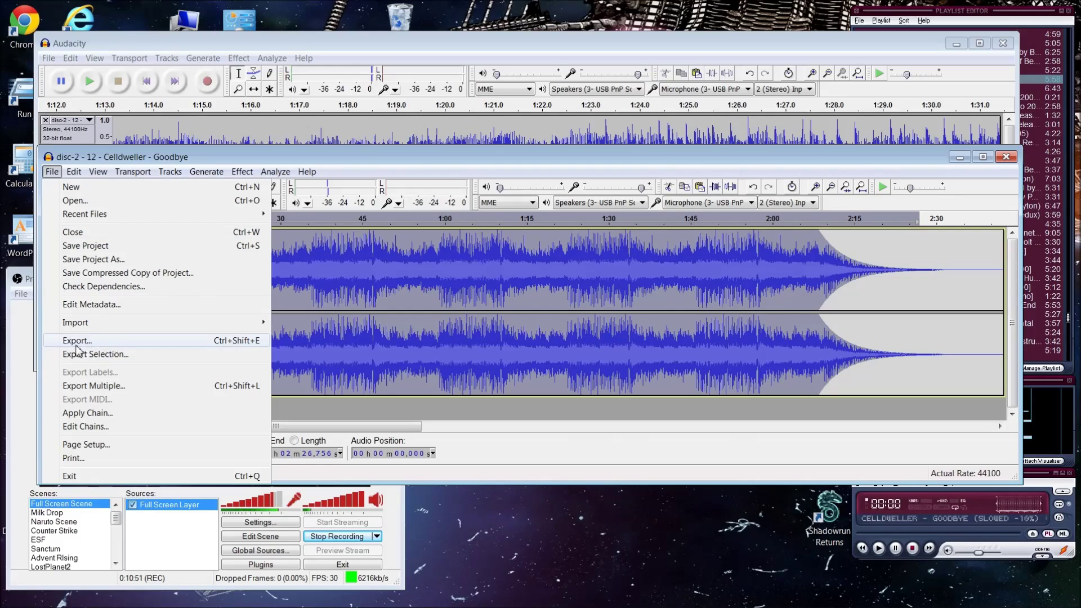
Export the selection as a 128 Kbps MP3 into Disk 2 with an edited file name, accepting the metadata
click(829, 191)
click(829, 190)
click(830, 191)
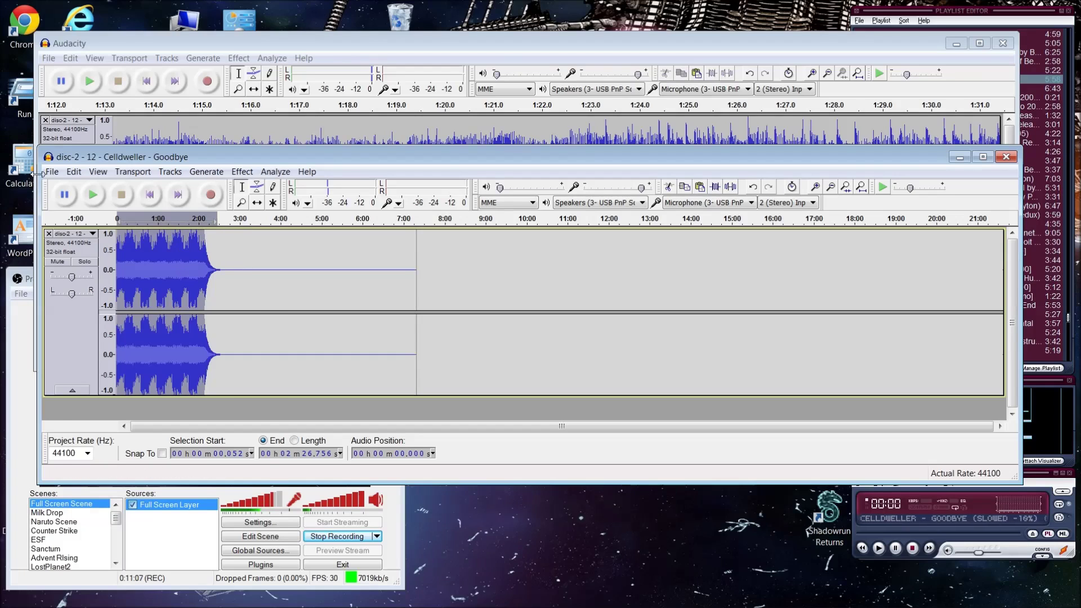
click(52, 172)
click(77, 340)
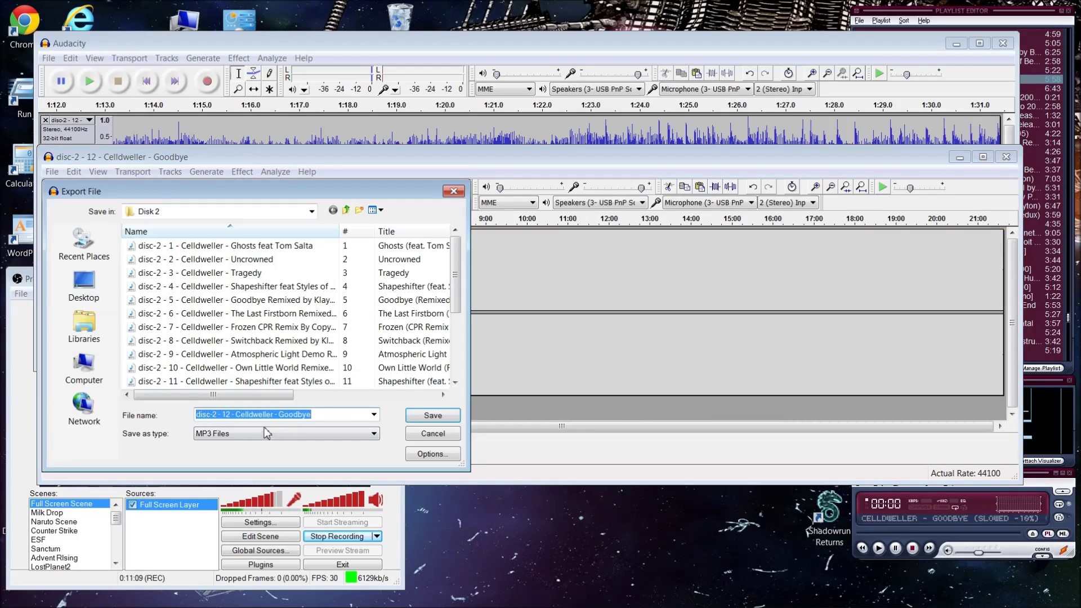
click(308, 415)
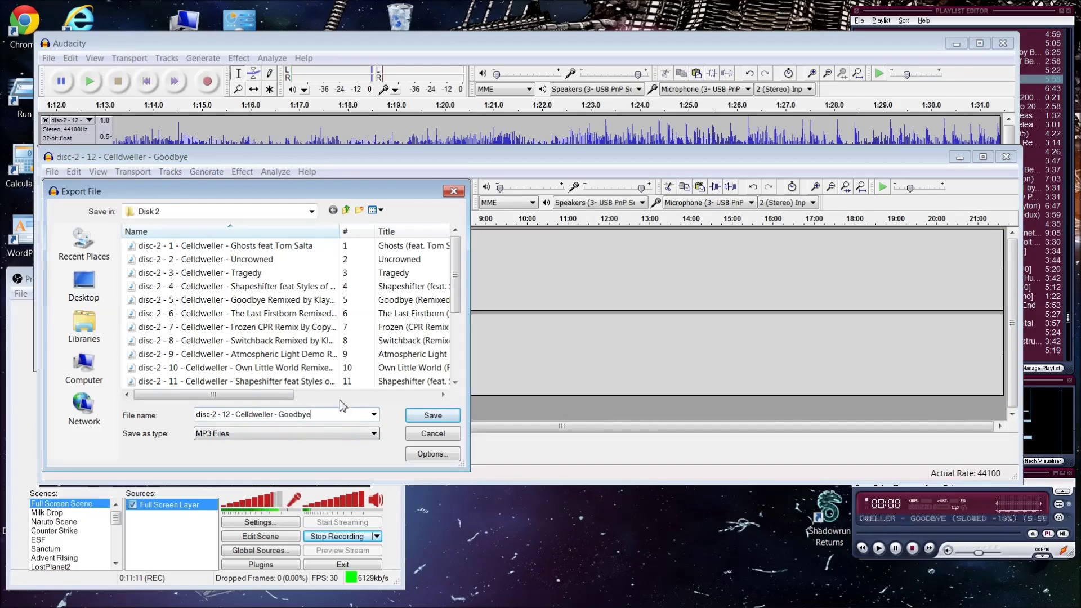
text(AFDSASDSDAADSADSDAS)
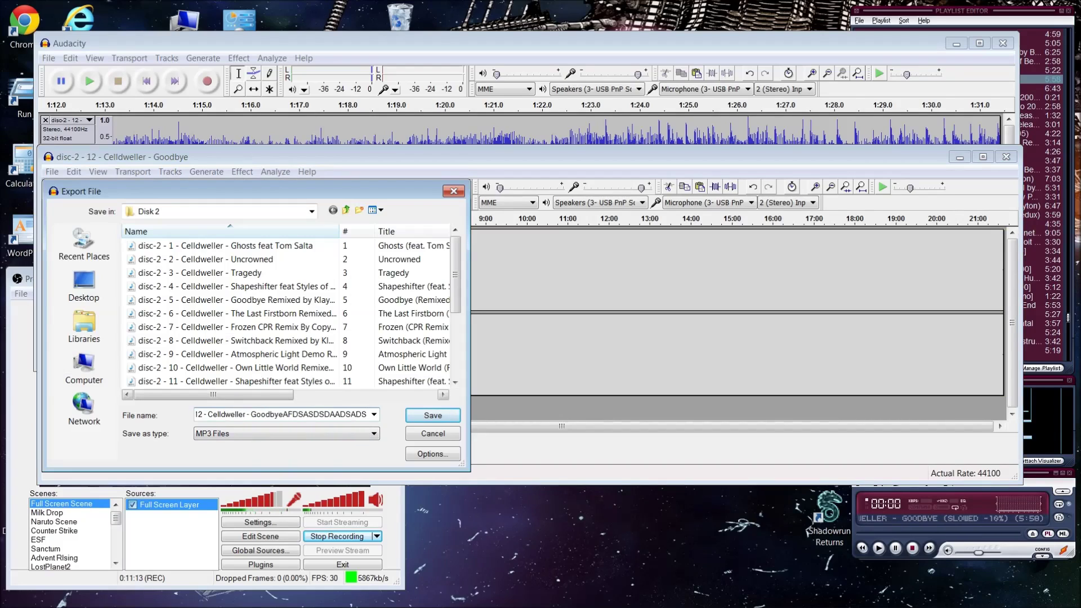
click(433, 419)
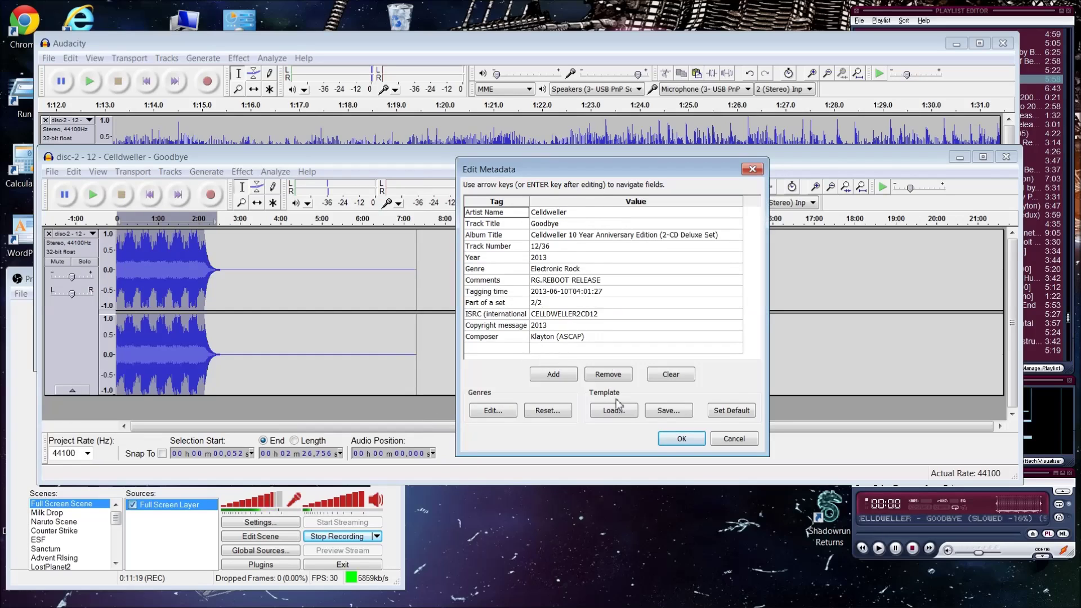
click(683, 438)
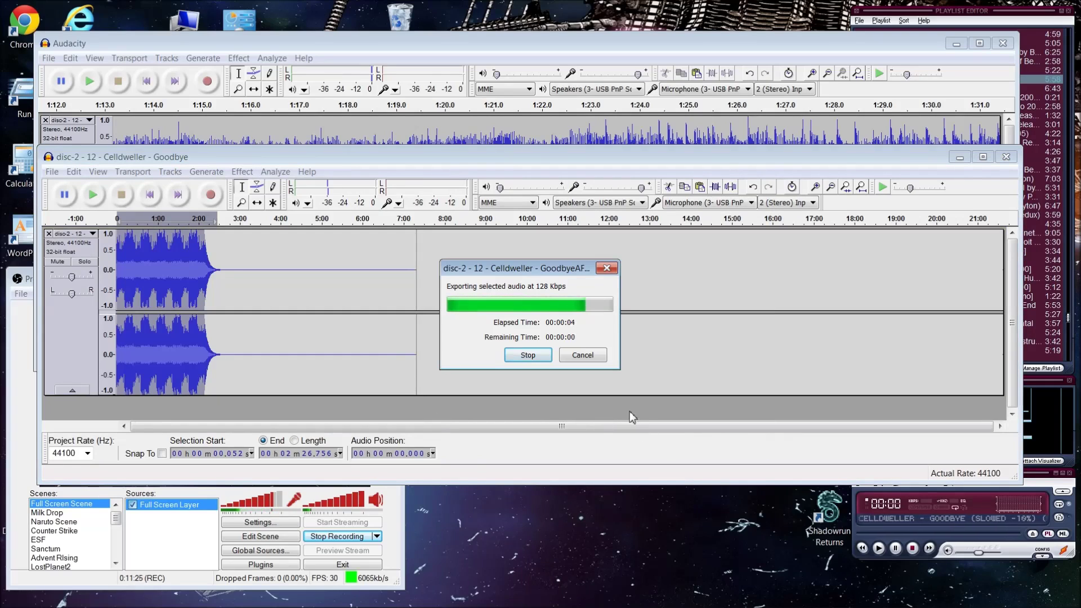
Open the newly exported Goodbye MP3 in Audacity
click(52, 172)
click(74, 199)
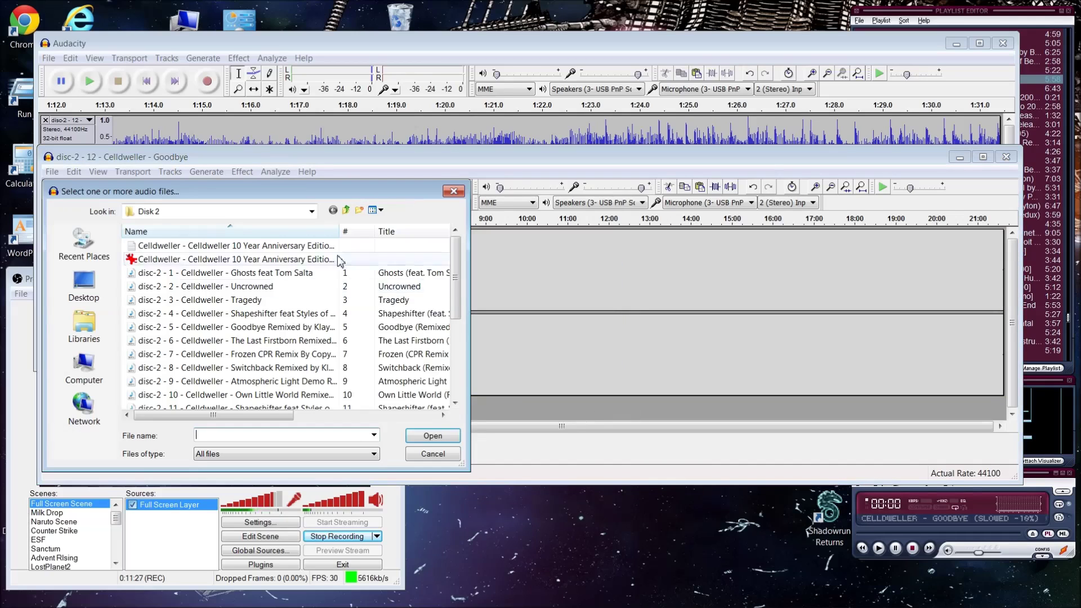
drag(456, 279, 456, 325)
double_click(251, 341)
Close the original Goodbye project without saving and rearrange the Audacity windows
click(617, 449)
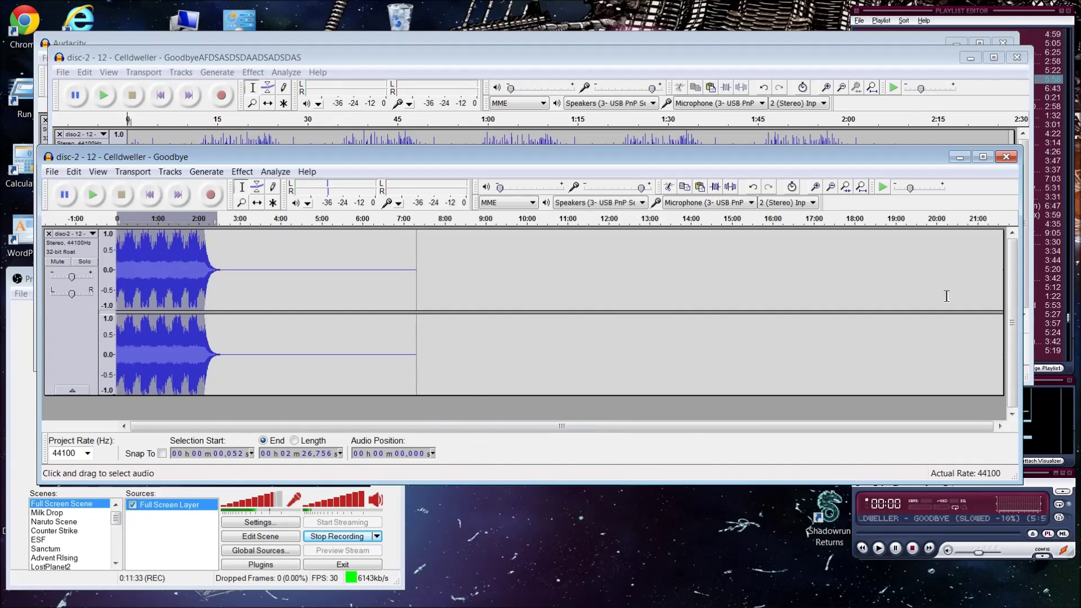
key(ctrl+w)
click(552, 358)
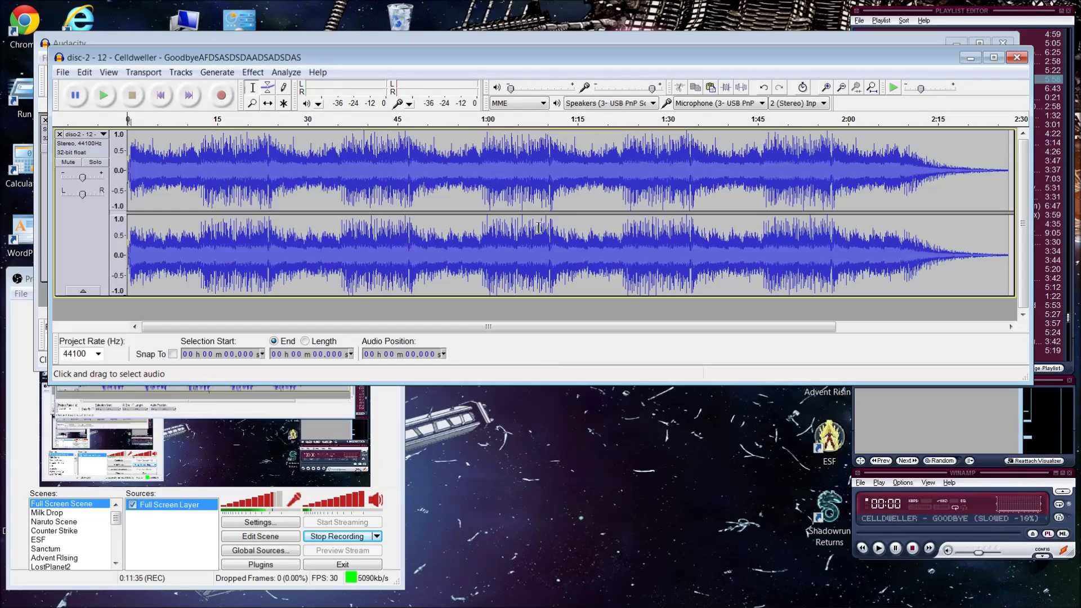
drag(525, 59, 544, 233)
click(560, 57)
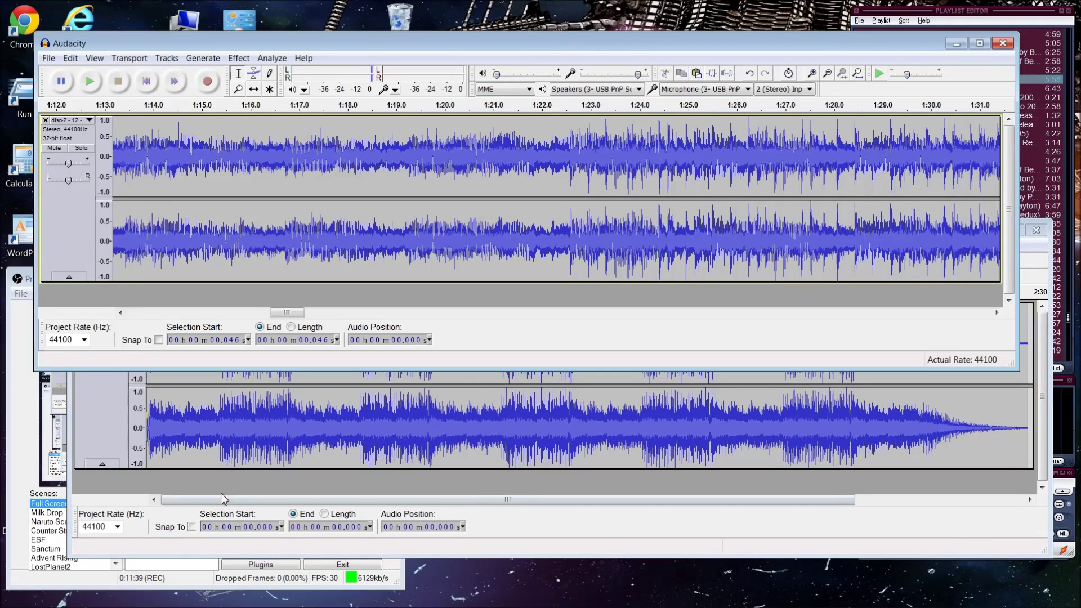
click(21, 268)
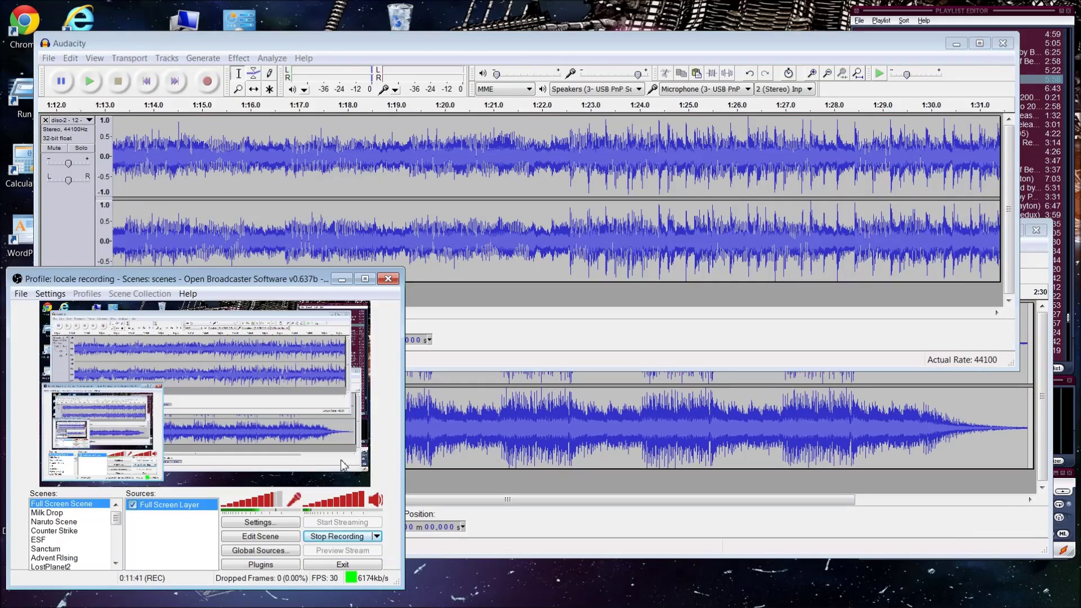
click(646, 55)
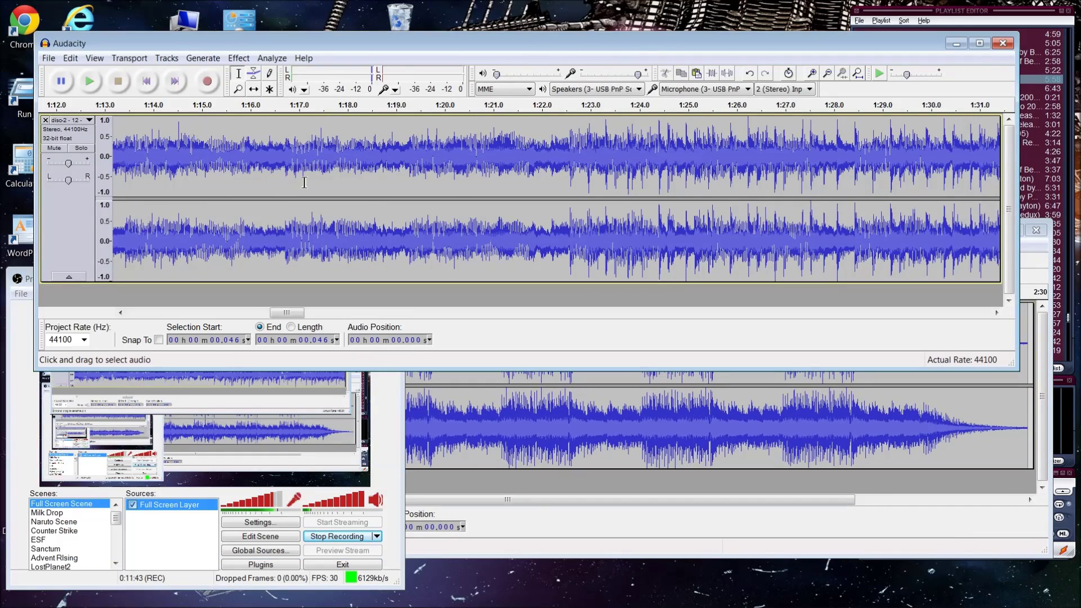
Close the extra copy of the song without saving, leaving the remaining project in front
click(827, 74)
click(827, 74)
click(827, 74)
click(828, 73)
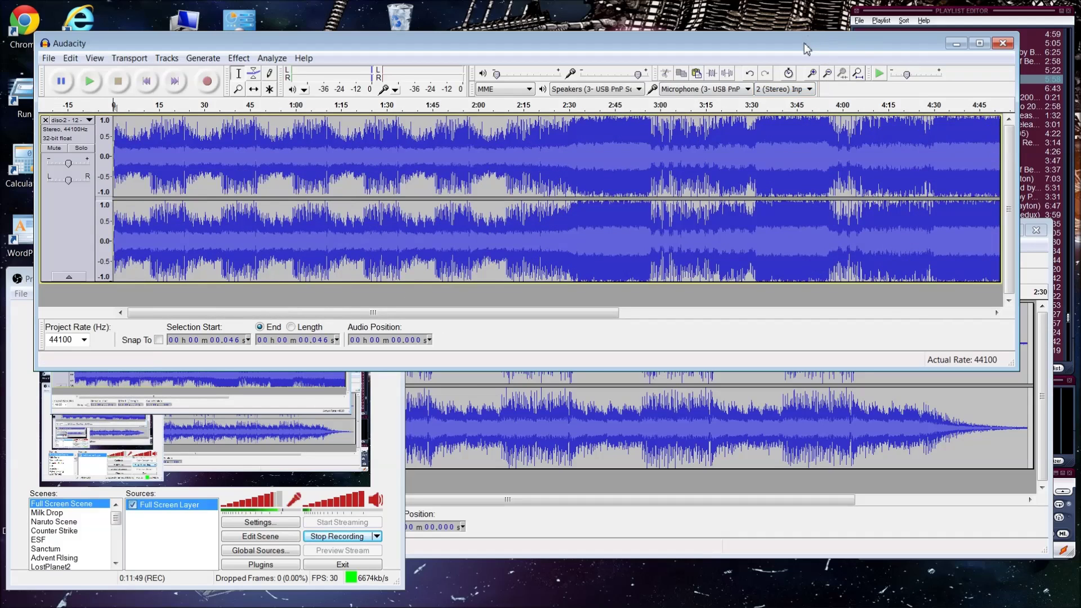
click(1003, 43)
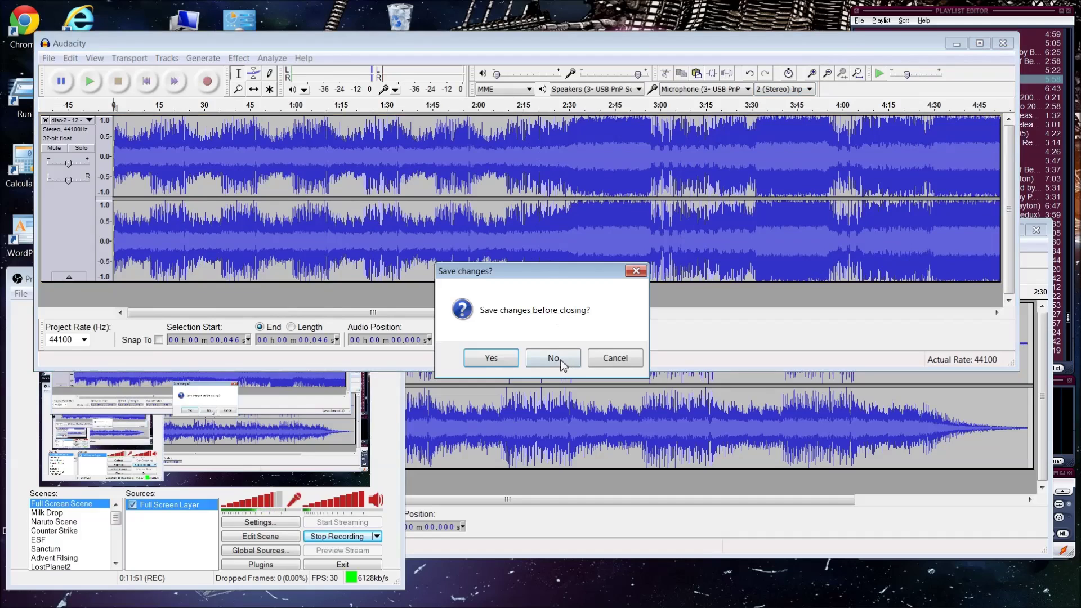
click(561, 368)
click(512, 244)
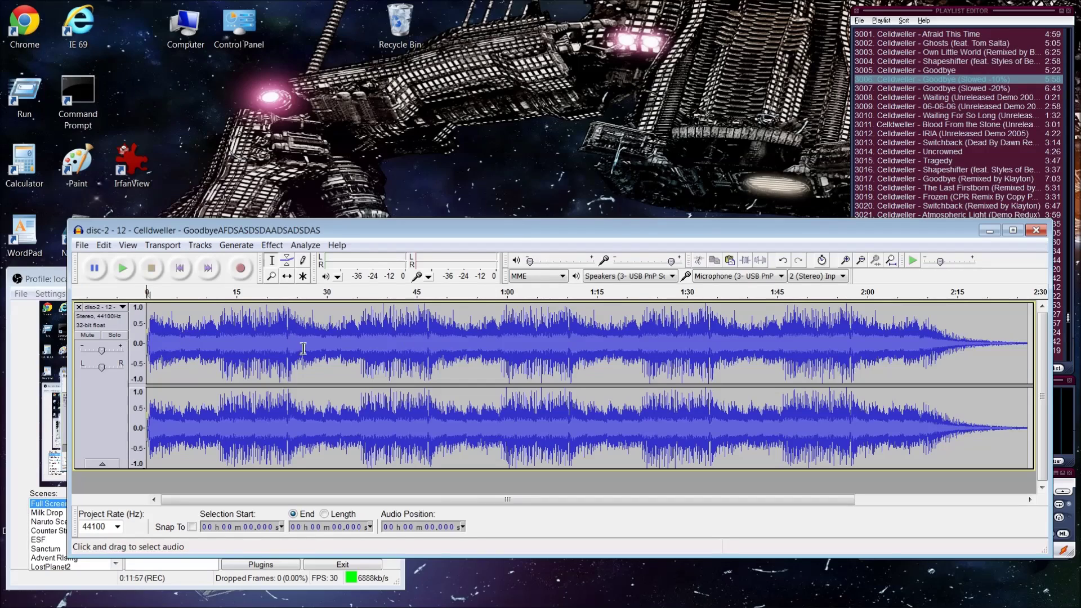
Turn Winamp's volume down to 2%, then set Audacity's output volume to about 0.06
click(999, 107)
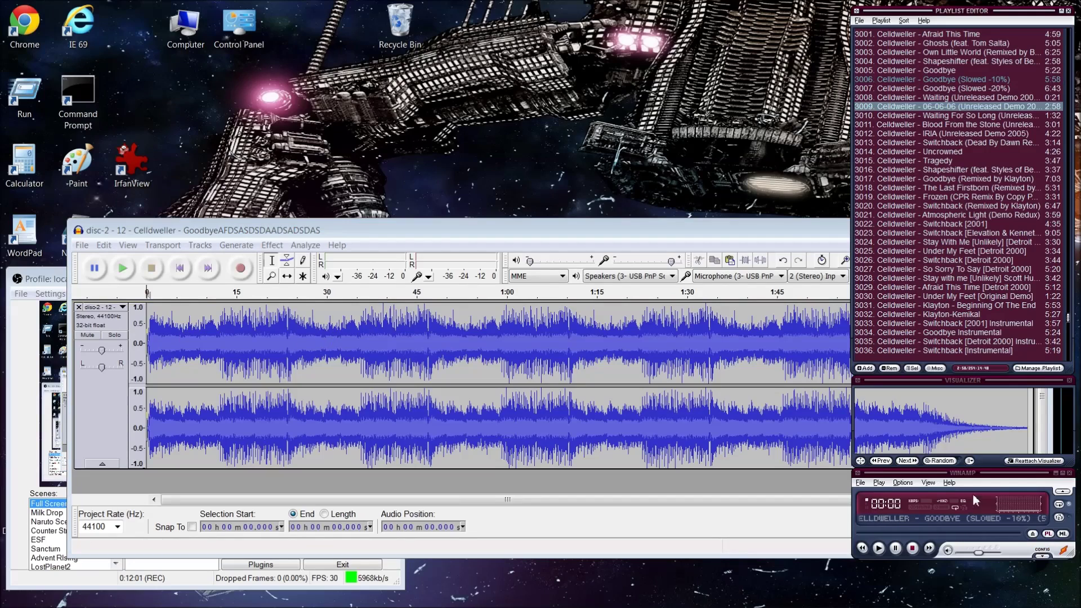
click(978, 552)
drag(977, 555, 960, 559)
click(592, 243)
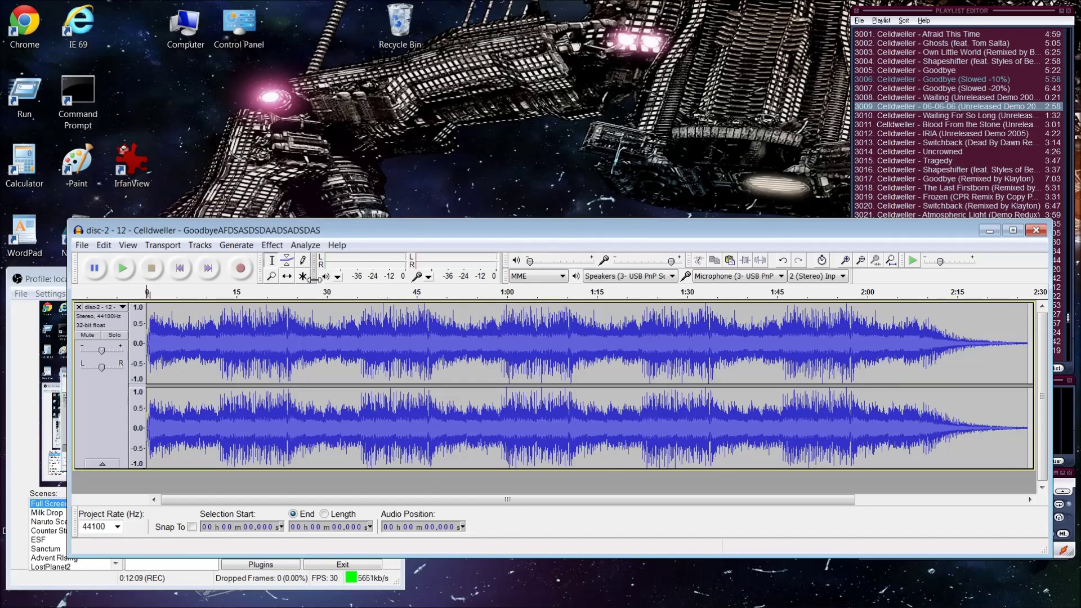
drag(465, 236, 467, 200)
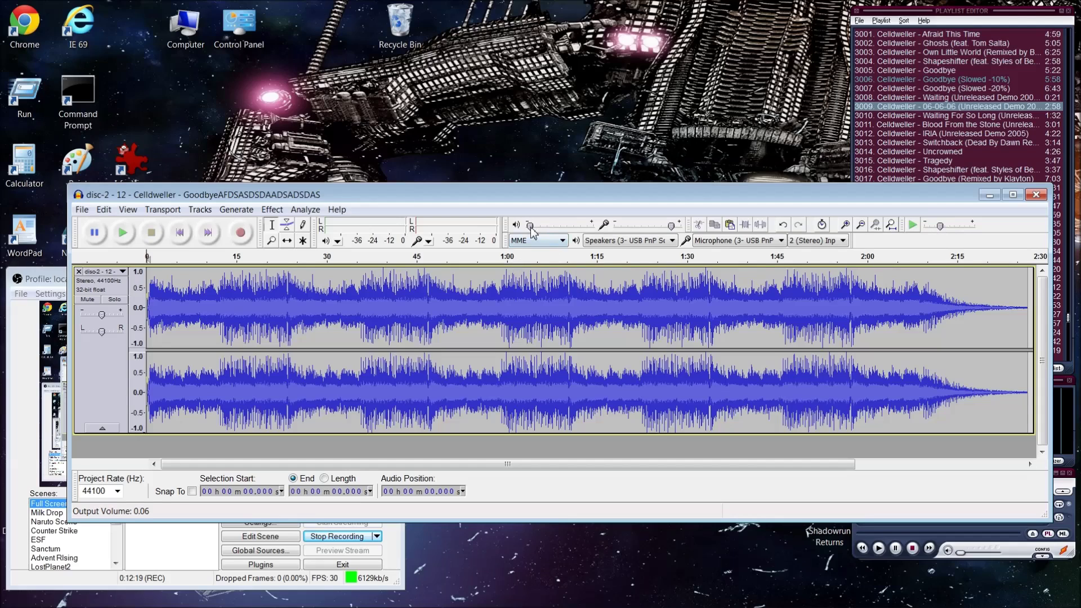
drag(531, 226, 532, 231)
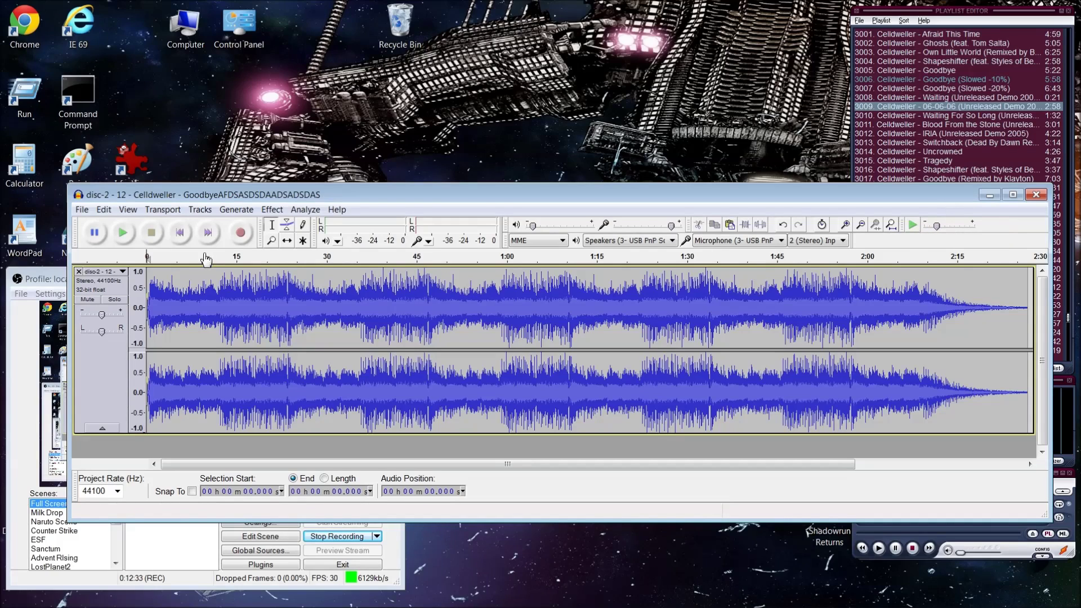
click(123, 234)
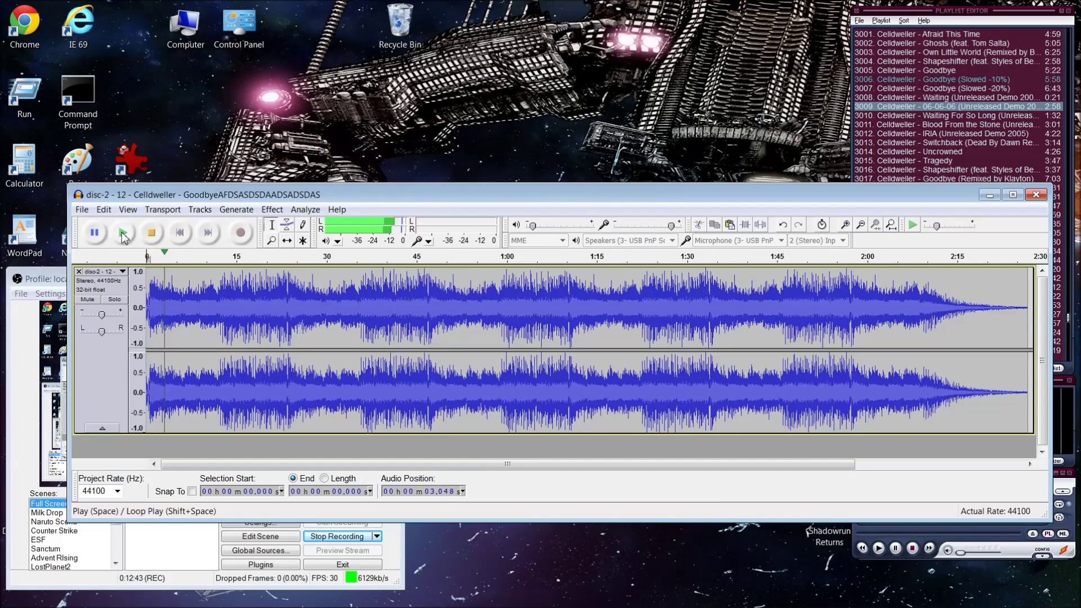
click(52, 279)
click(352, 198)
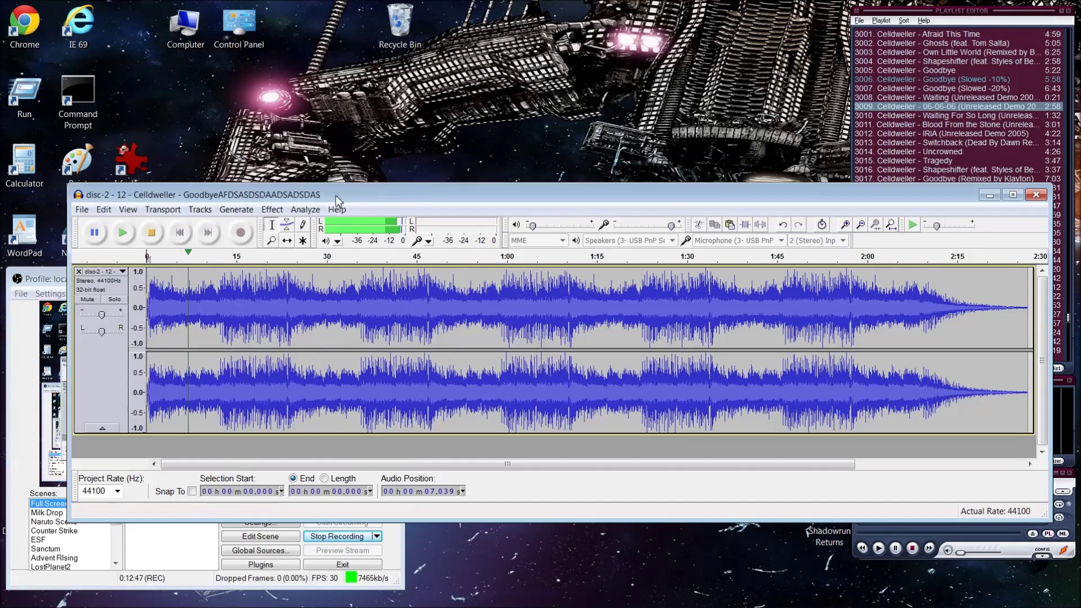
click(153, 234)
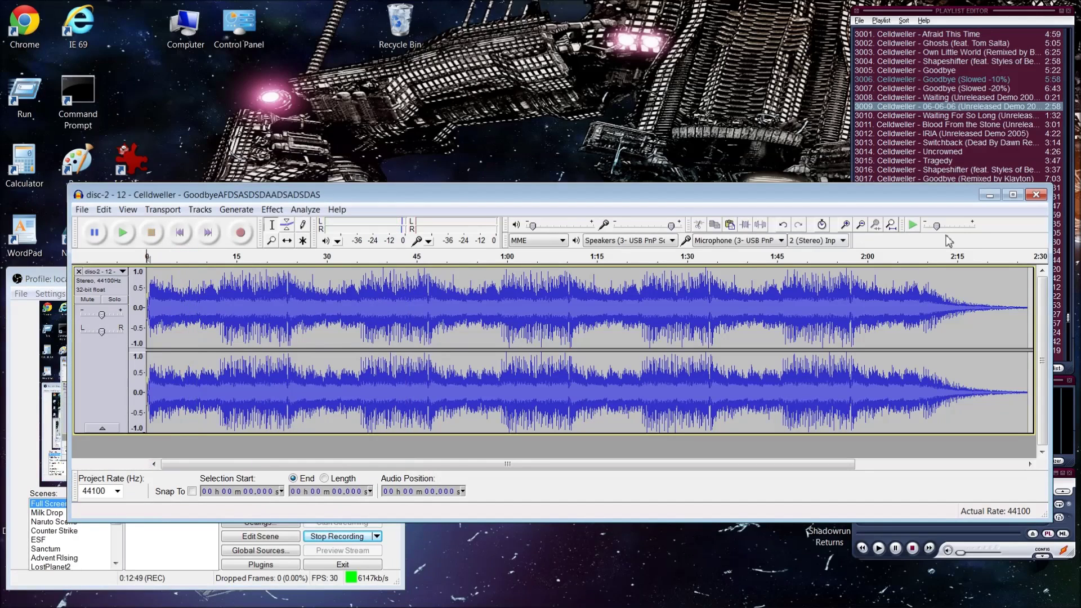
mouse_move(938, 230)
click(911, 226)
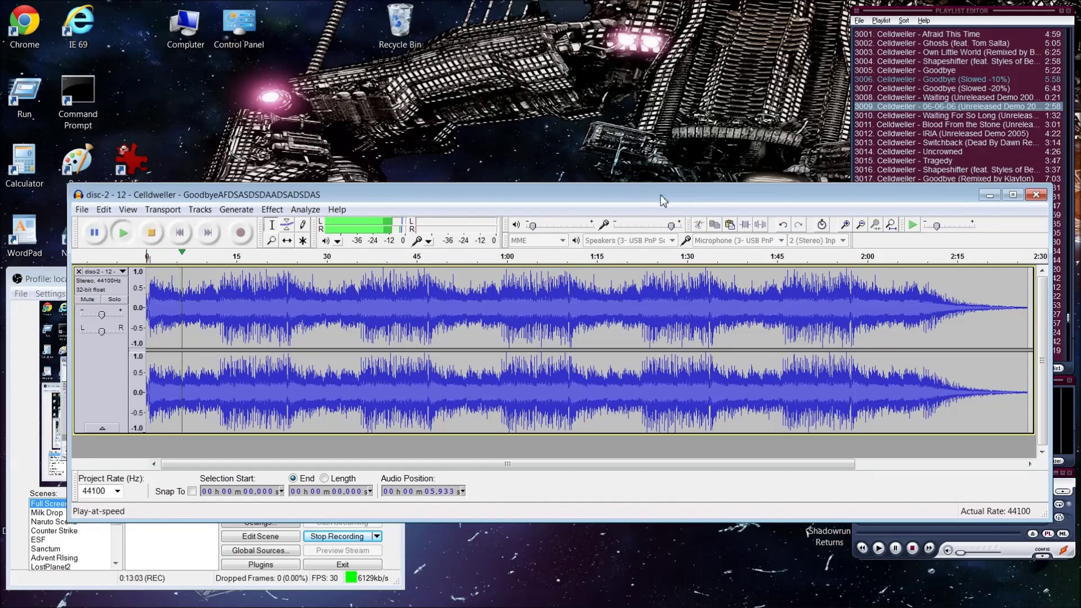
Raise the playback speed above normal and preview the song at that speed, then stop
click(152, 235)
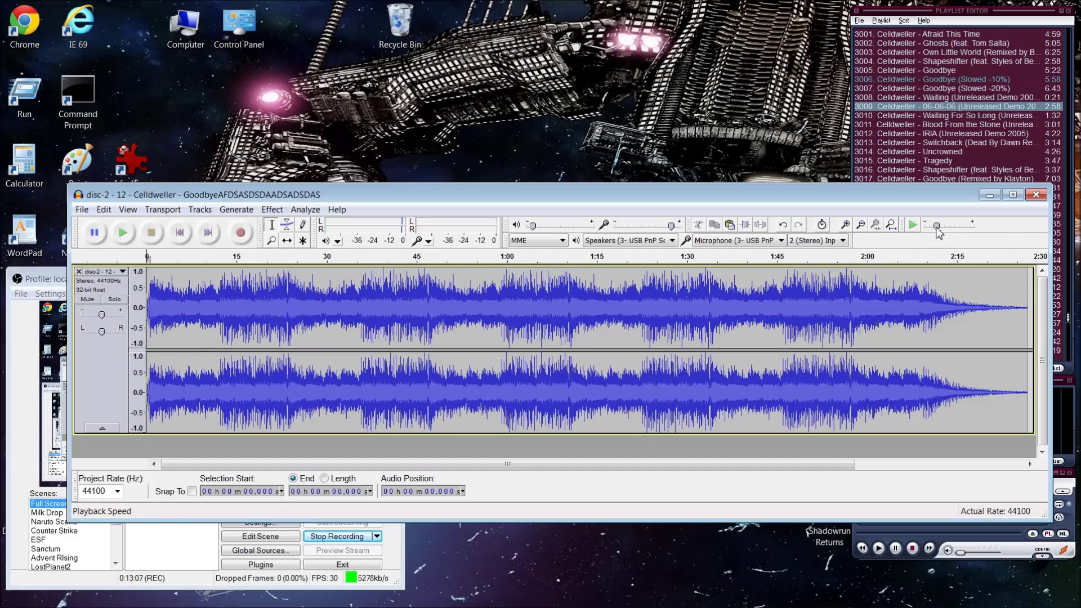
drag(943, 230, 947, 236)
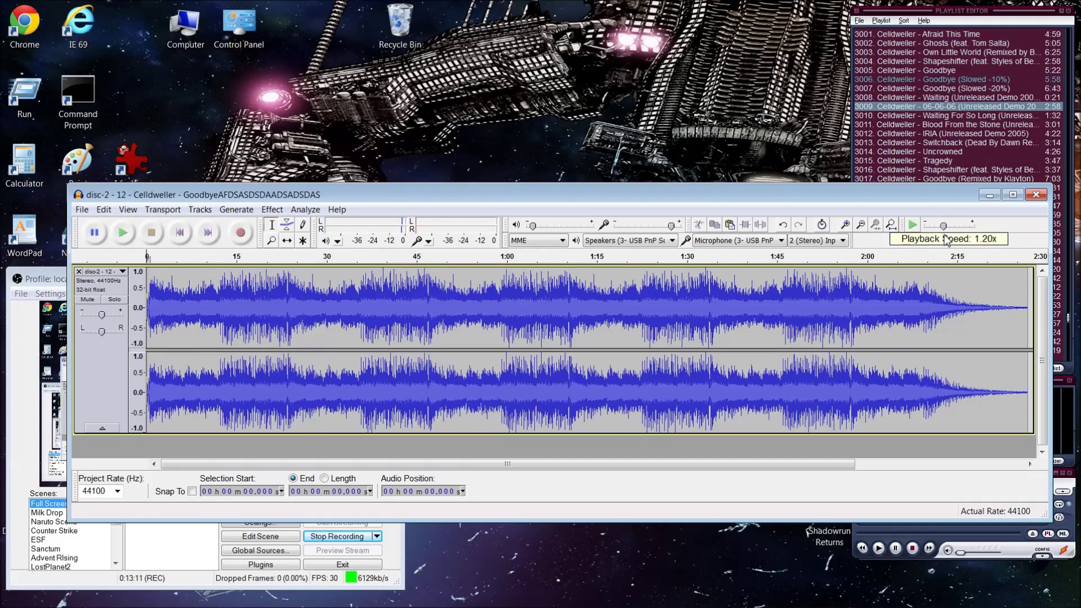
click(912, 225)
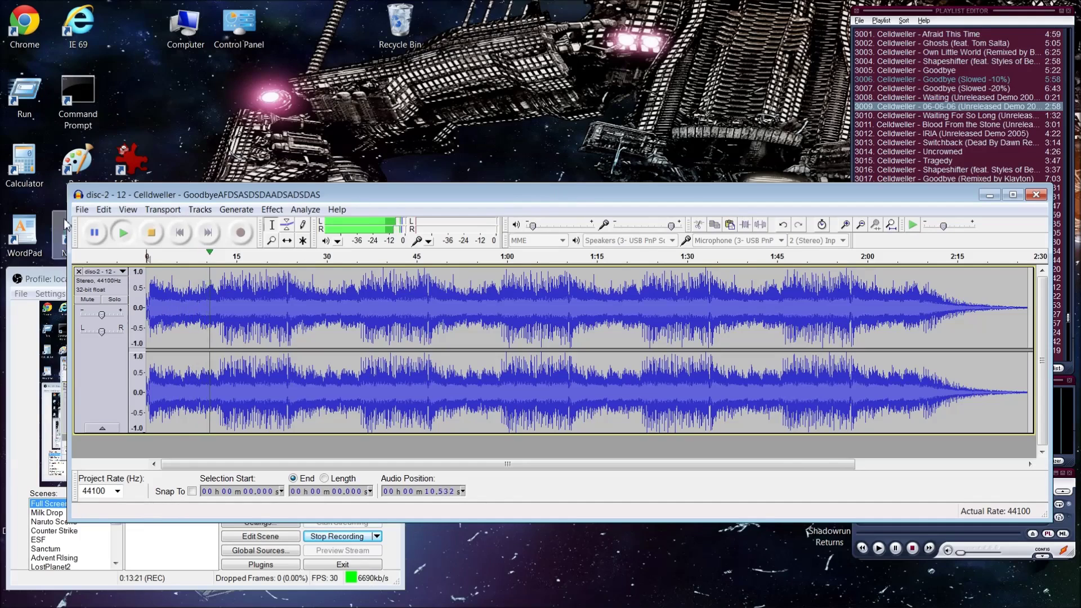
click(151, 233)
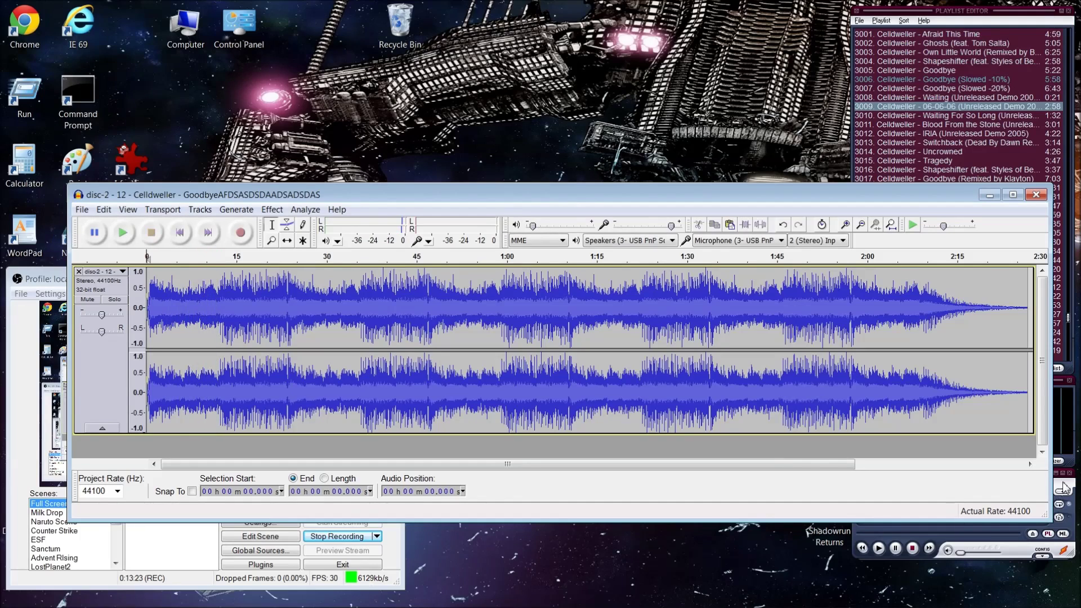
Browse the Goodbye, Goodbye (Slowed -20%) and 06-06-06 entries in the Winamp playlist, then return to Audacity
click(1064, 486)
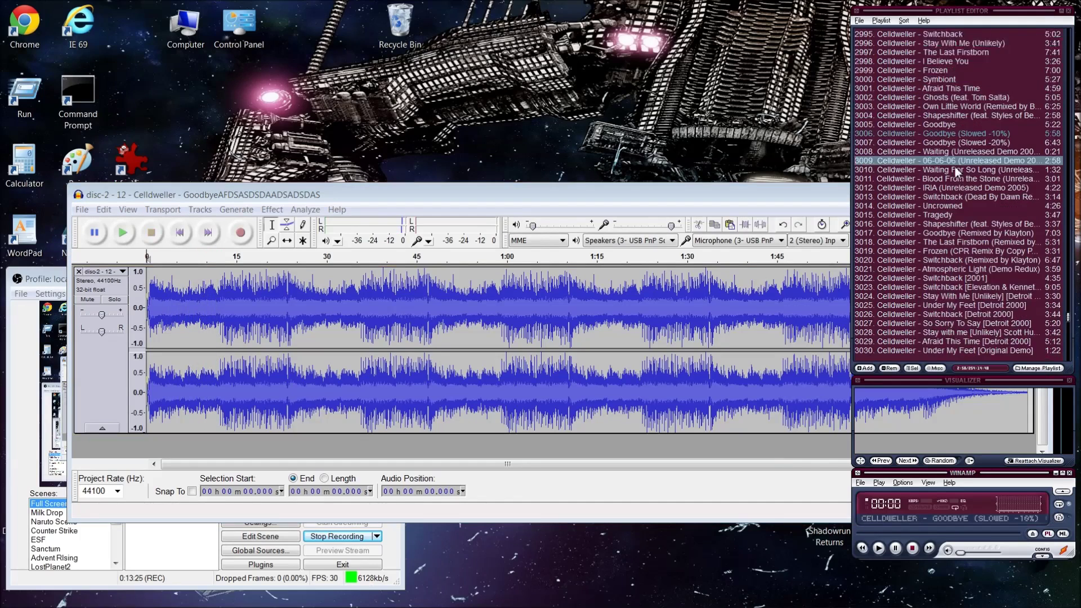
click(927, 142)
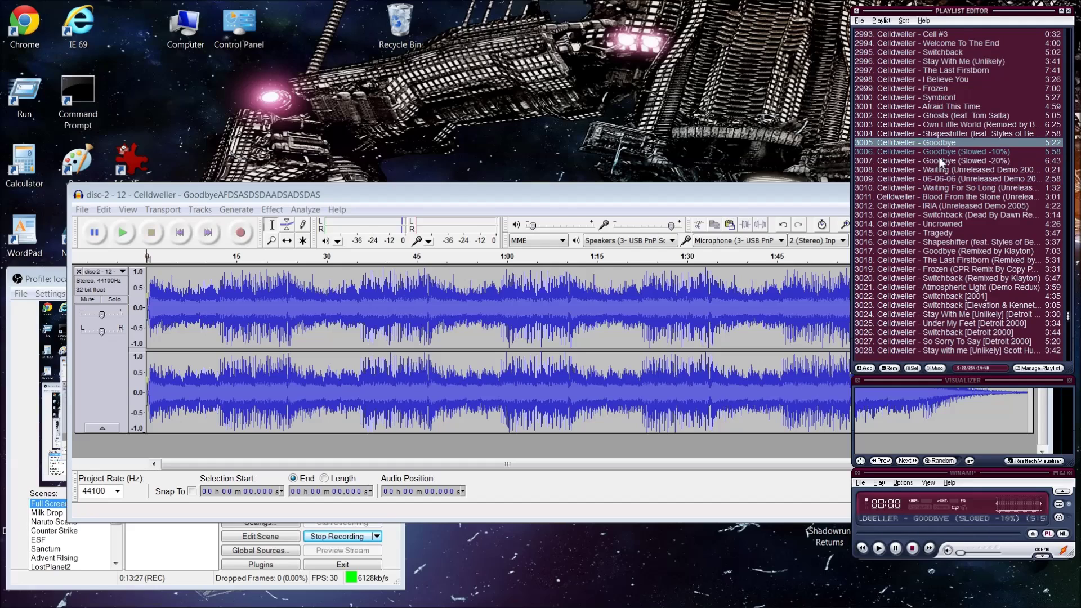
click(943, 162)
scroll(946, 163, down, 1)
click(950, 157)
scroll(951, 162, down, 2)
click(675, 212)
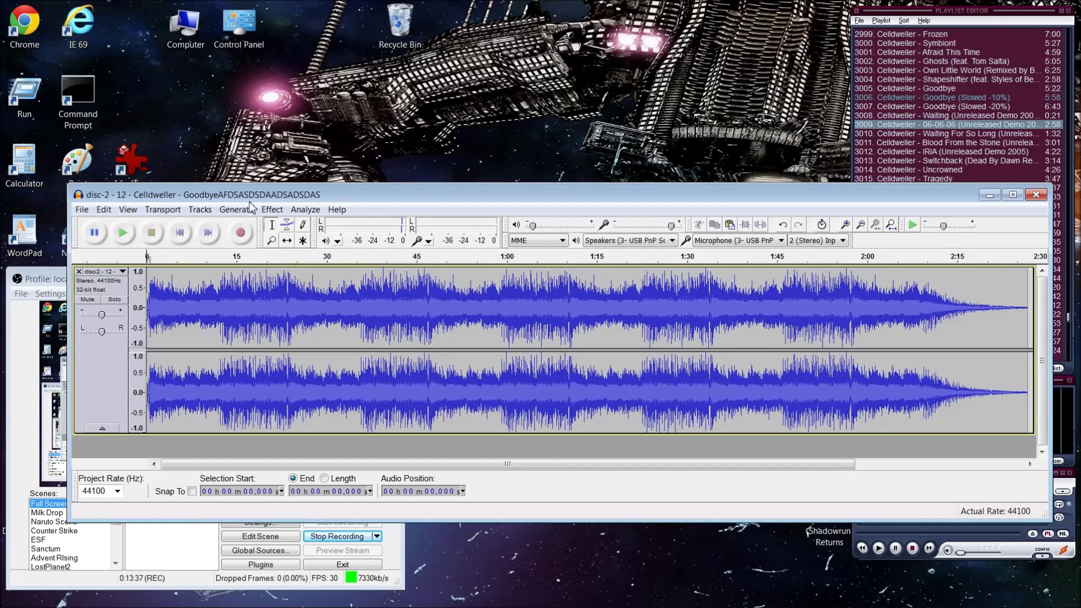
click(272, 210)
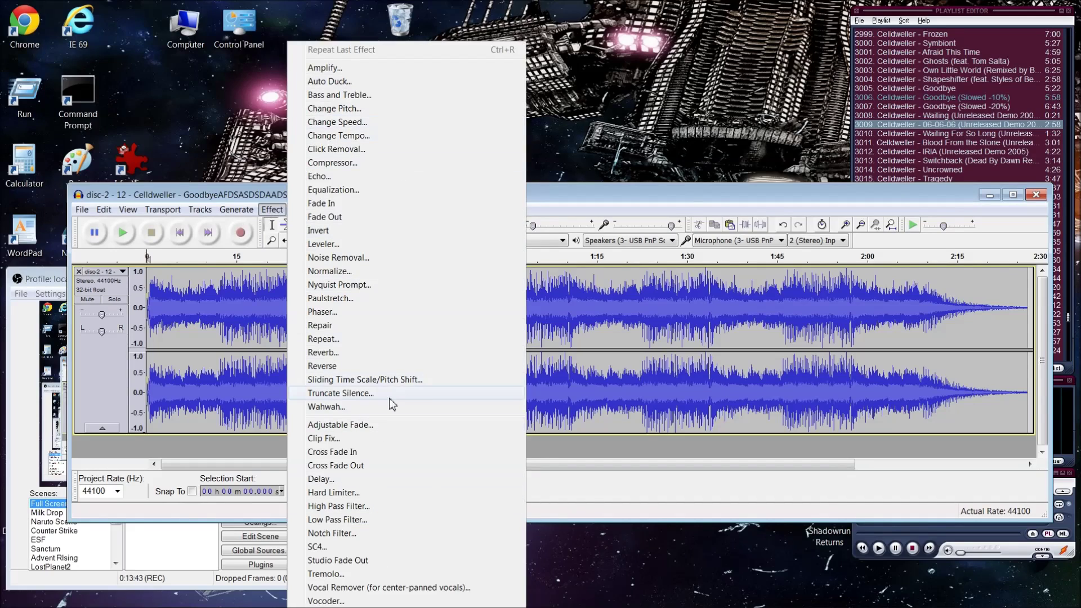
key(Escape)
click(506, 307)
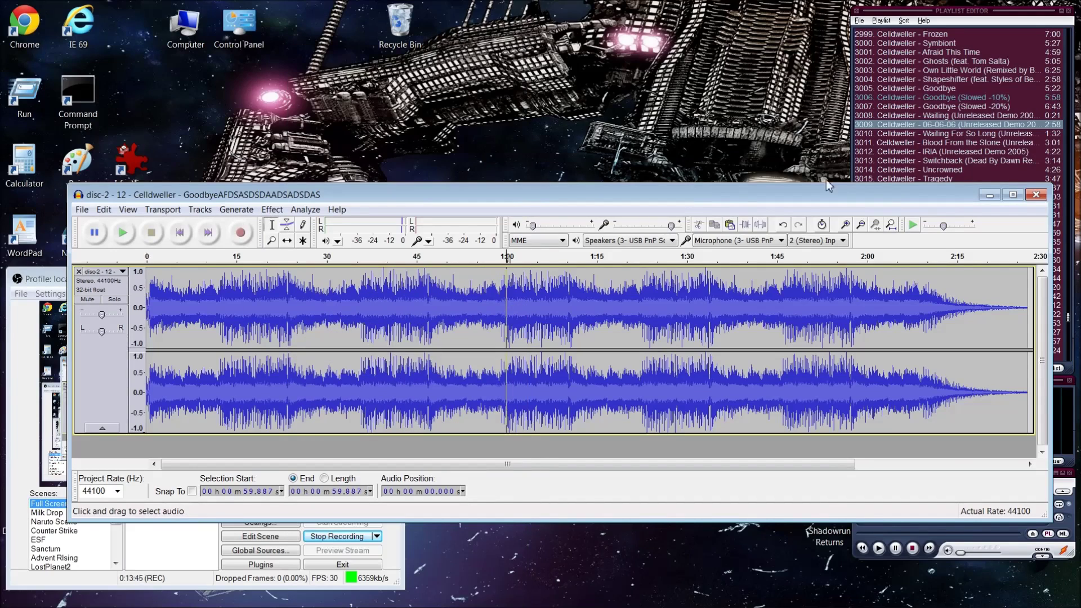
click(846, 225)
click(845, 225)
click(845, 225)
click(846, 225)
click(846, 225)
click(846, 225)
click(845, 225)
click(845, 225)
click(846, 225)
click(845, 225)
click(846, 225)
click(845, 226)
click(773, 311)
click(845, 226)
click(846, 225)
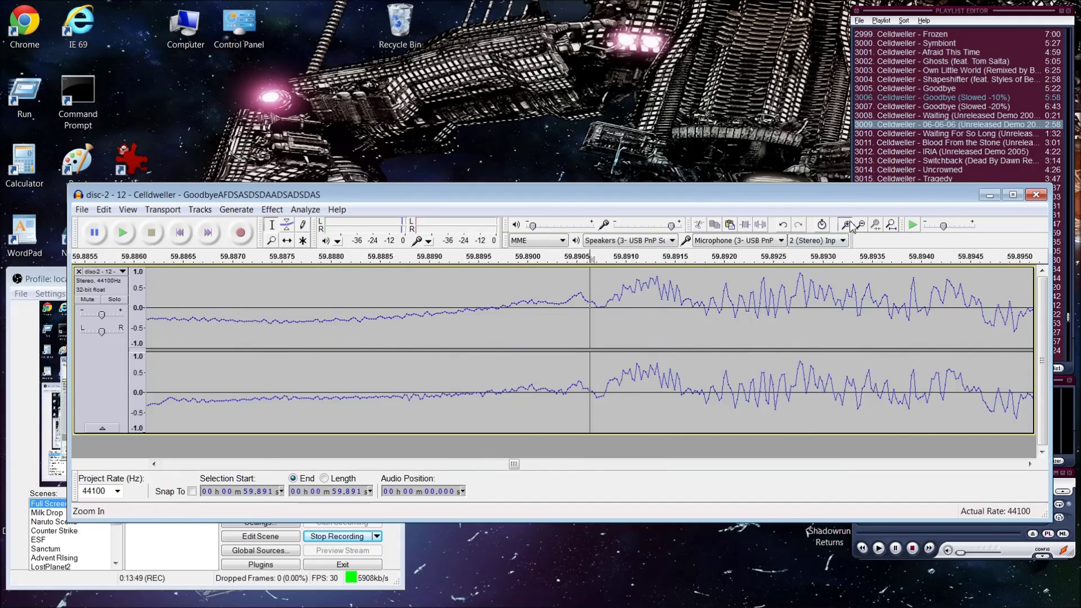
click(845, 225)
click(845, 225)
click(846, 225)
drag(710, 311, 837, 305)
click(839, 306)
drag(564, 304, 743, 307)
click(816, 307)
click(861, 225)
click(861, 225)
click(862, 225)
click(862, 225)
click(861, 225)
click(862, 226)
click(861, 225)
click(861, 225)
click(861, 225)
click(861, 225)
click(862, 225)
click(861, 225)
click(862, 225)
click(861, 225)
click(862, 225)
click(861, 225)
Apply Truncate Silence with 1 ms minimum and maximum duration, 4:1 compression and -40 dB threshold
key(ctrl+f)
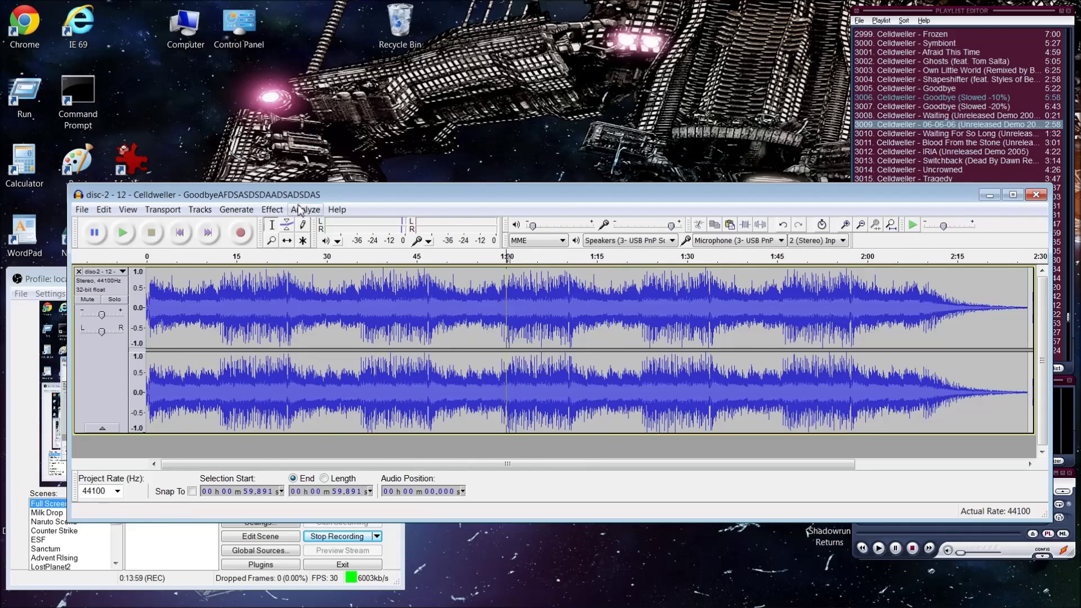
click(272, 209)
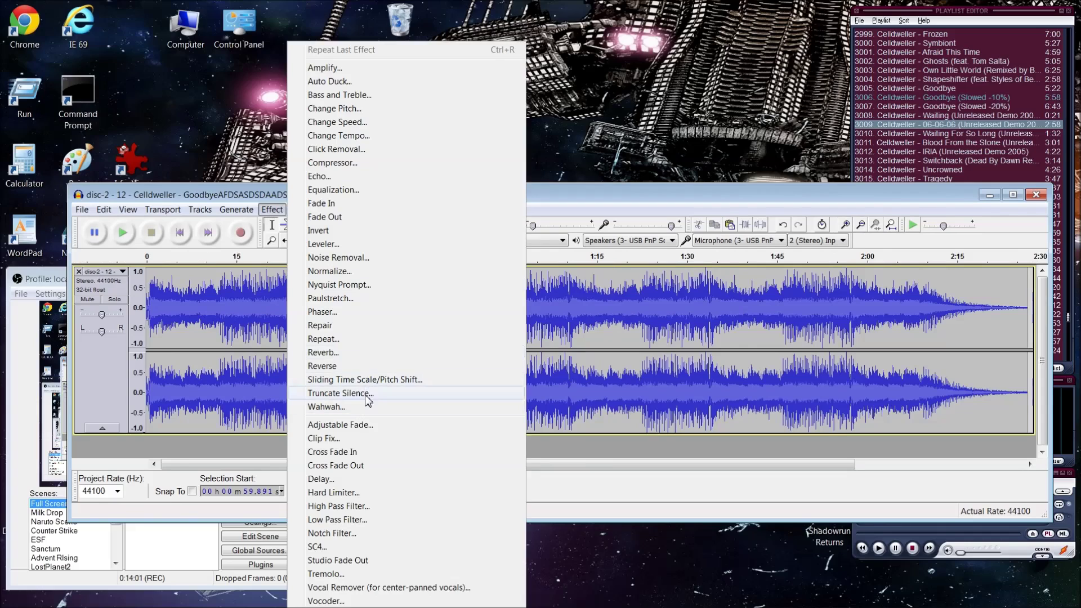
click(338, 393)
click(545, 331)
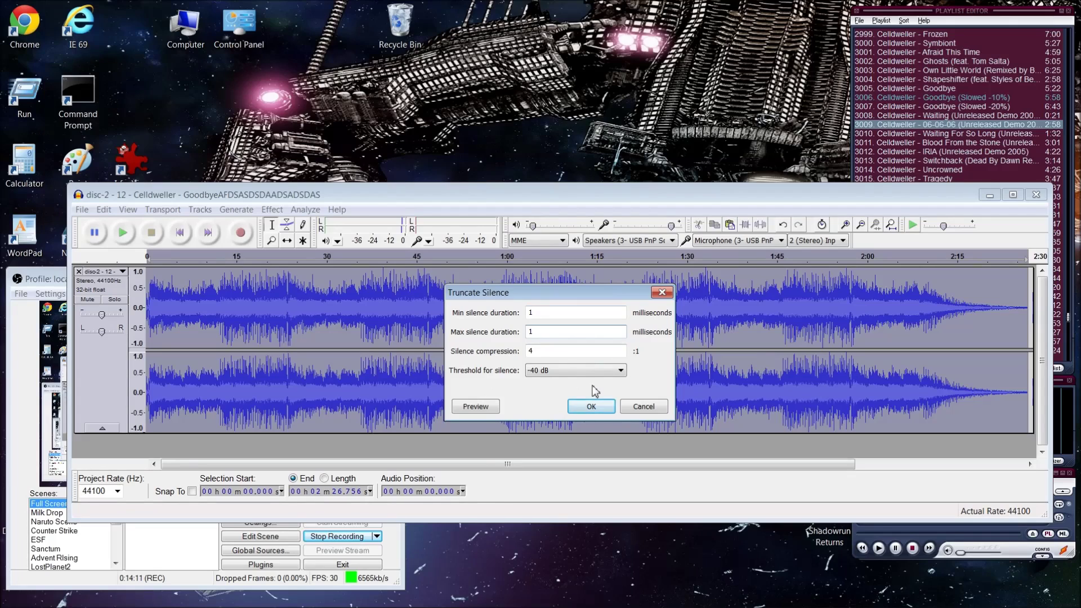
click(660, 293)
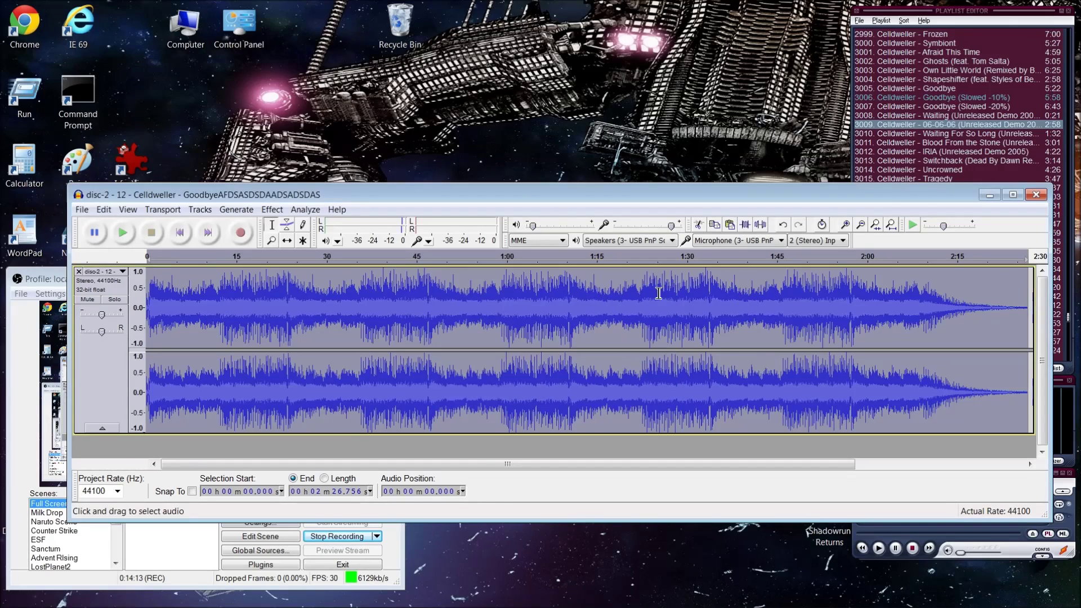
click(271, 209)
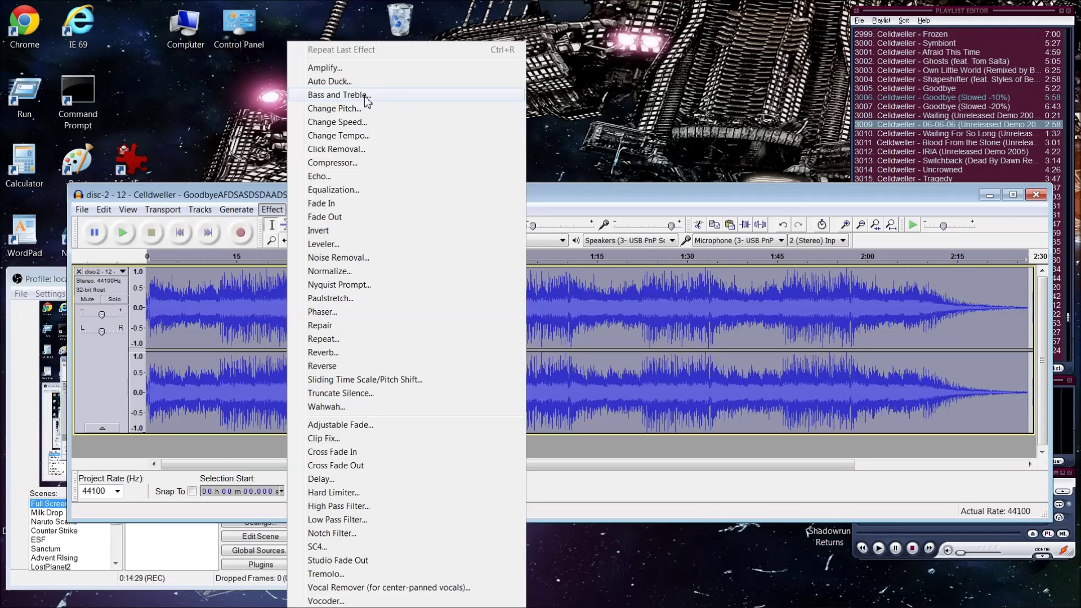
Reshape the song's volume envelope with the Envelope tool, then zoom in on the waveform
click(630, 153)
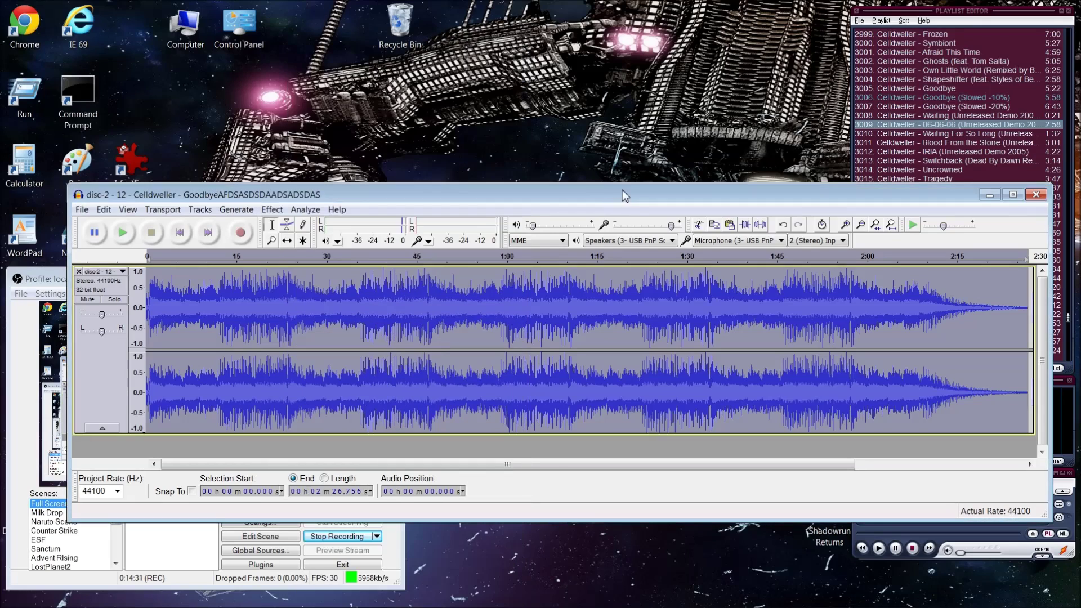
click(286, 224)
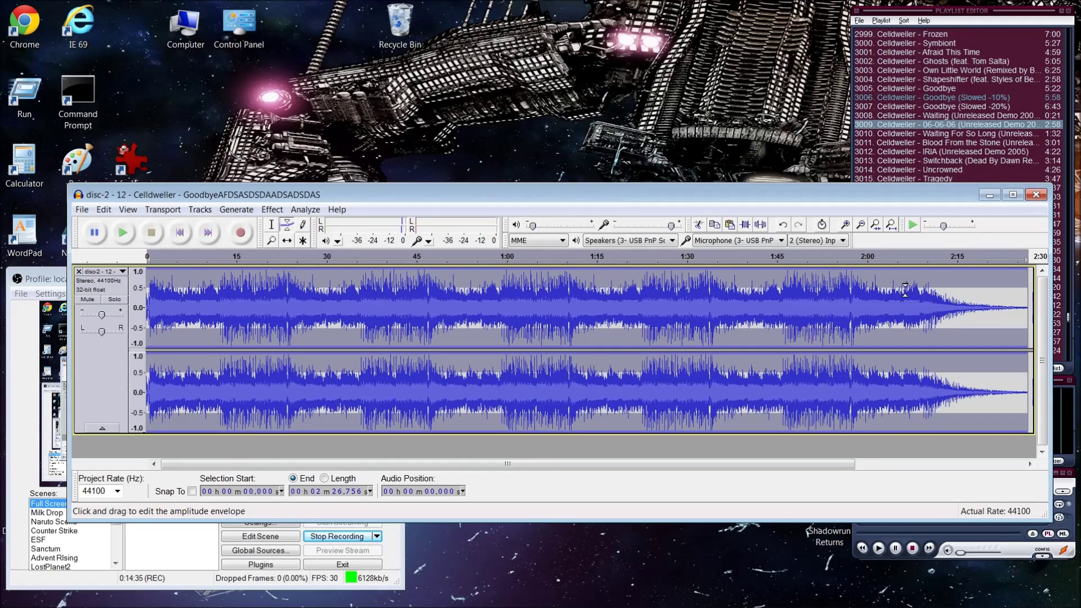
click(860, 225)
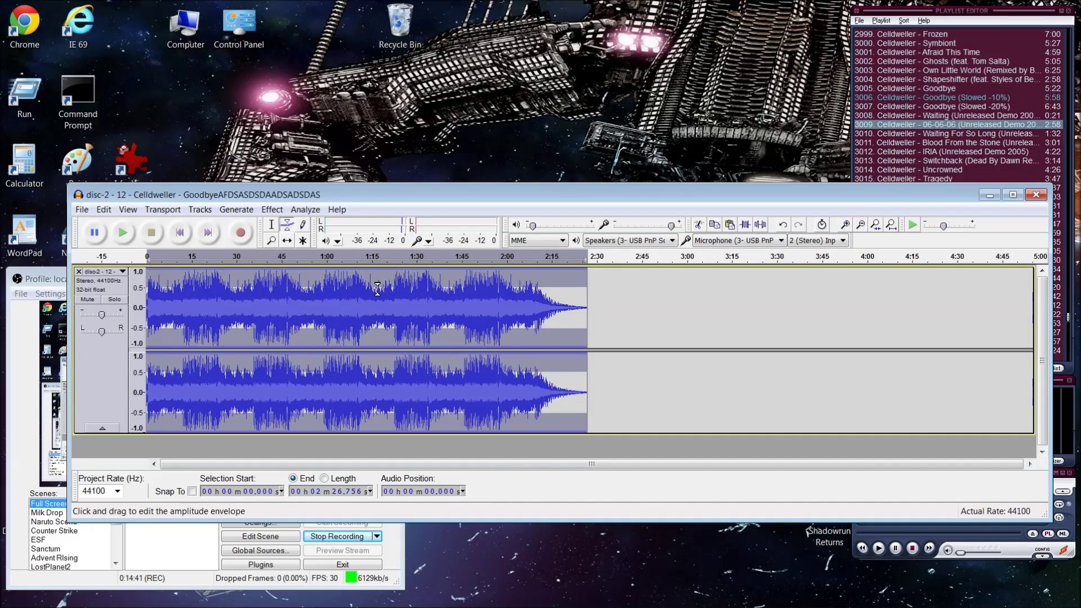
mouse_move(377, 287)
mouse_down()
mouse_move(369, 307)
mouse_move(375, 273)
mouse_up()
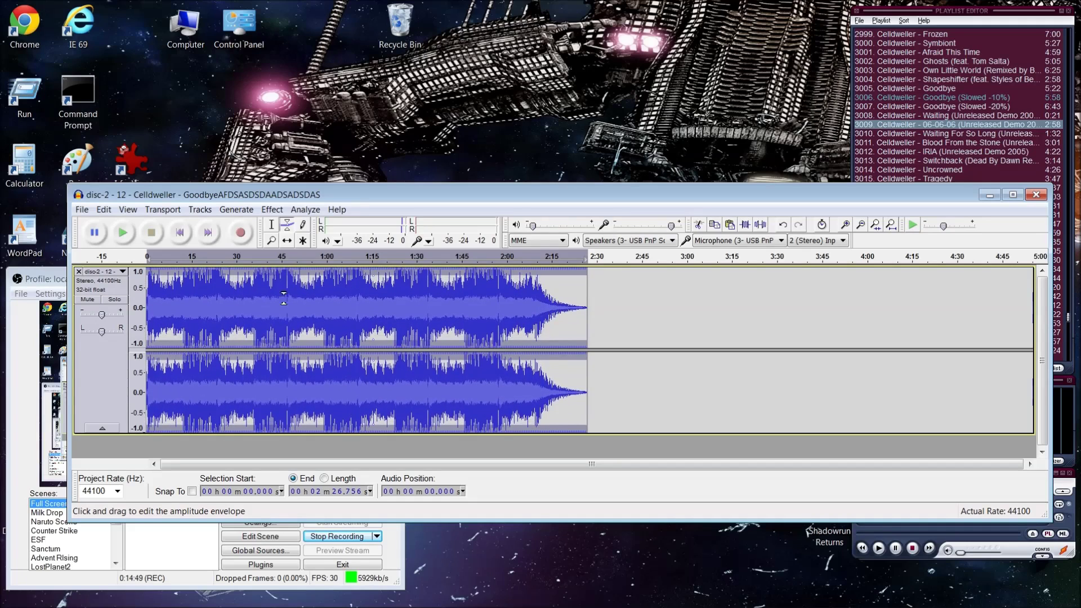
mouse_move(105, 321)
drag(378, 276, 429, 271)
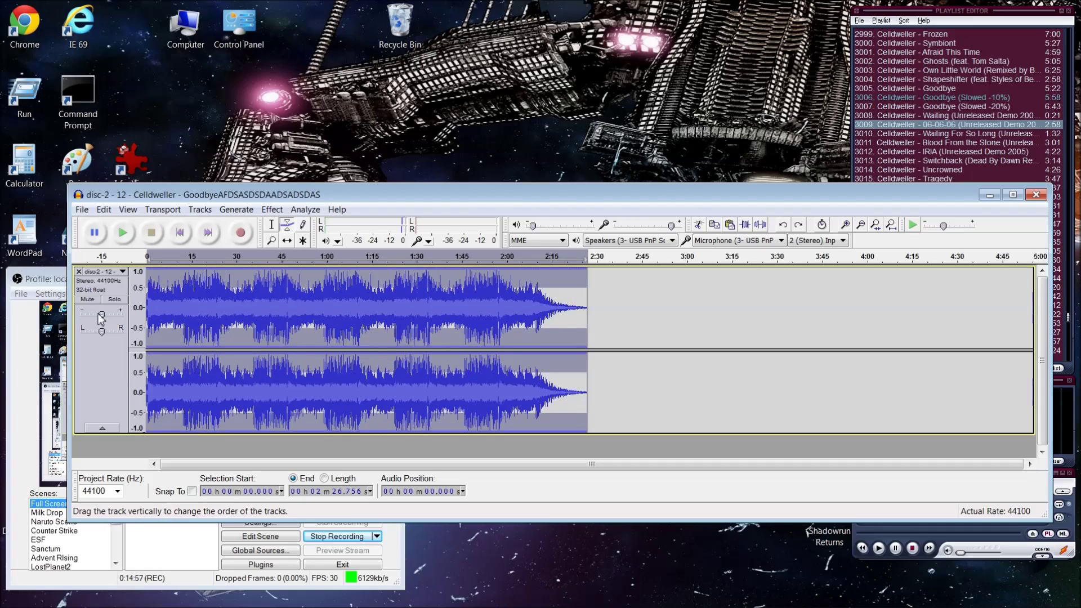
mouse_move(102, 317)
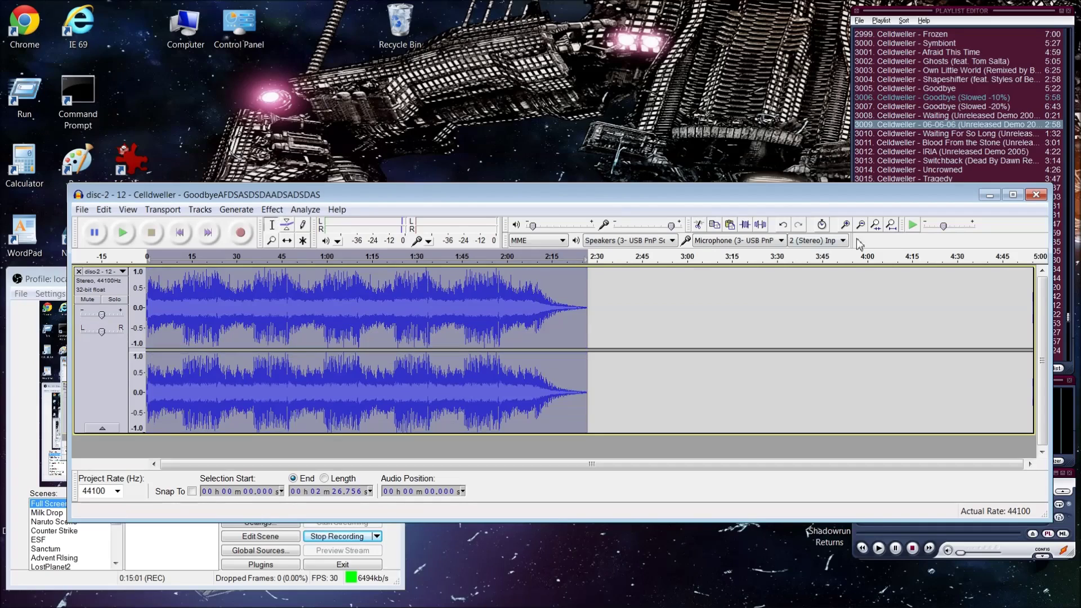
click(846, 225)
click(845, 226)
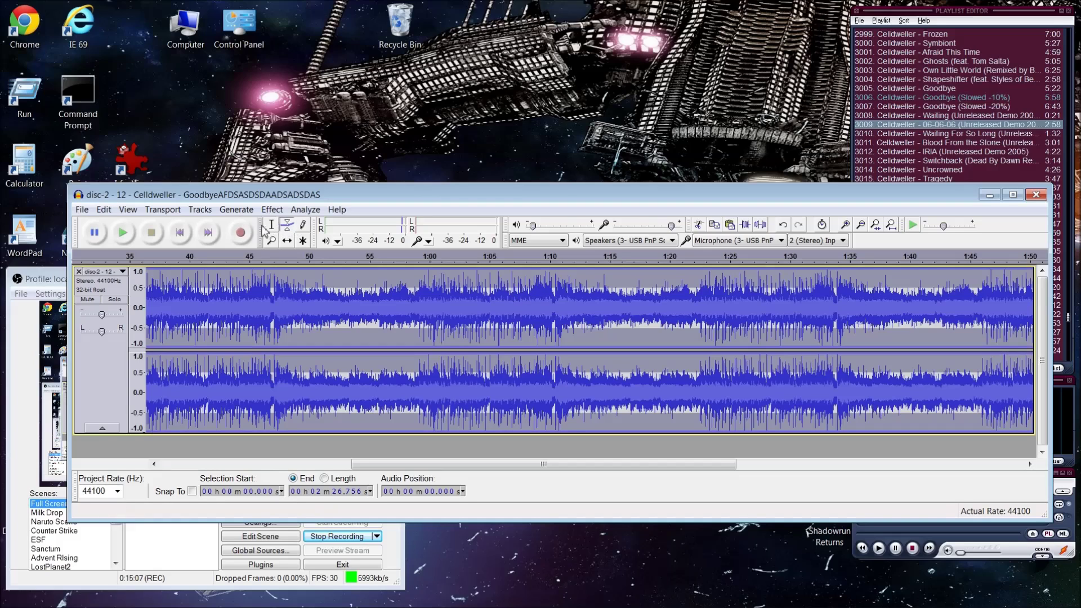
Slow the song by about 8% with Change Speed, stretching it to roughly 2:43
click(303, 278)
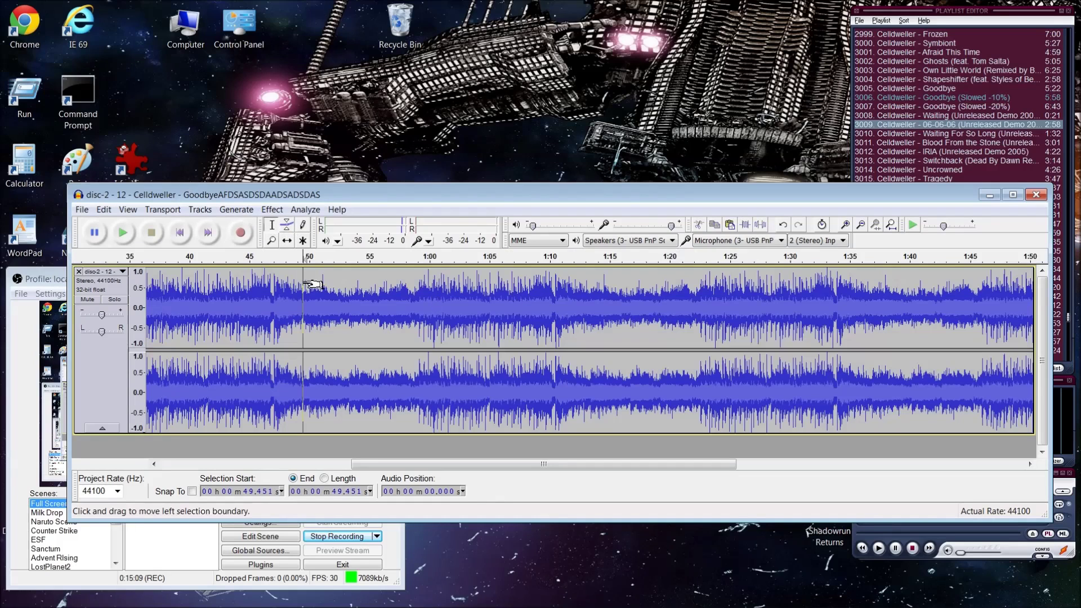
click(272, 210)
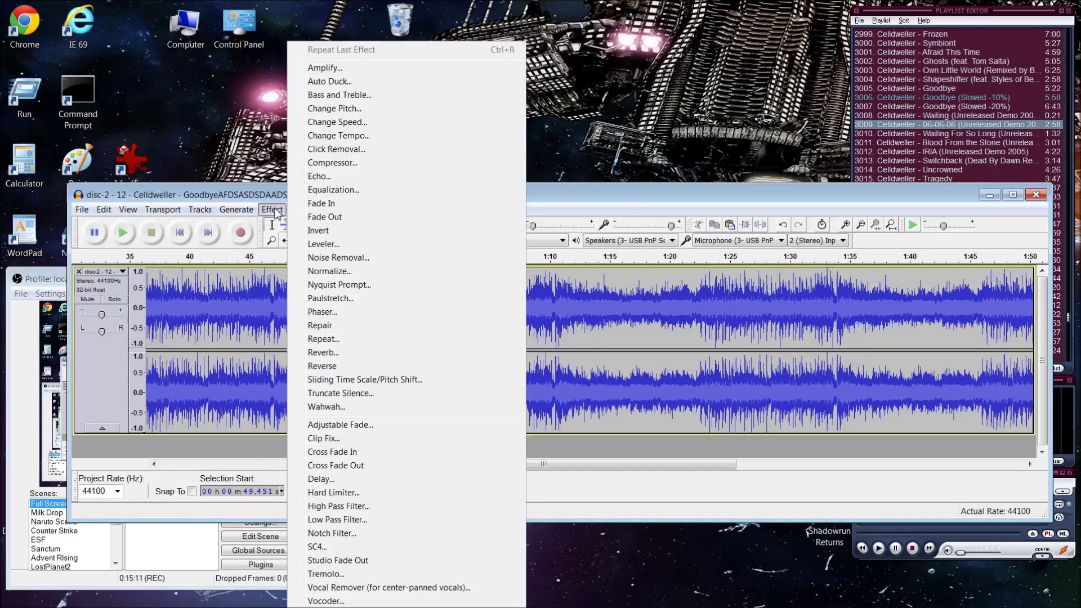
click(363, 122)
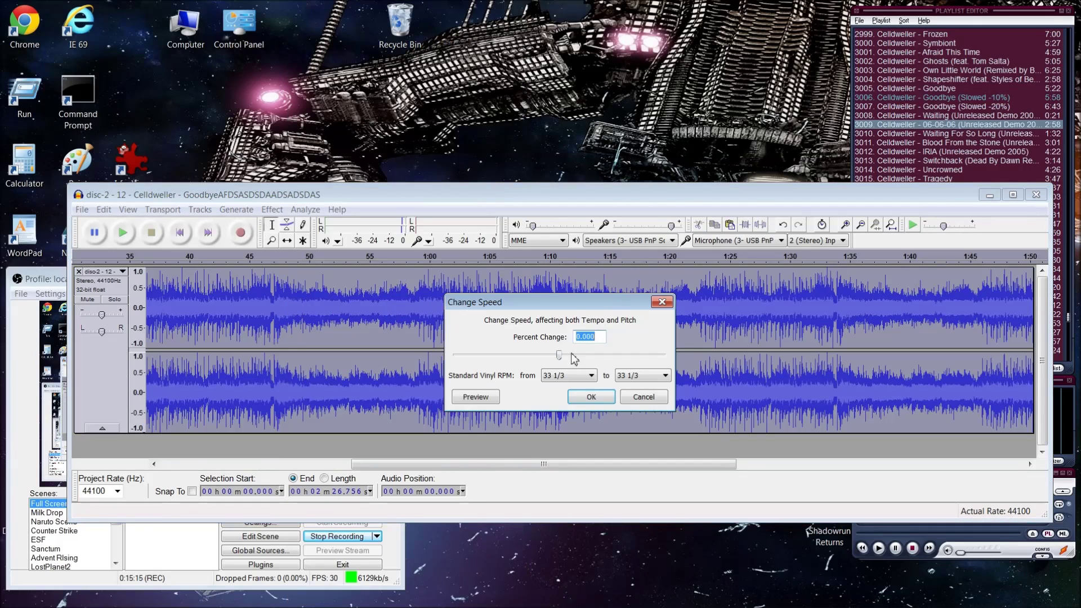
drag(562, 355, 551, 363)
click(589, 397)
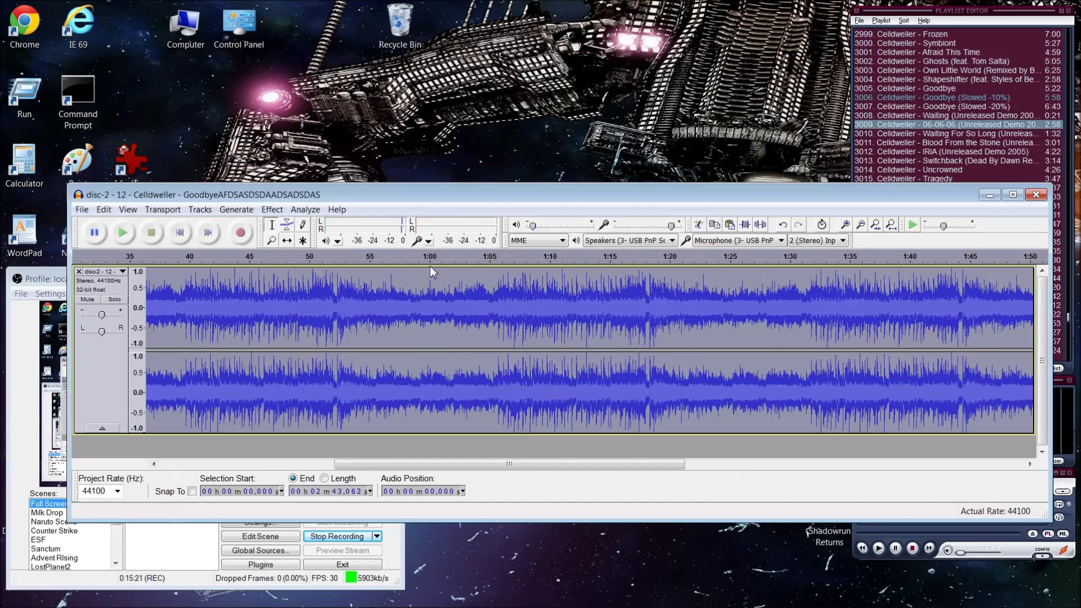
click(861, 224)
click(861, 224)
click(425, 328)
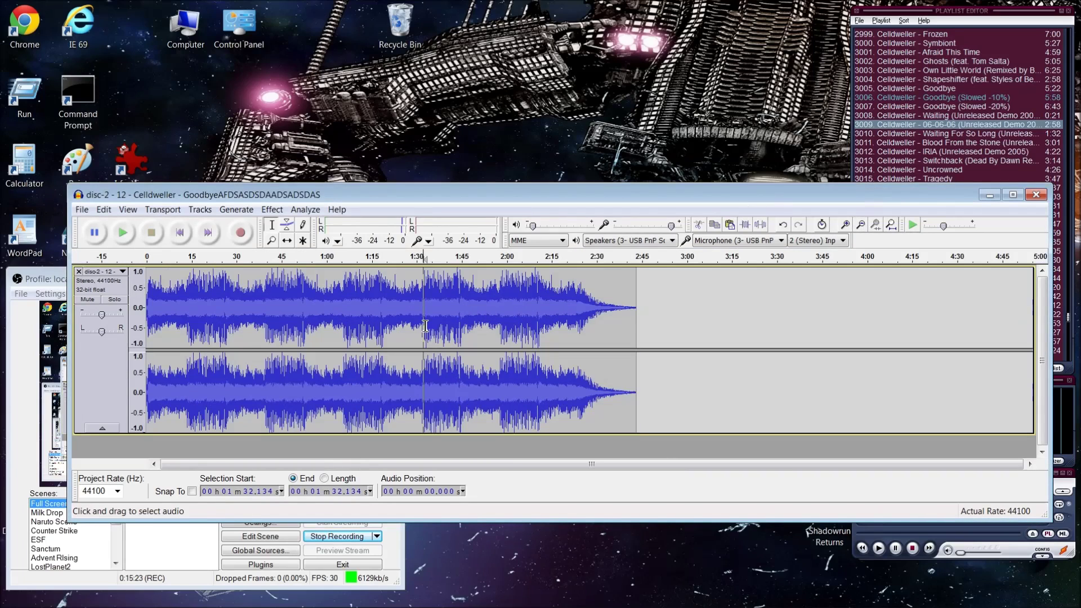
click(81, 211)
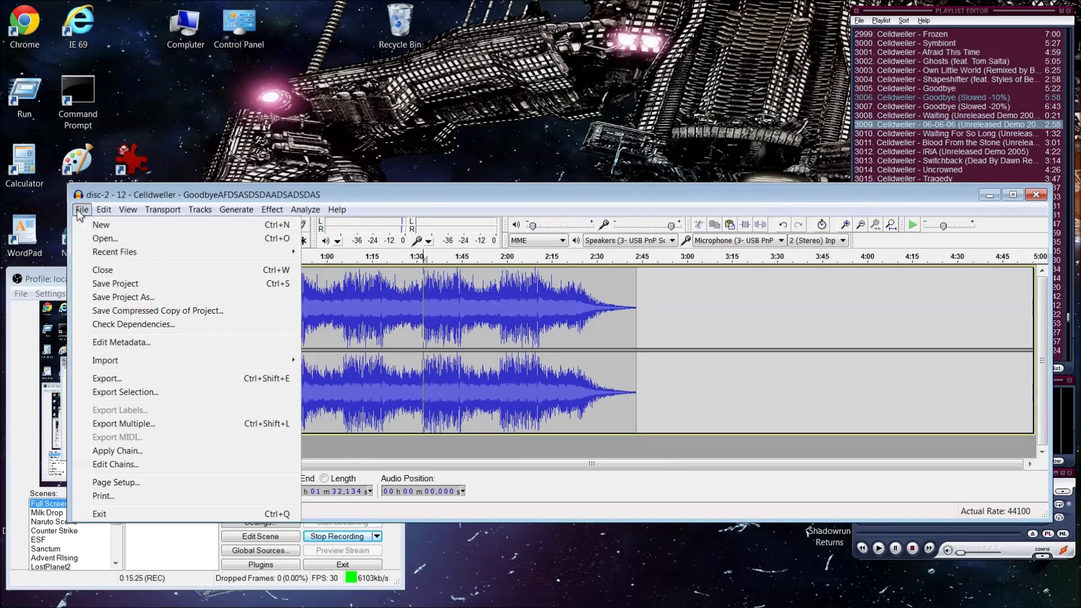
Export the slowed song as a 128 Kbps MP3, overwriting the existing Goodbye file in Disk 2
click(106, 379)
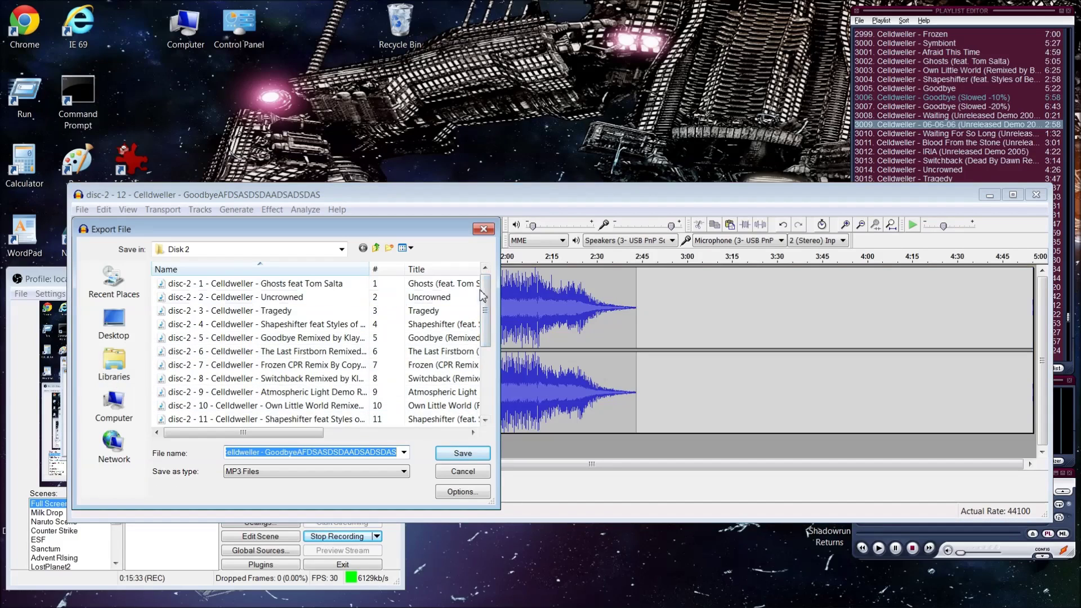
scroll(483, 296, down, 2)
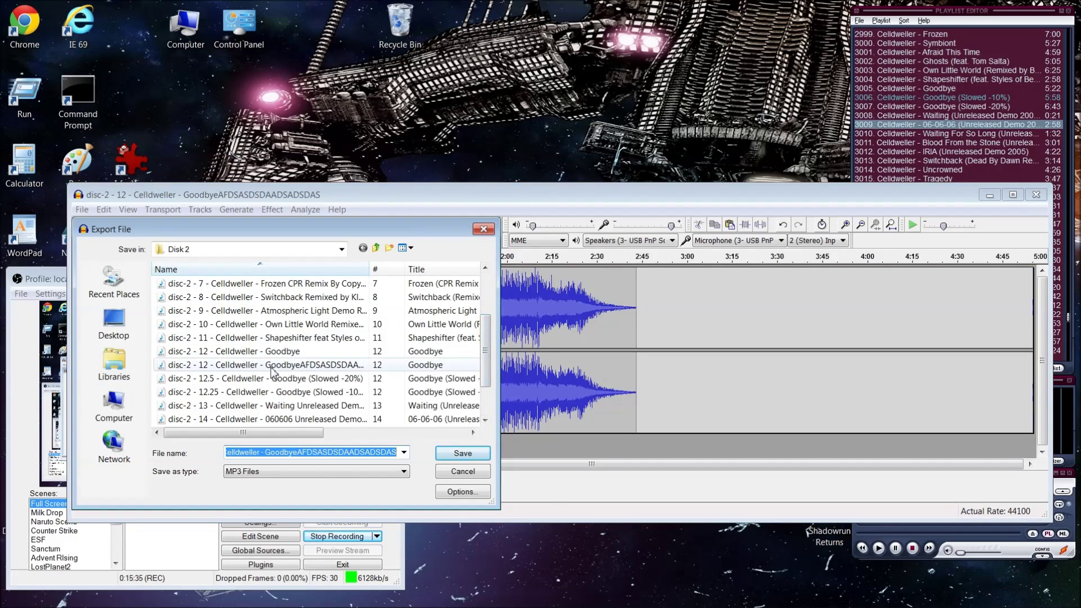
double_click(290, 367)
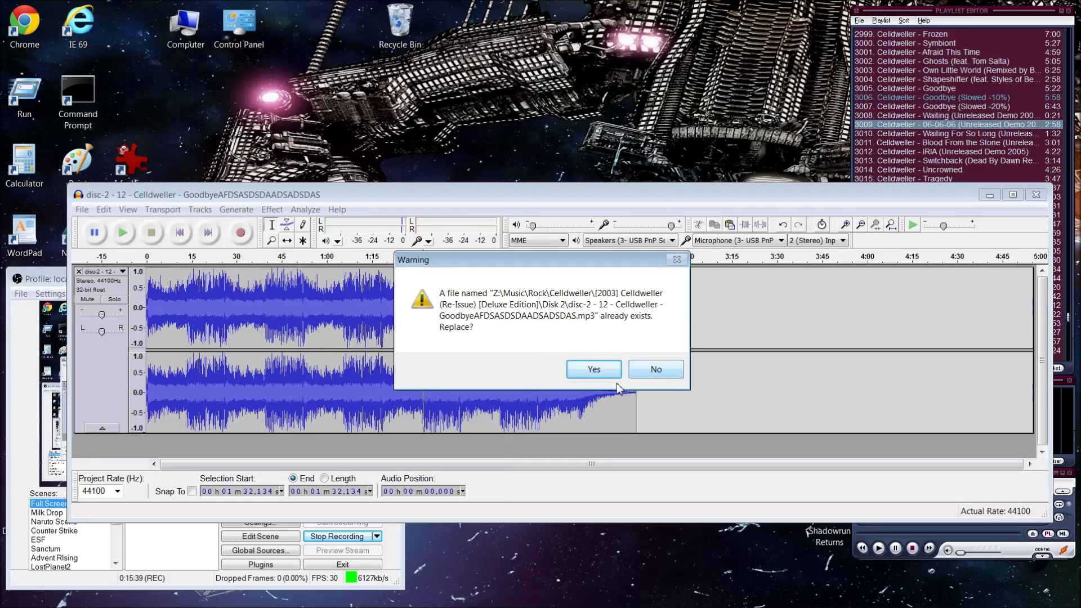
click(592, 371)
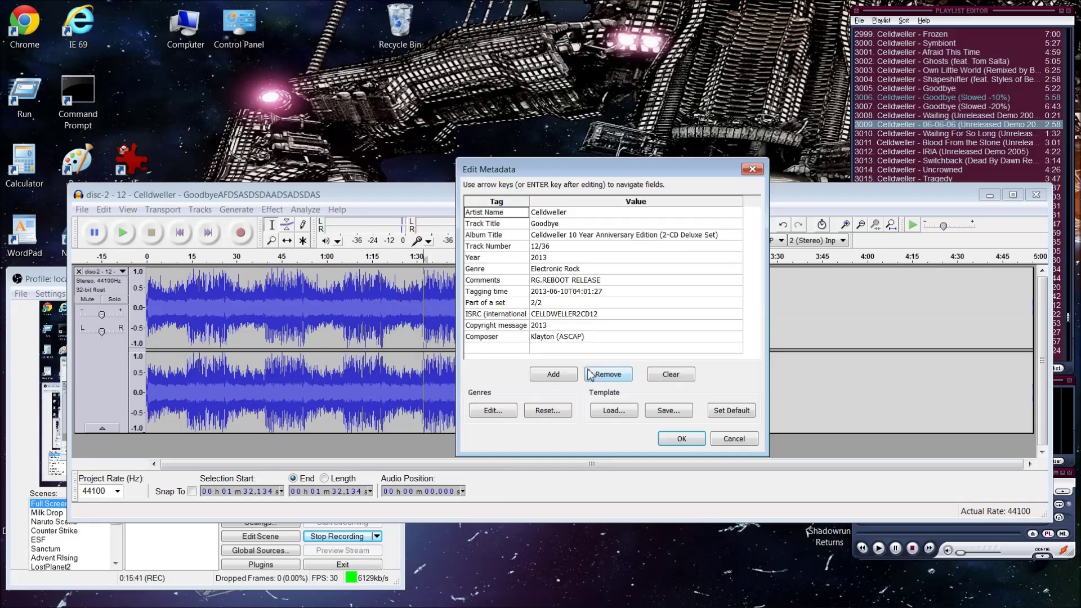
click(677, 438)
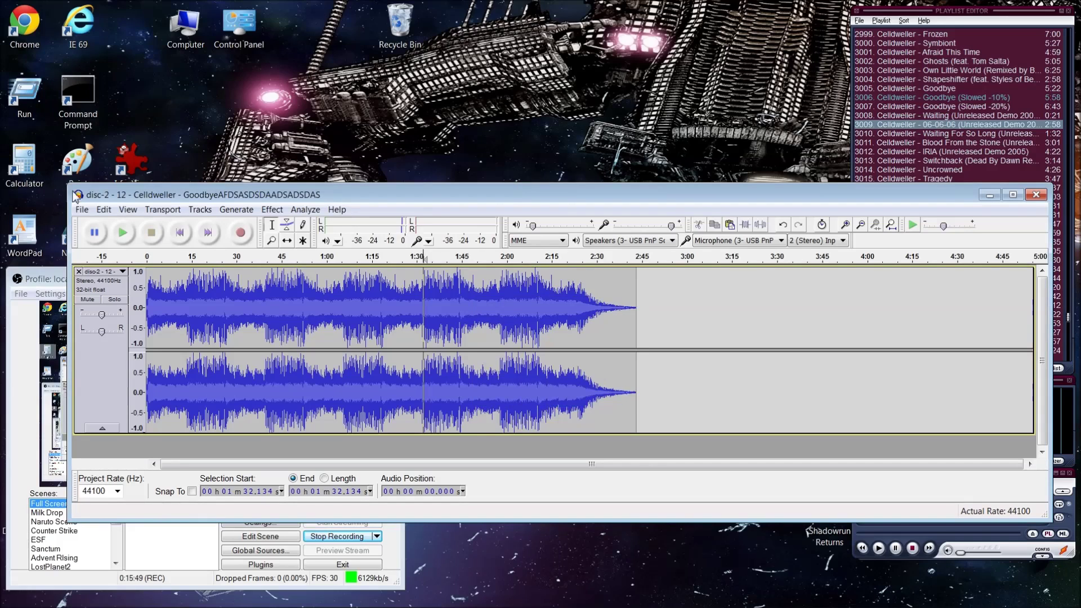
click(963, 21)
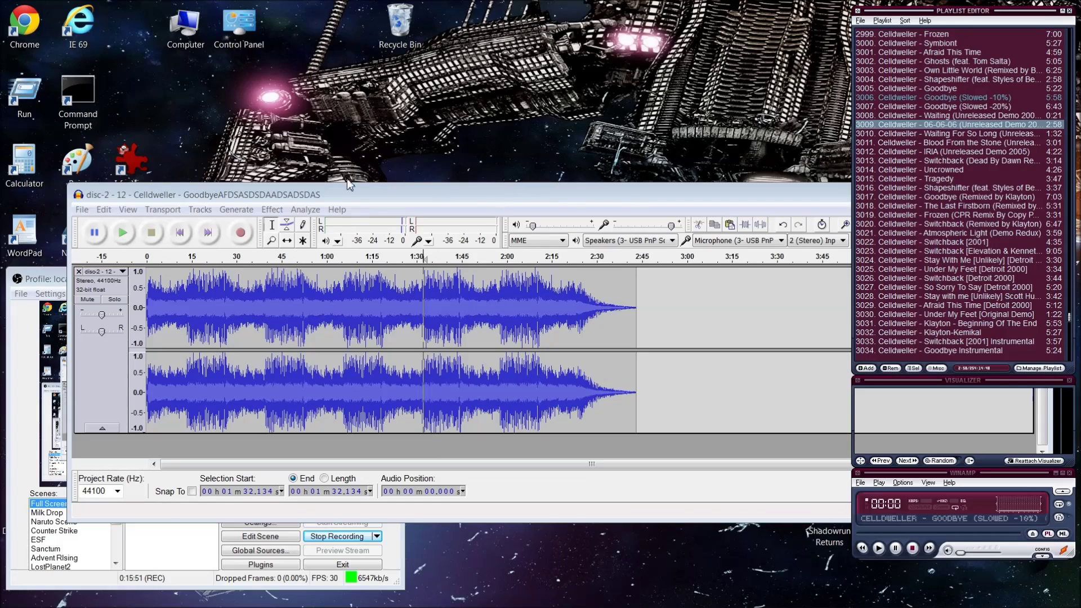
Change the exported MP3's Title tag to 'Goodbye video' in its file Properties
click(79, 210)
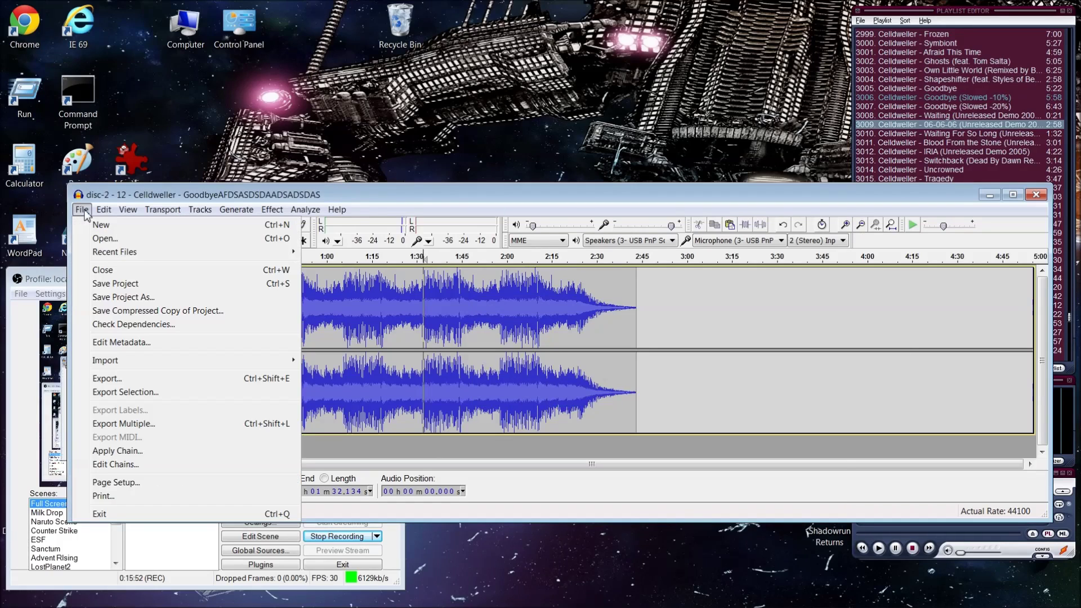
click(89, 239)
scroll(484, 304, down, 3)
click(295, 351)
right_click(295, 352)
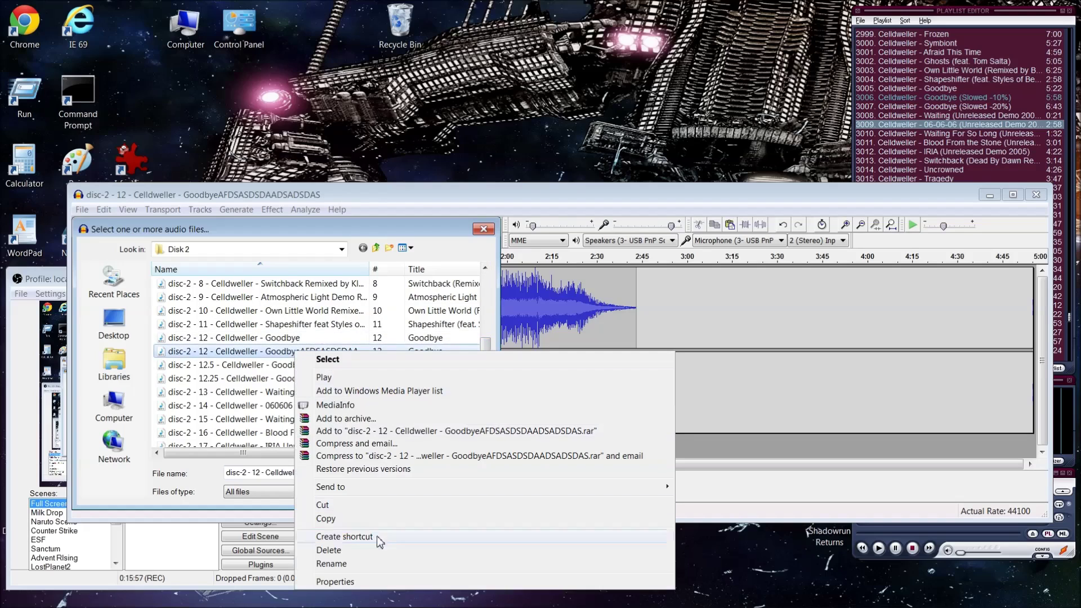
click(360, 583)
click(390, 288)
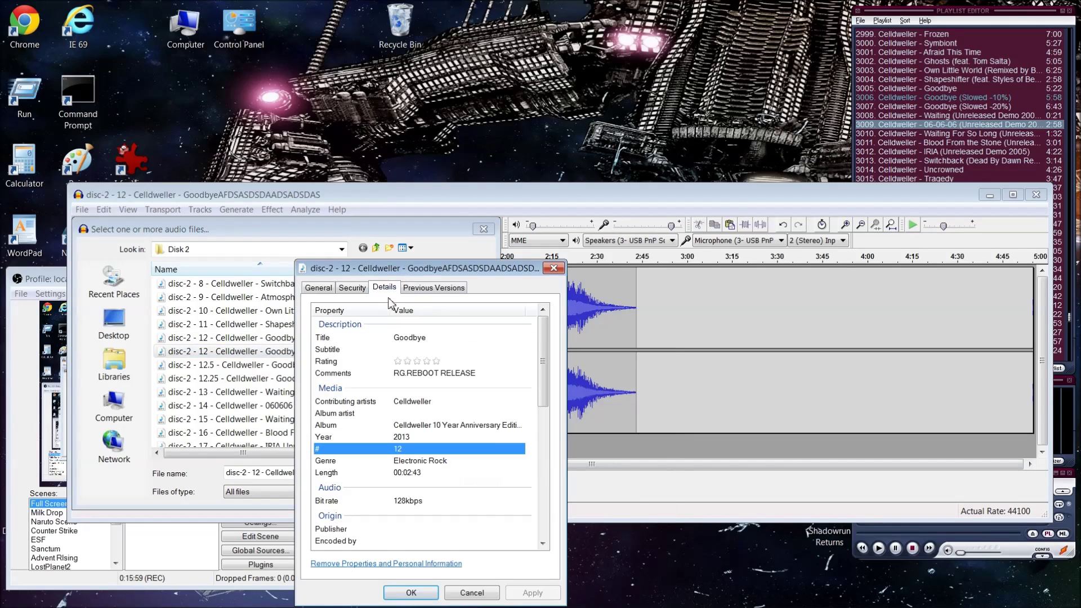
click(411, 338)
click(456, 336)
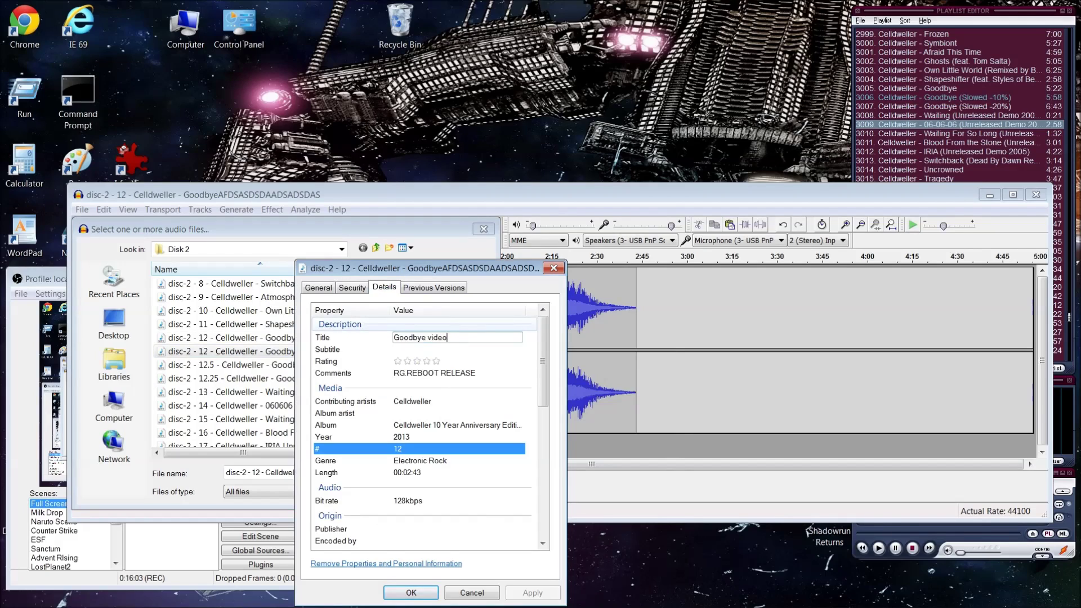
text(video)
click(411, 593)
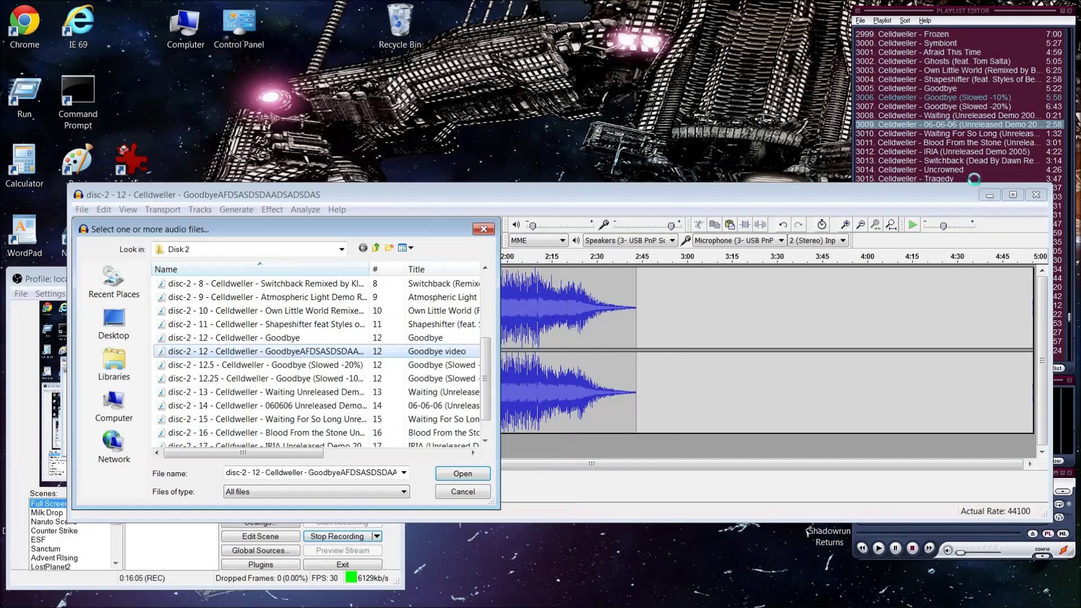
Add the Goodbye video MP3 to the Winamp playlist and close the file browser
double_click(977, 98)
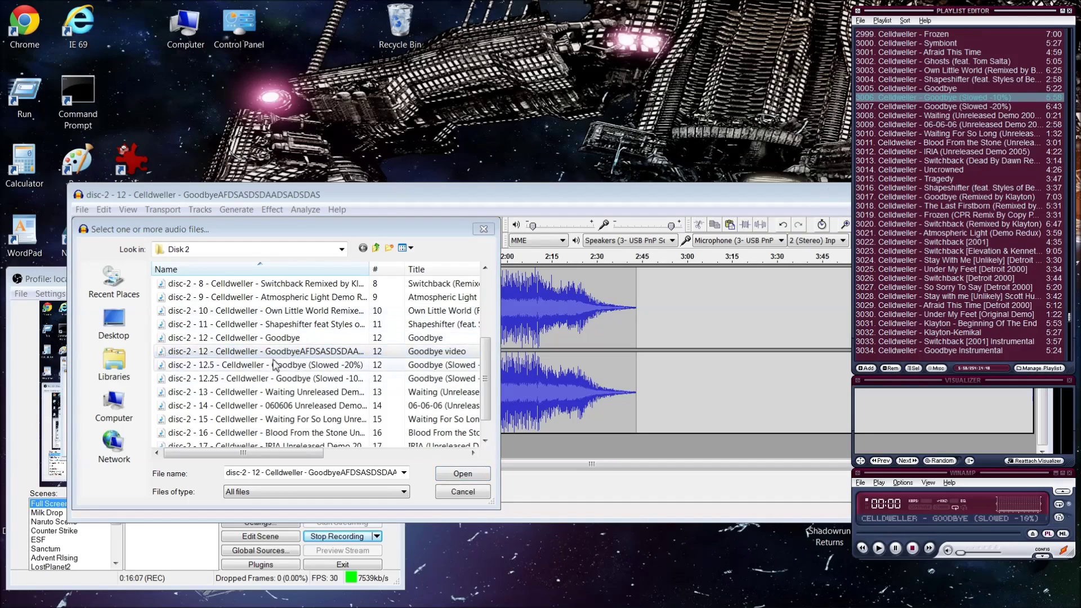
drag(259, 350, 976, 117)
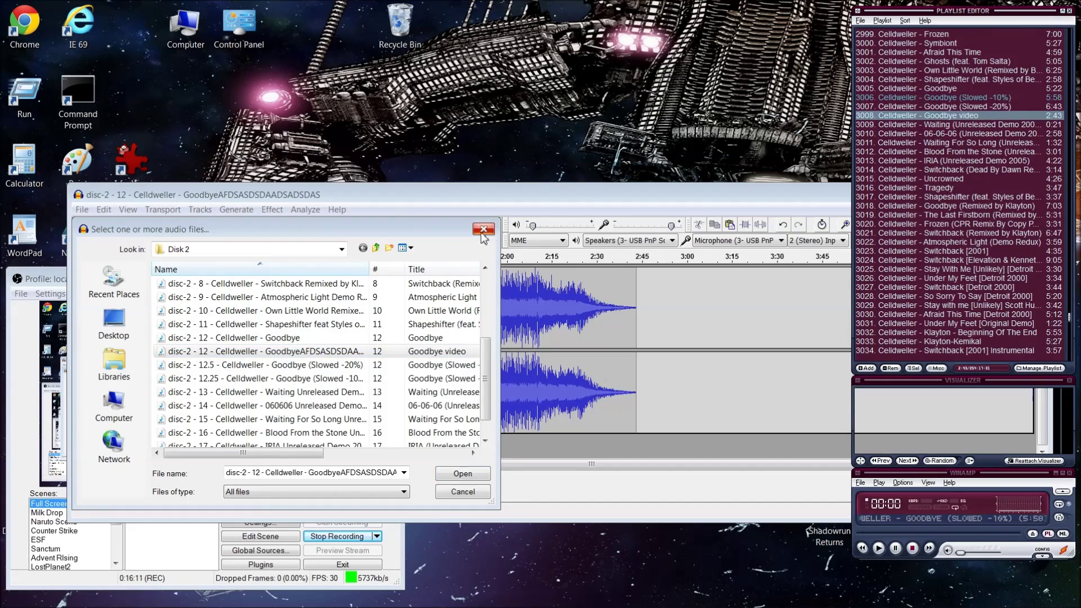
click(483, 229)
click(966, 116)
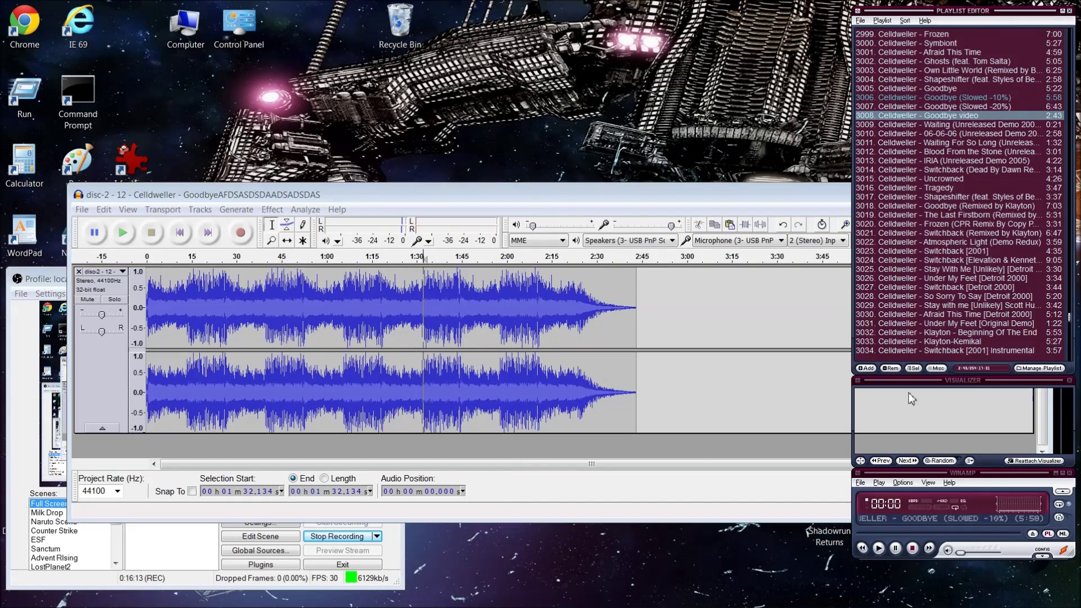
click(39, 279)
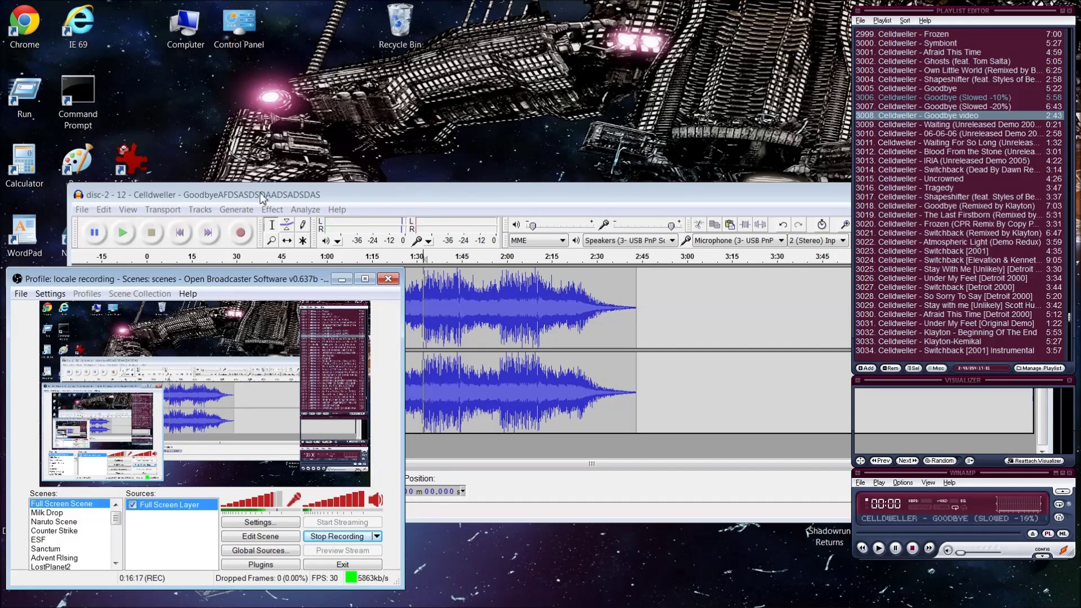
click(298, 195)
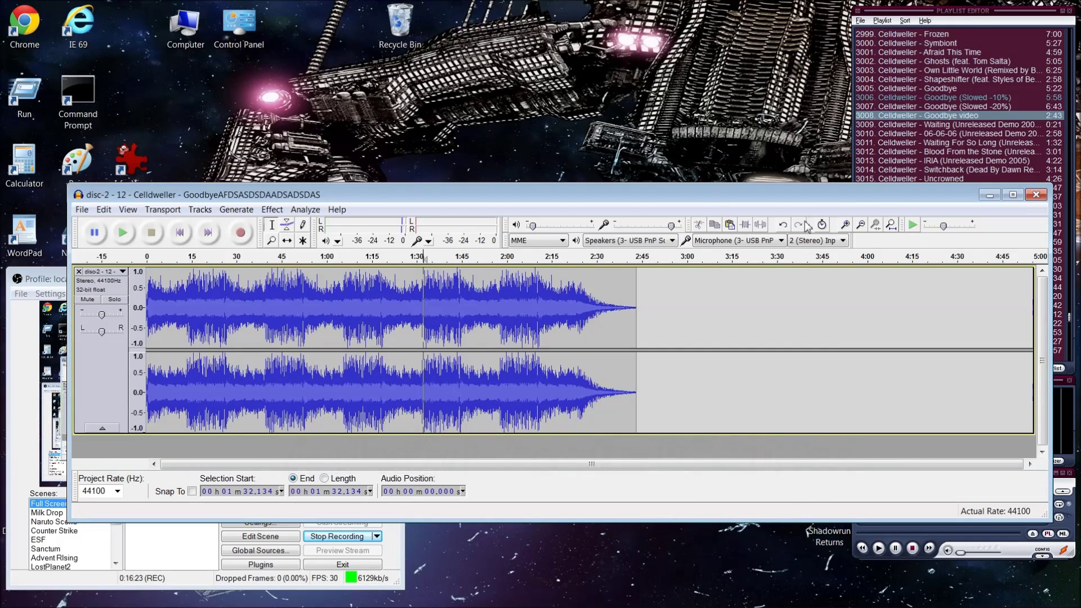
click(961, 114)
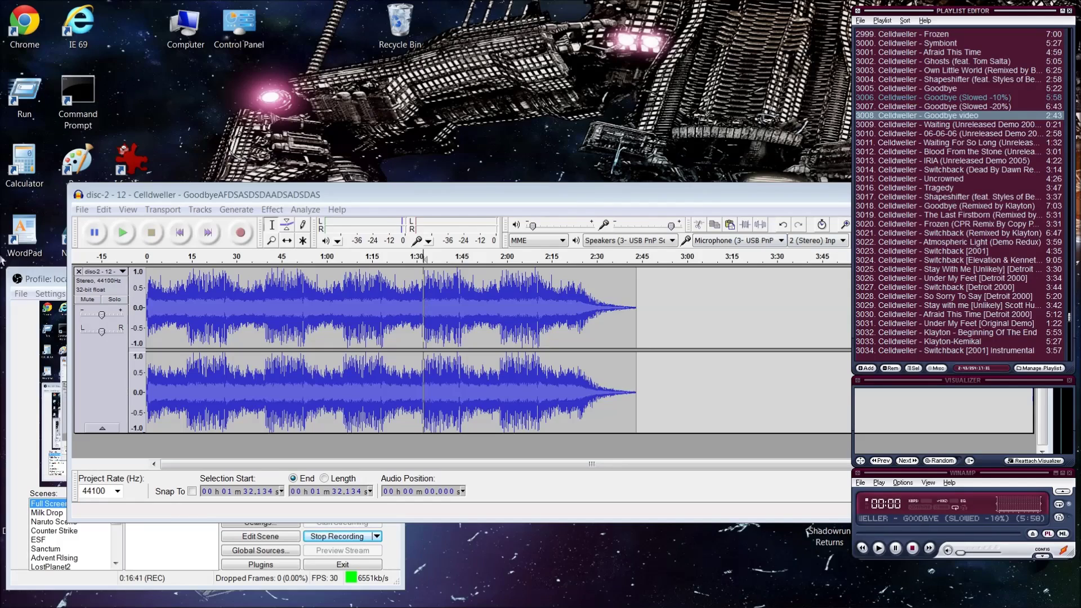
Bring the OBS window, still recording the Full Screen Scene, in front of Audacity
click(49, 280)
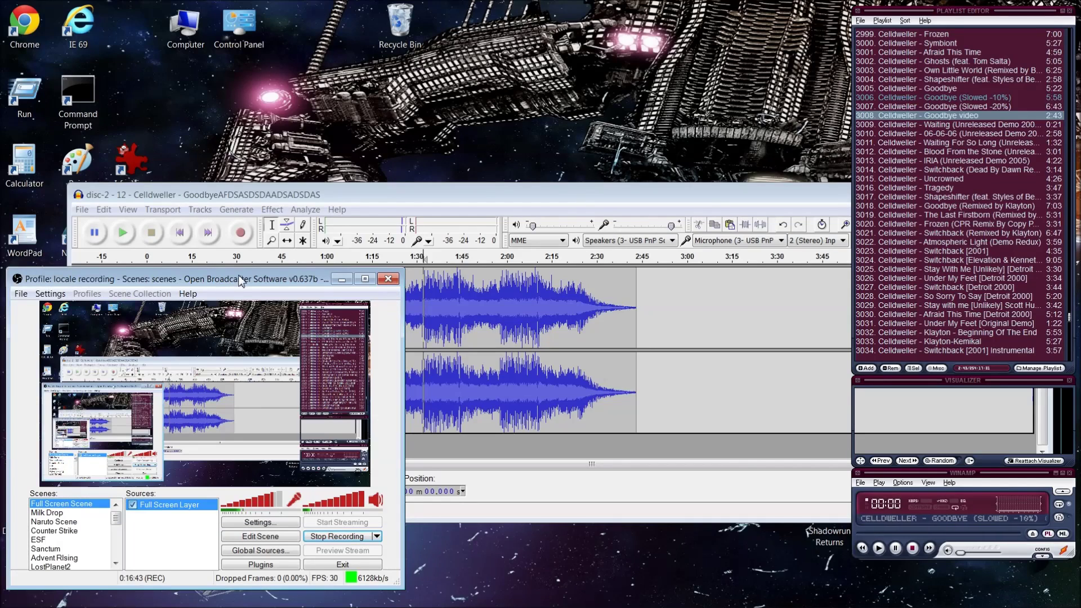